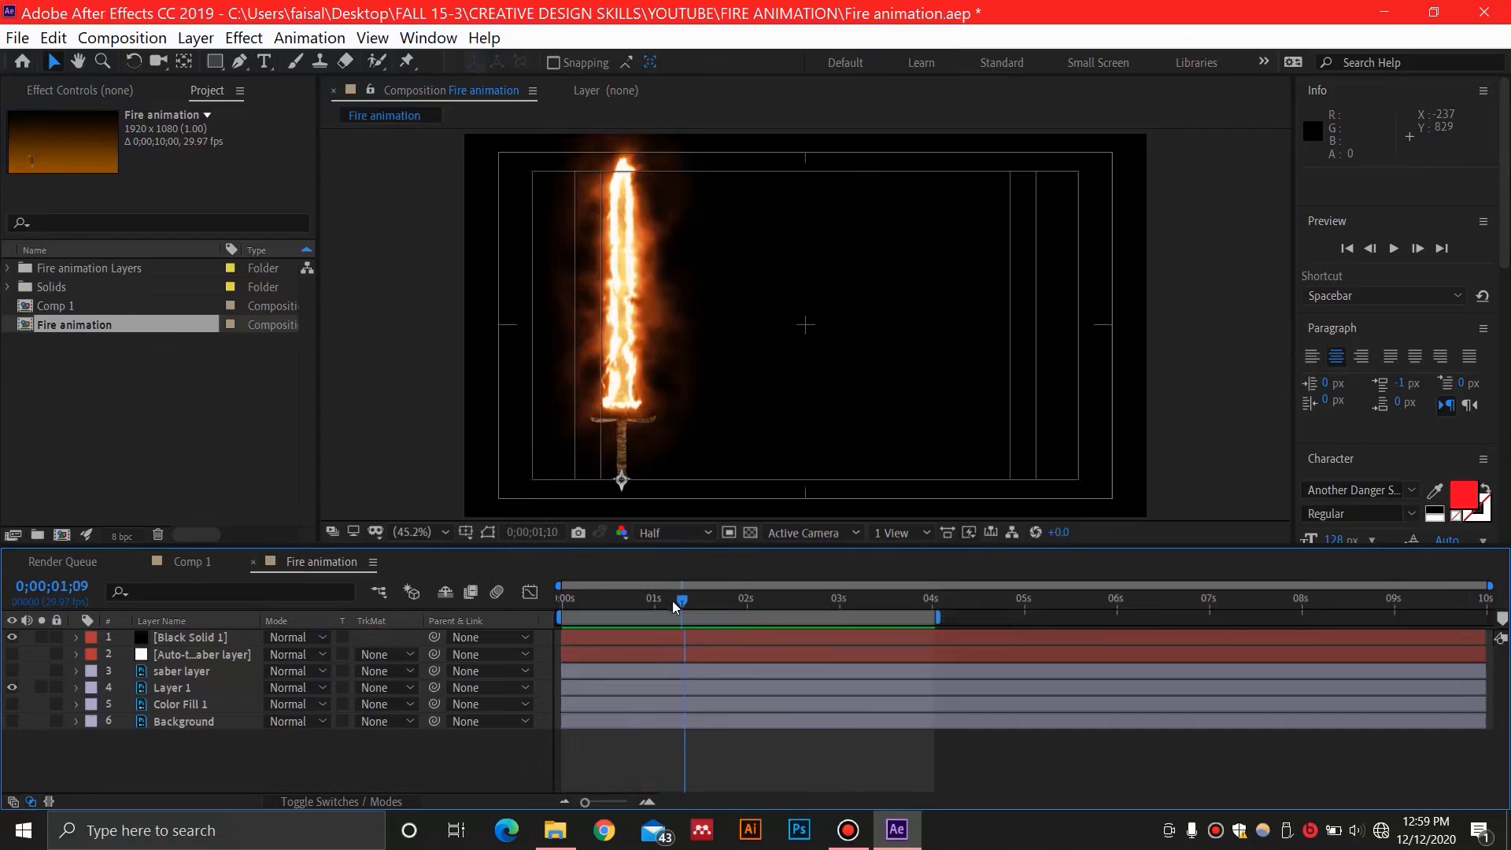
Step: Preview the finished burning sword animation from the one-second mark and scrub through its timeline
mouse_move(672, 601)
left_mouse_down()
mouse_move(639, 603)
mouse_move(654, 607)
left_mouse_up()
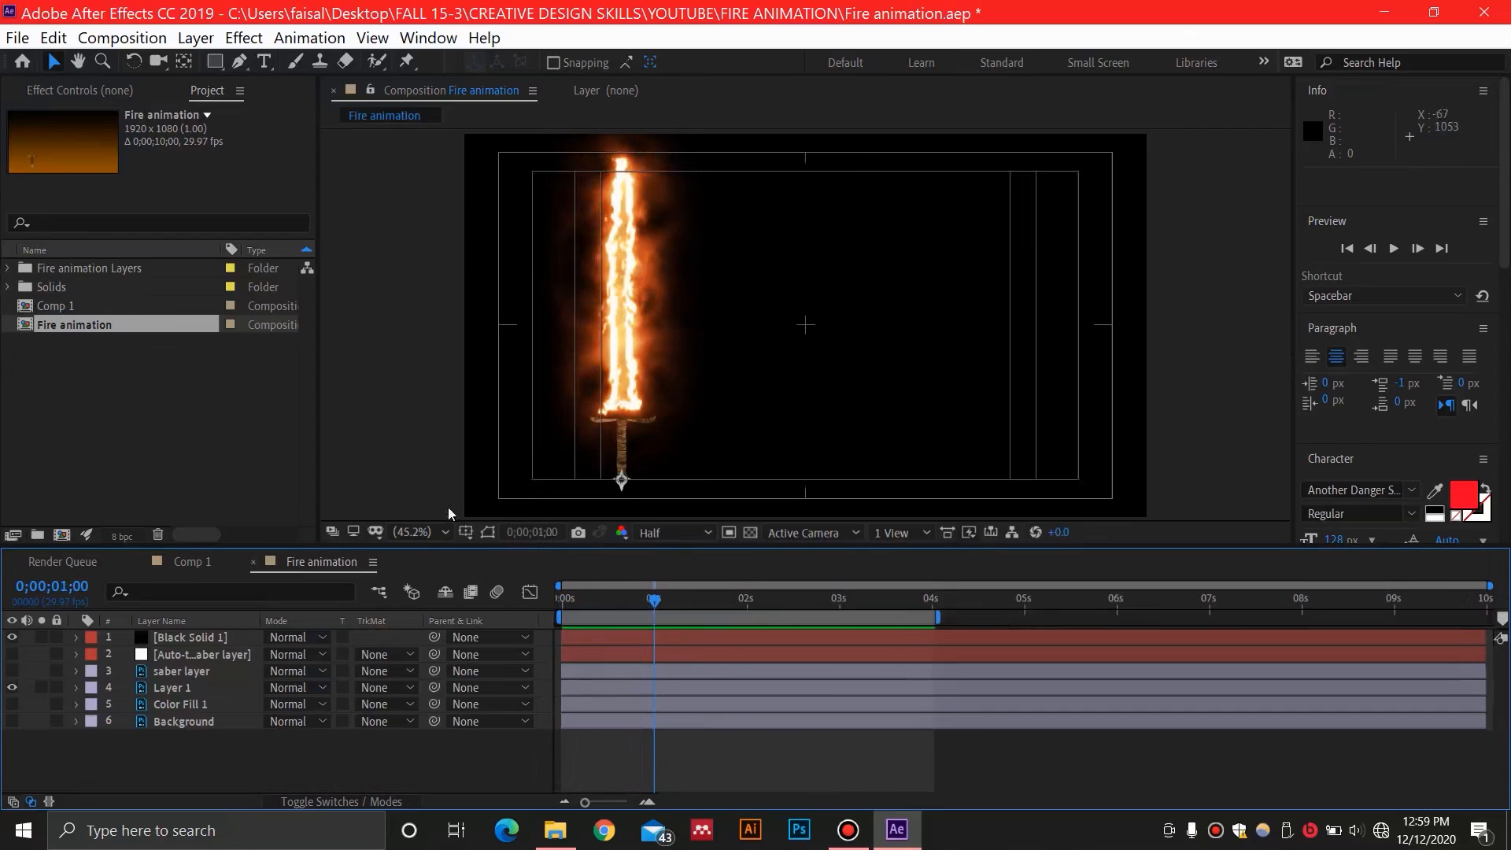
key("space")
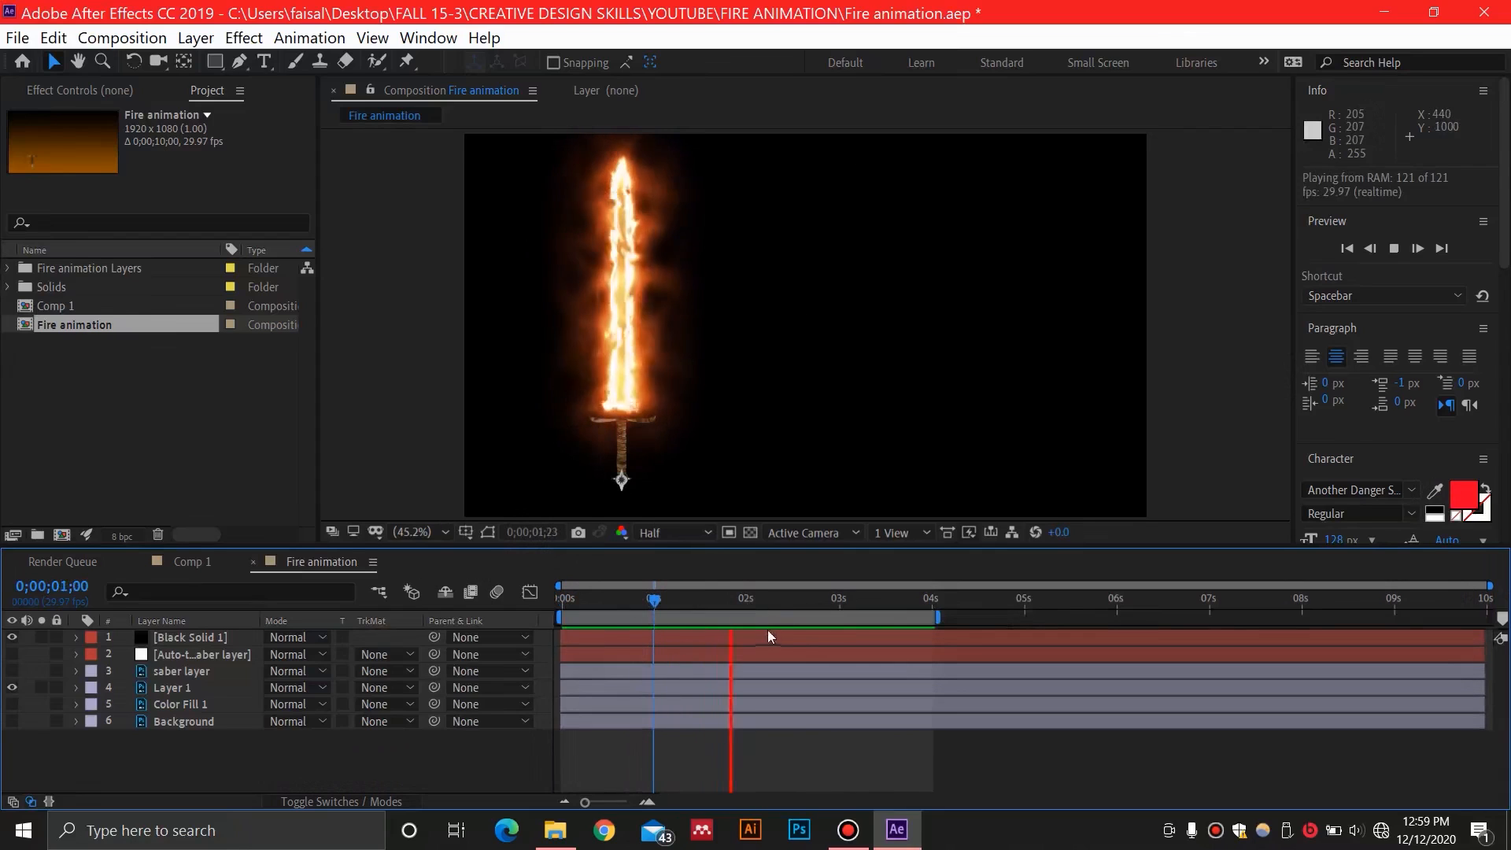
left_click(807, 603)
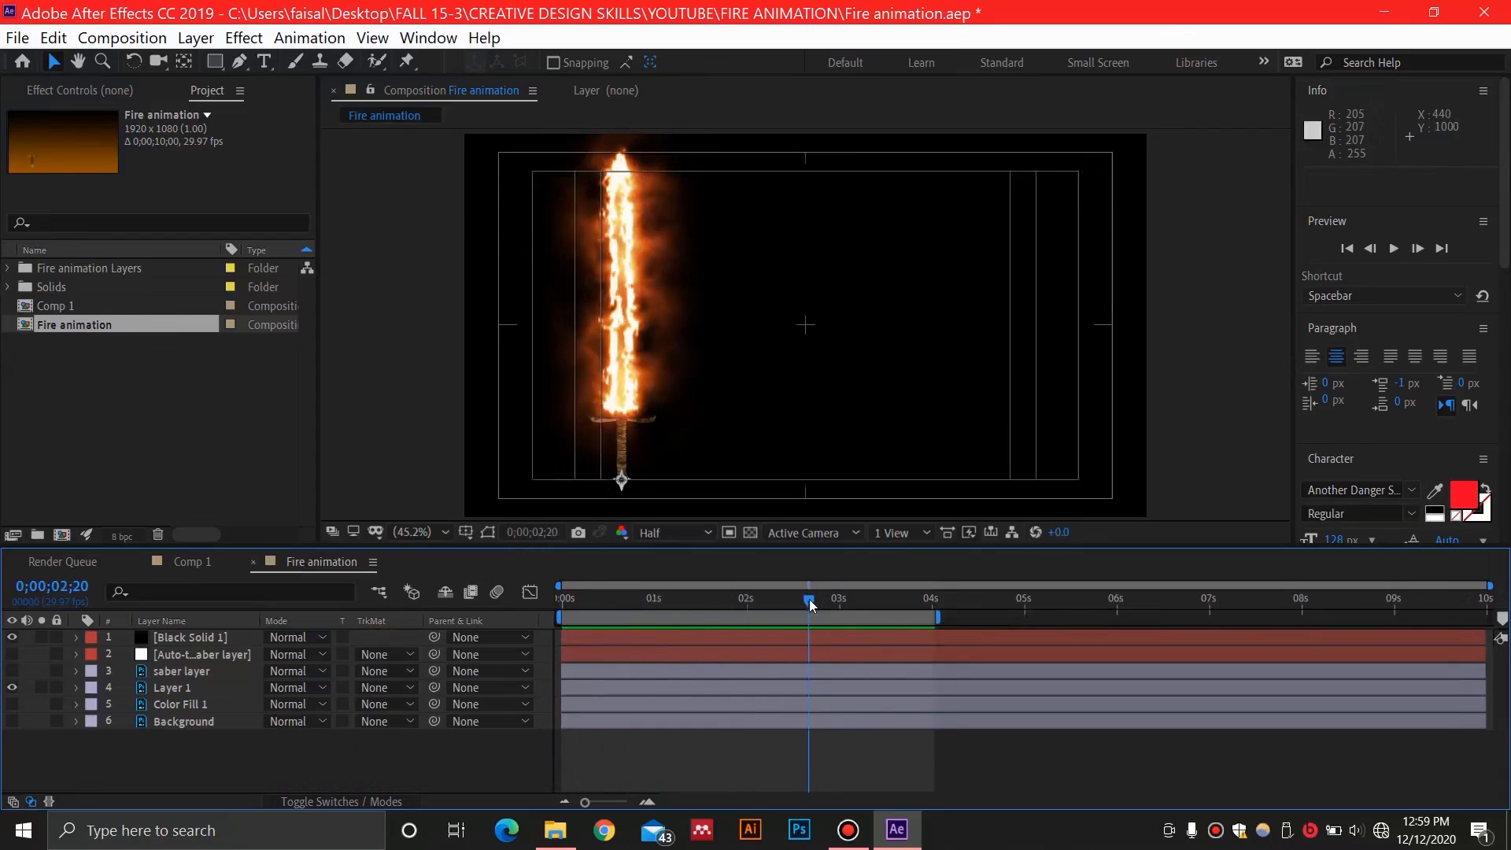
left_click_drag(809, 598, 688, 599)
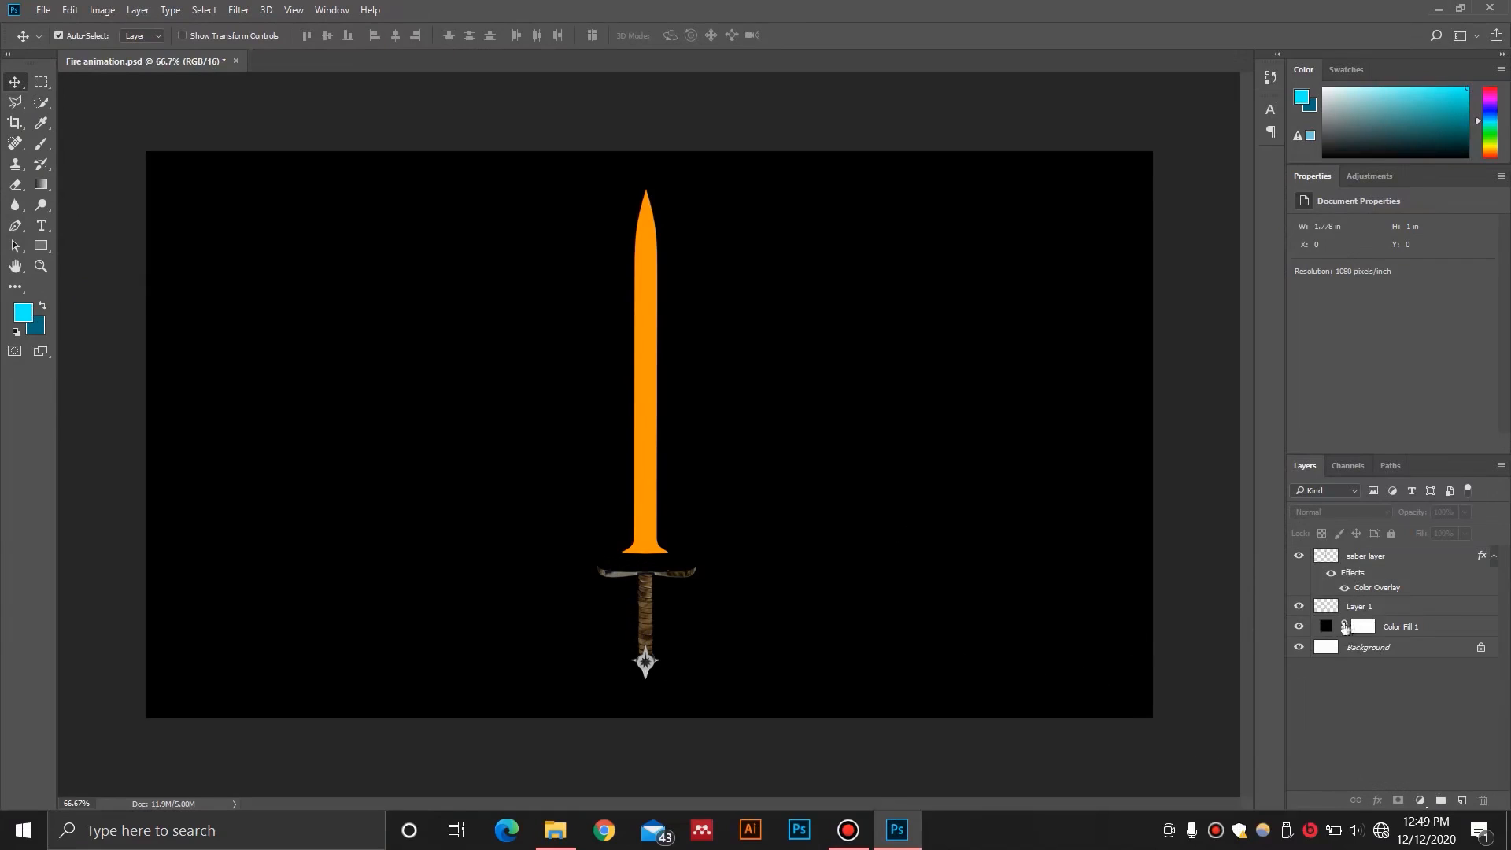
Step: Hide and show Layer 1 and the saber layer in turn to examine which sword parts each holds
left_click(1299, 606)
left_click(1299, 606)
left_click(1299, 556)
left_click(1299, 556)
Step: Outline the grip and pommel below the crossguard on Layer 1 with a closed Polygonal Lasso selection
left_click(1357, 614)
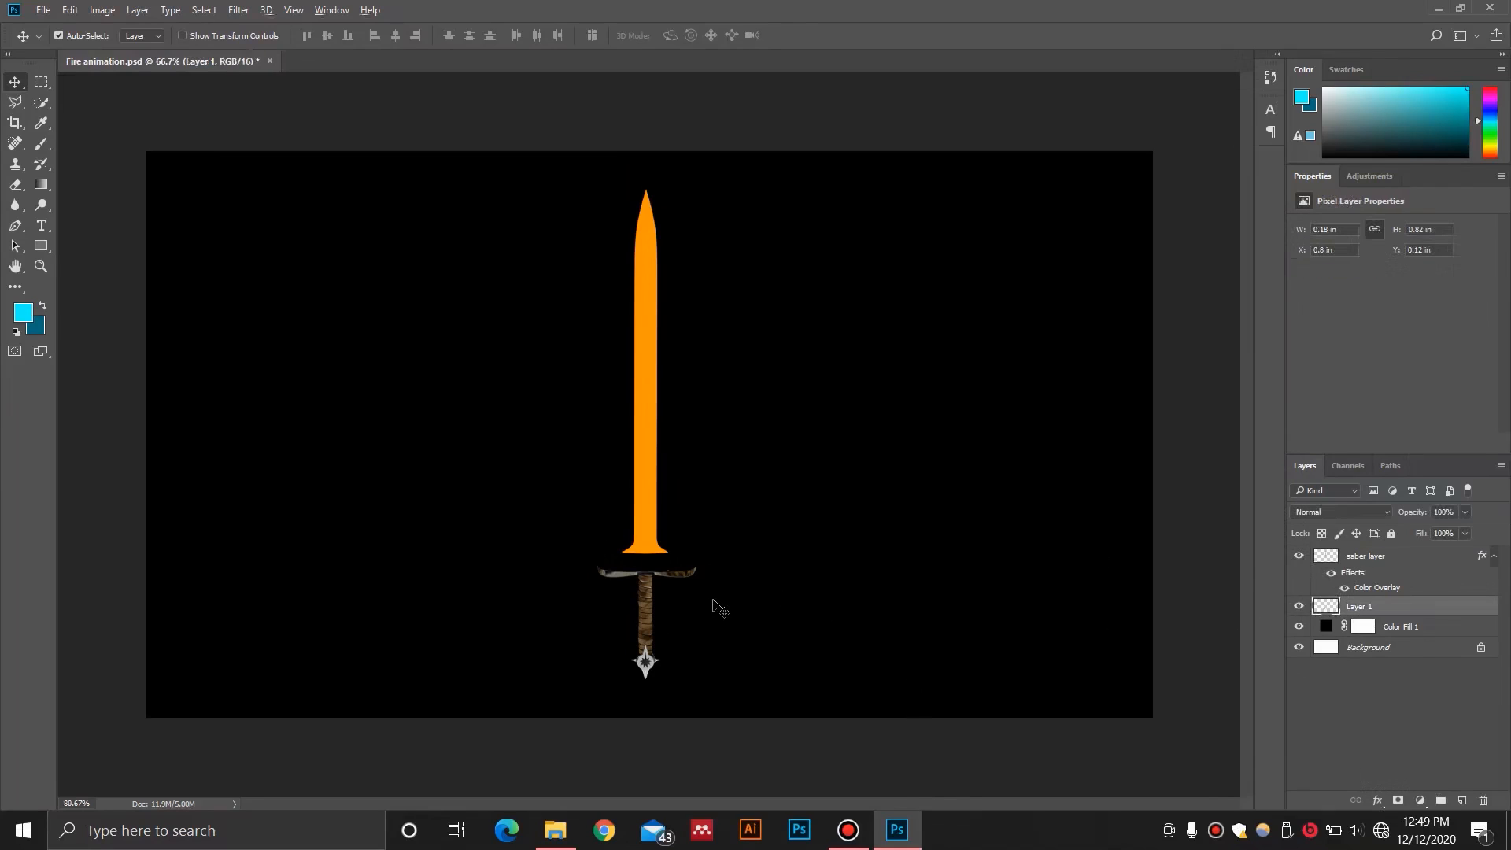
scroll(713, 604, "up", 3)
scroll(677, 626, "up", 2)
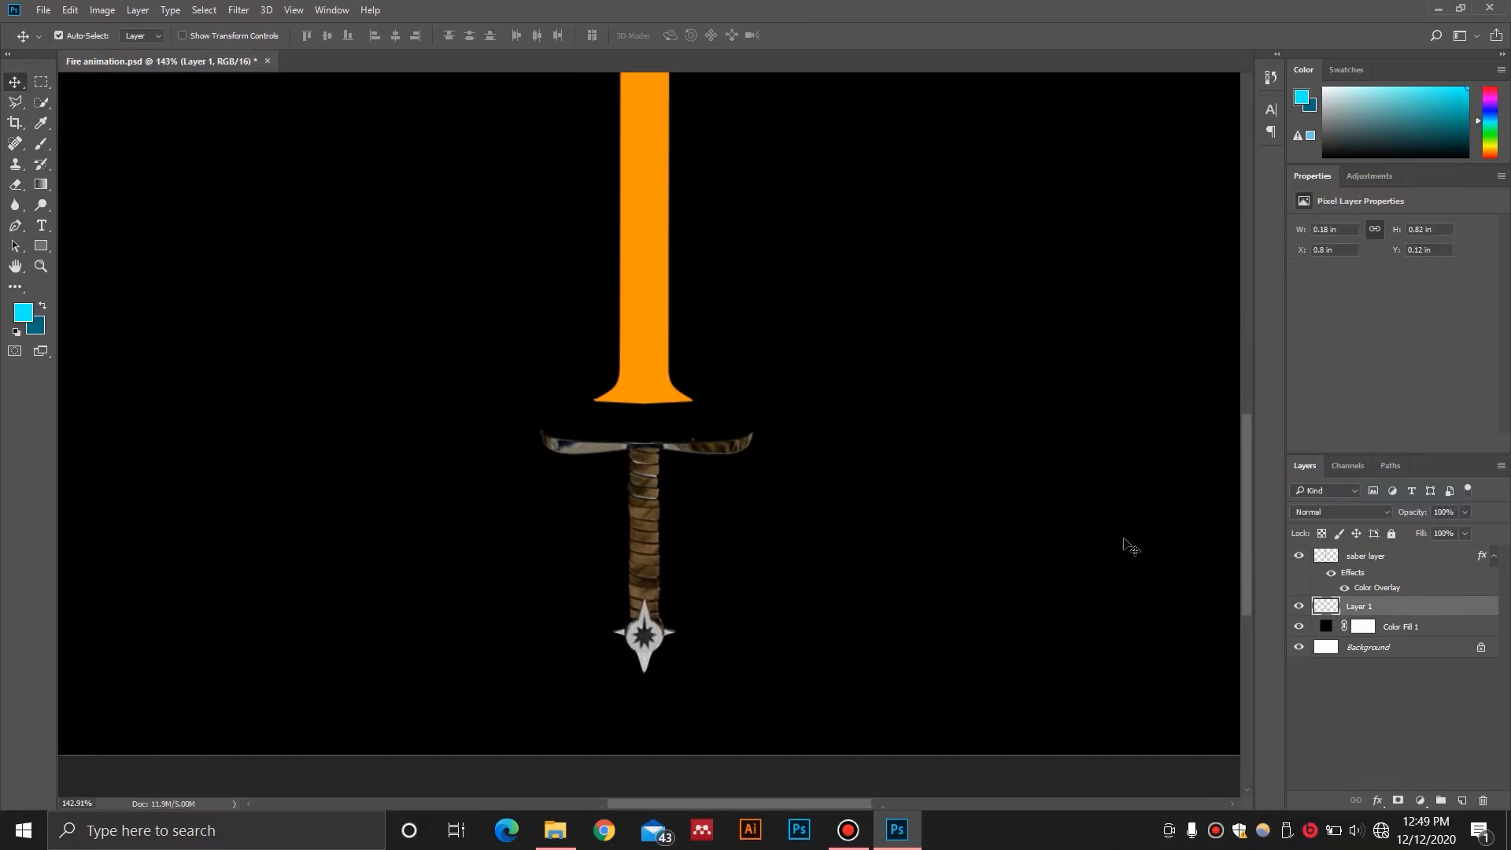
left_click(13, 102)
left_click(88, 118)
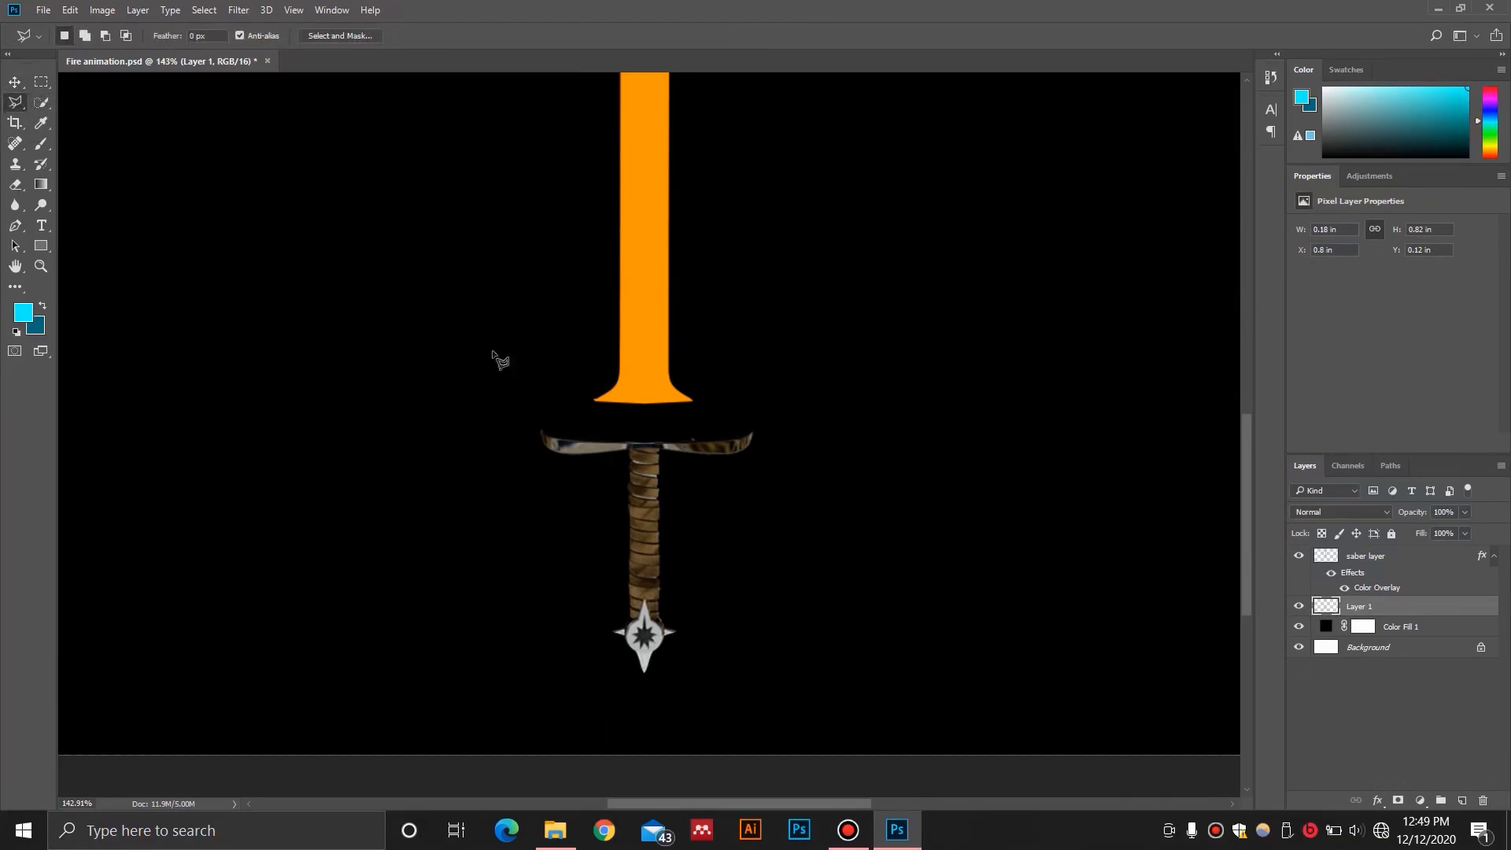
left_click(565, 489)
left_click(630, 453)
left_click(660, 453)
left_click(736, 556)
left_click(724, 693)
left_click(600, 703)
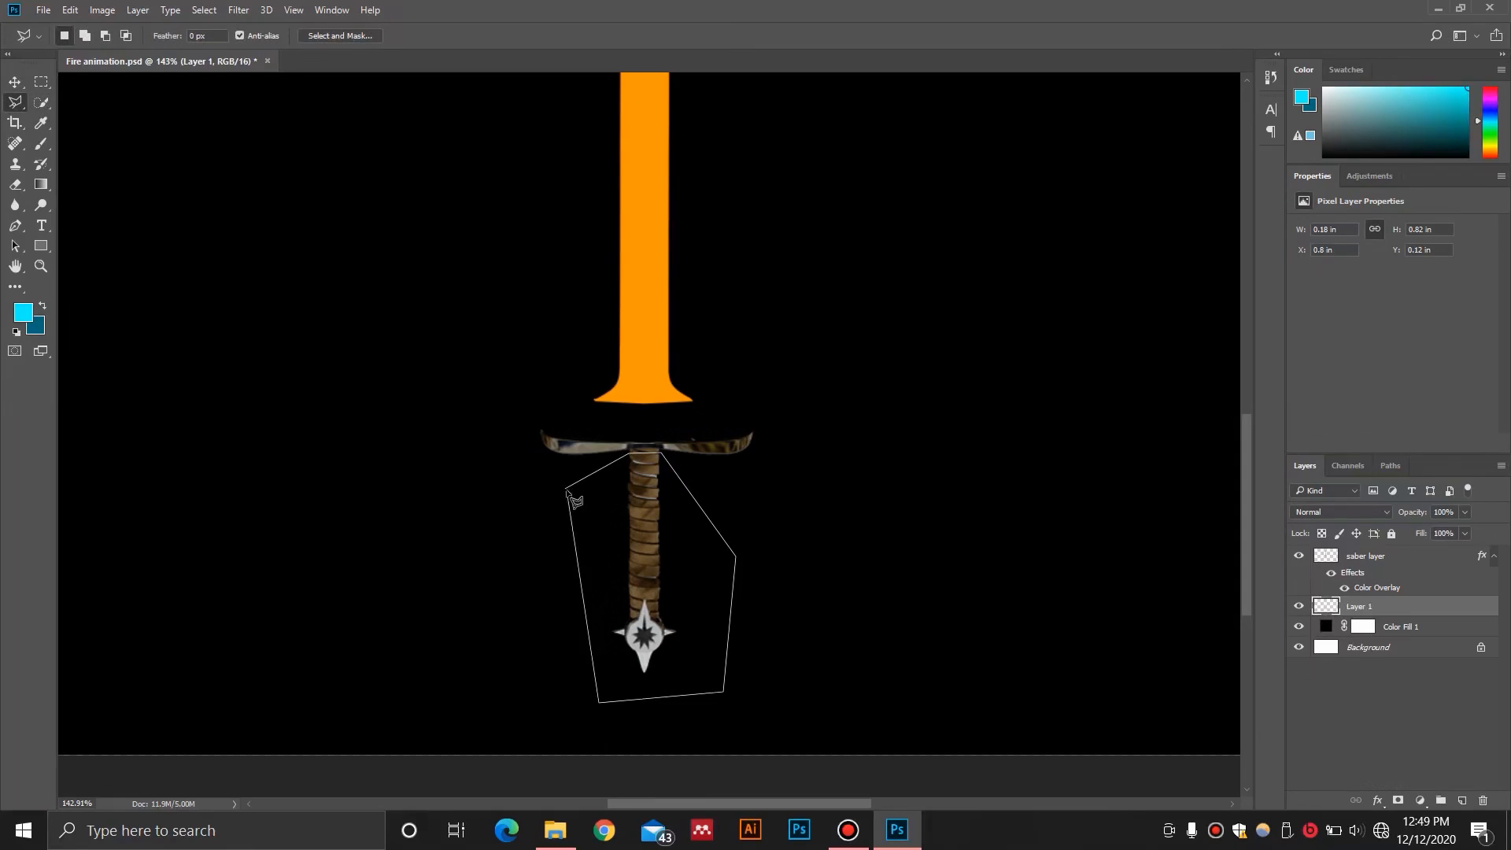
left_click(565, 489)
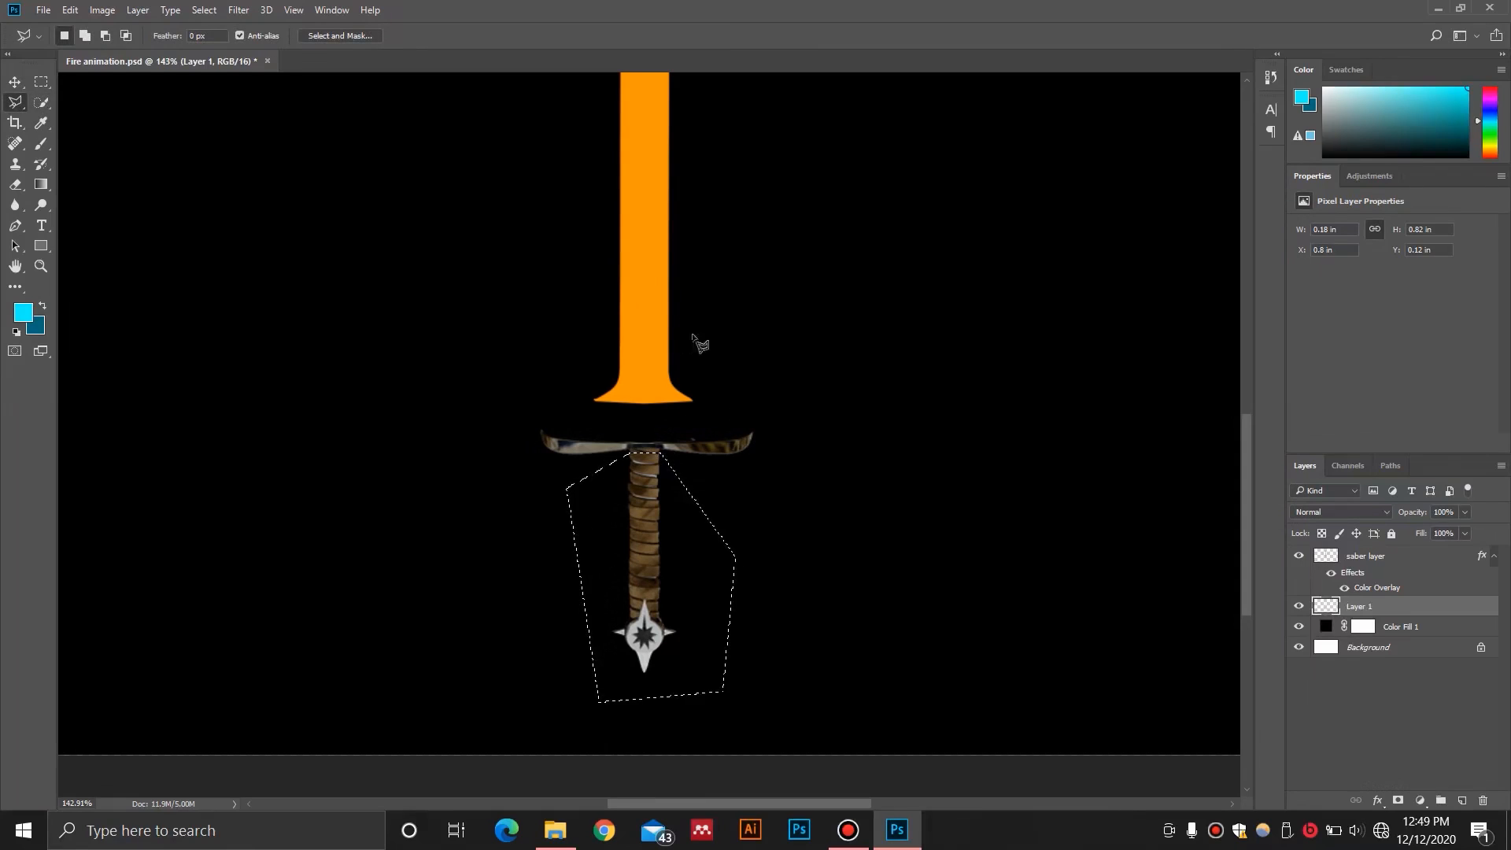
Step: Try cutting the selected grip onto its own layer, check the separation by toggling layer visibility, and undo the cut
right_click(646, 527)
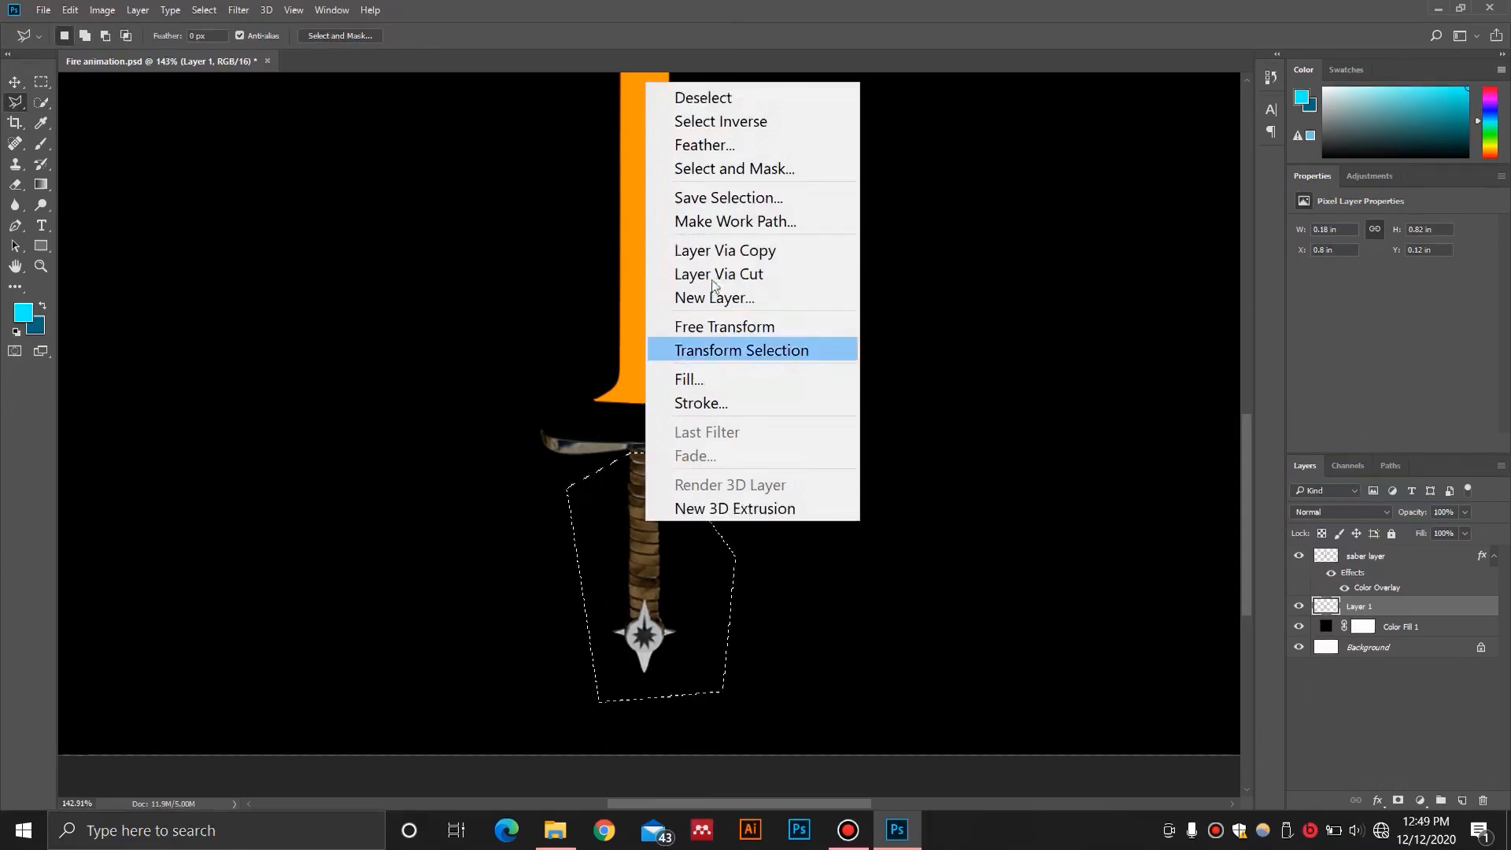
left_click(796, 275)
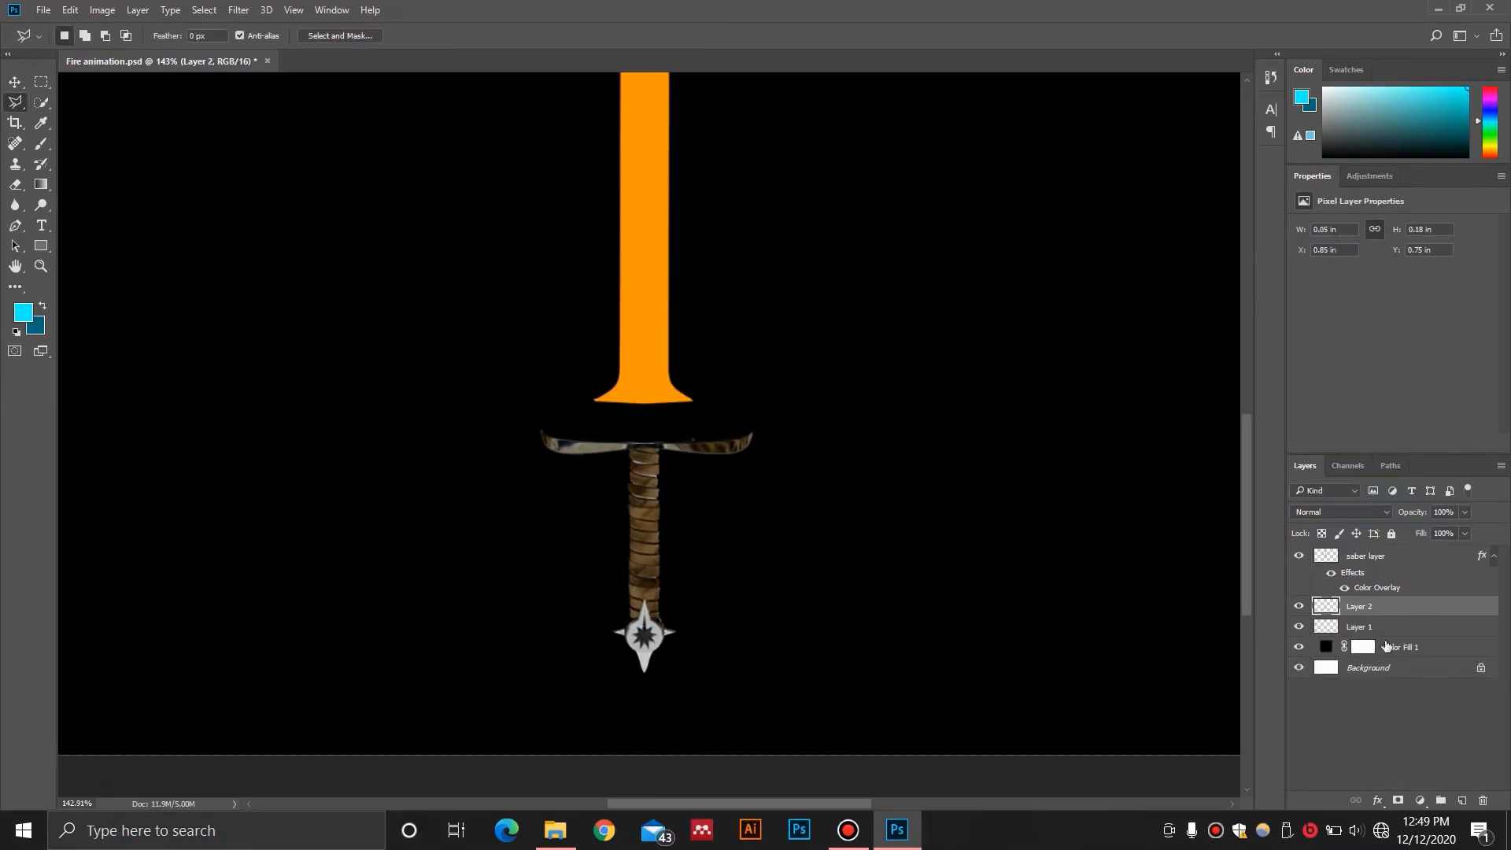
left_click(1300, 607)
left_click(1301, 607)
left_click(1300, 608)
left_click(1301, 608)
left_click(1301, 559)
left_click(1301, 559)
key("ctrl+z")
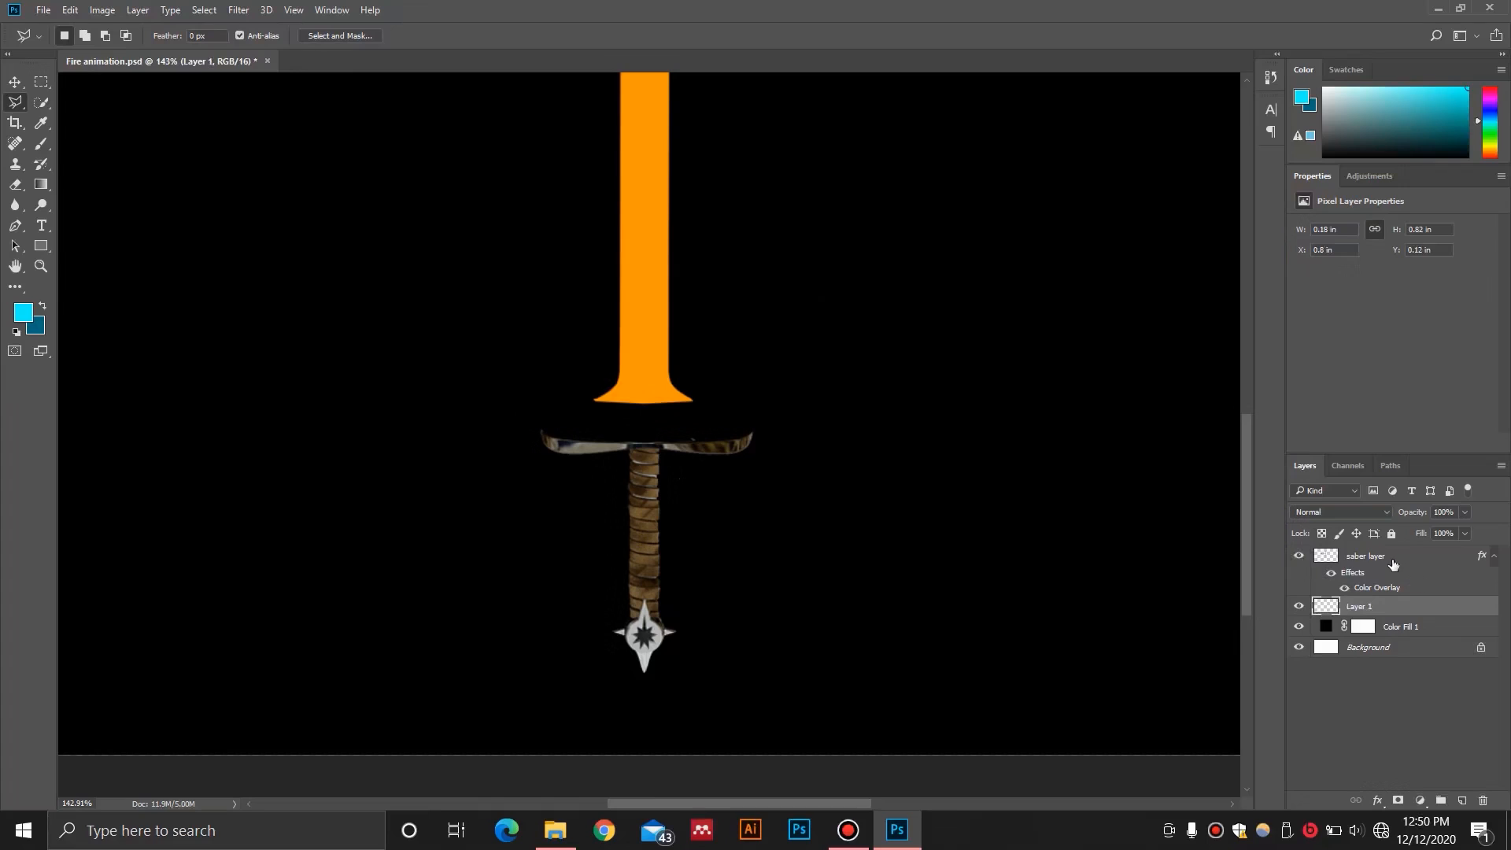
Step: Bring the full blade into view and toggle the saber layer's visibility to examine the blade shape
left_click(1313, 562)
scroll(956, 417, "down", 4)
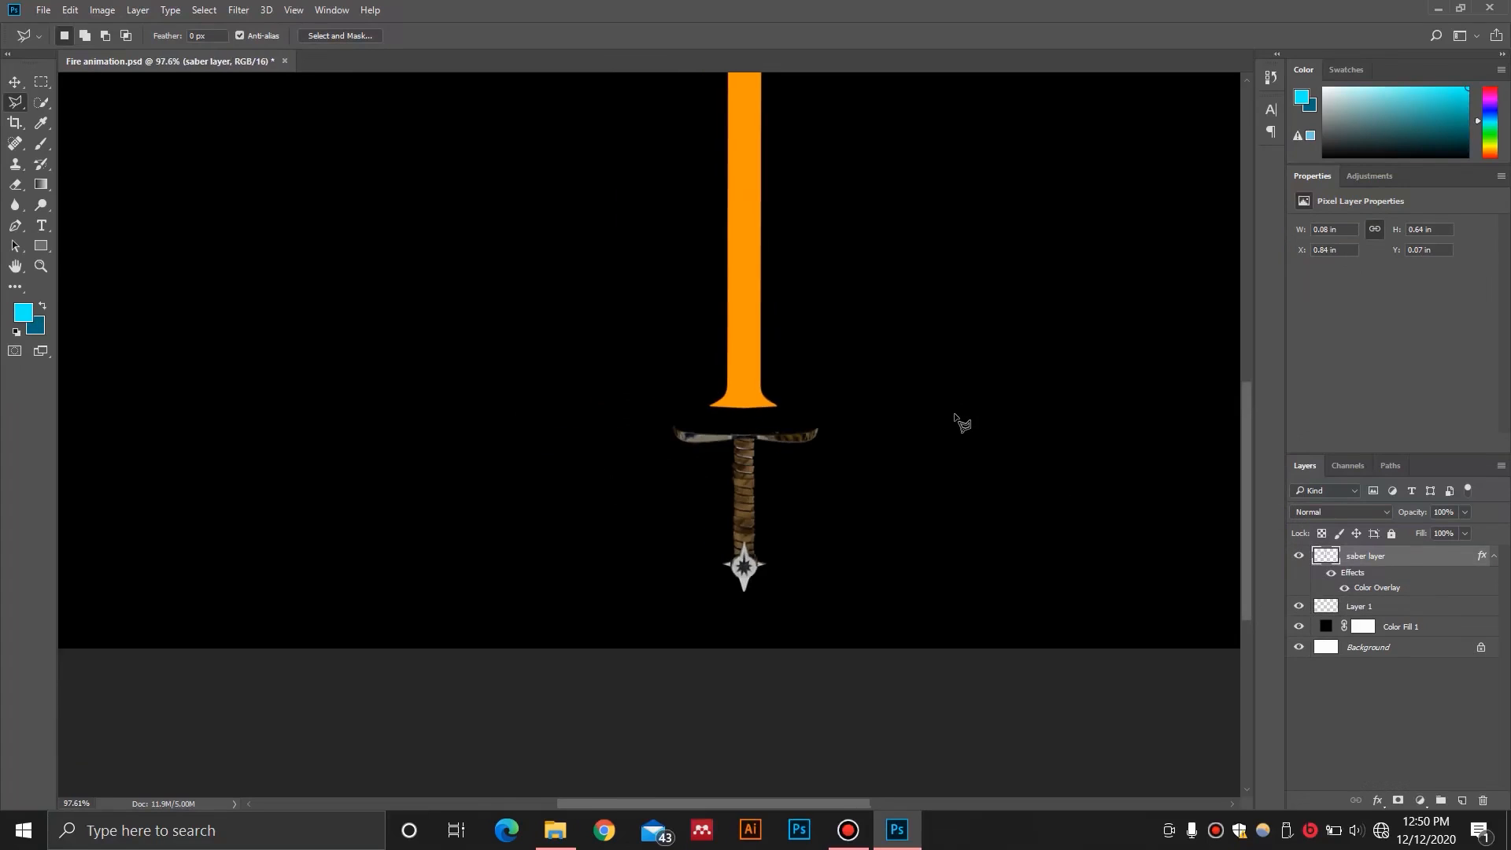
left_click_drag(928, 356, 900, 574)
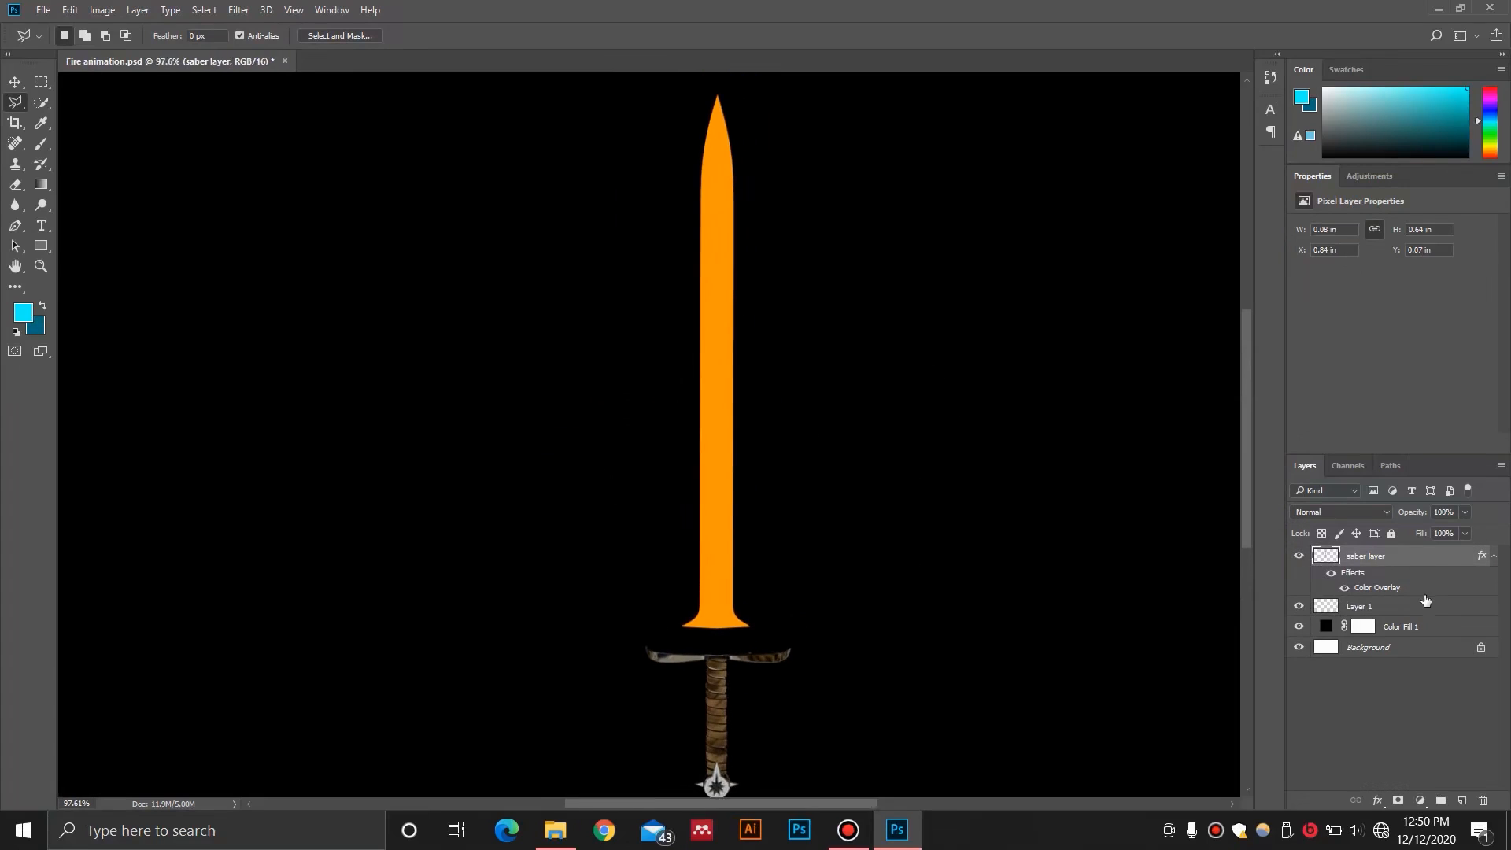
left_click(1299, 556)
left_click(1299, 557)
Step: Try a light blue (00deff) Color Overlay on the sword handle in Layer 1
left_click(1379, 614)
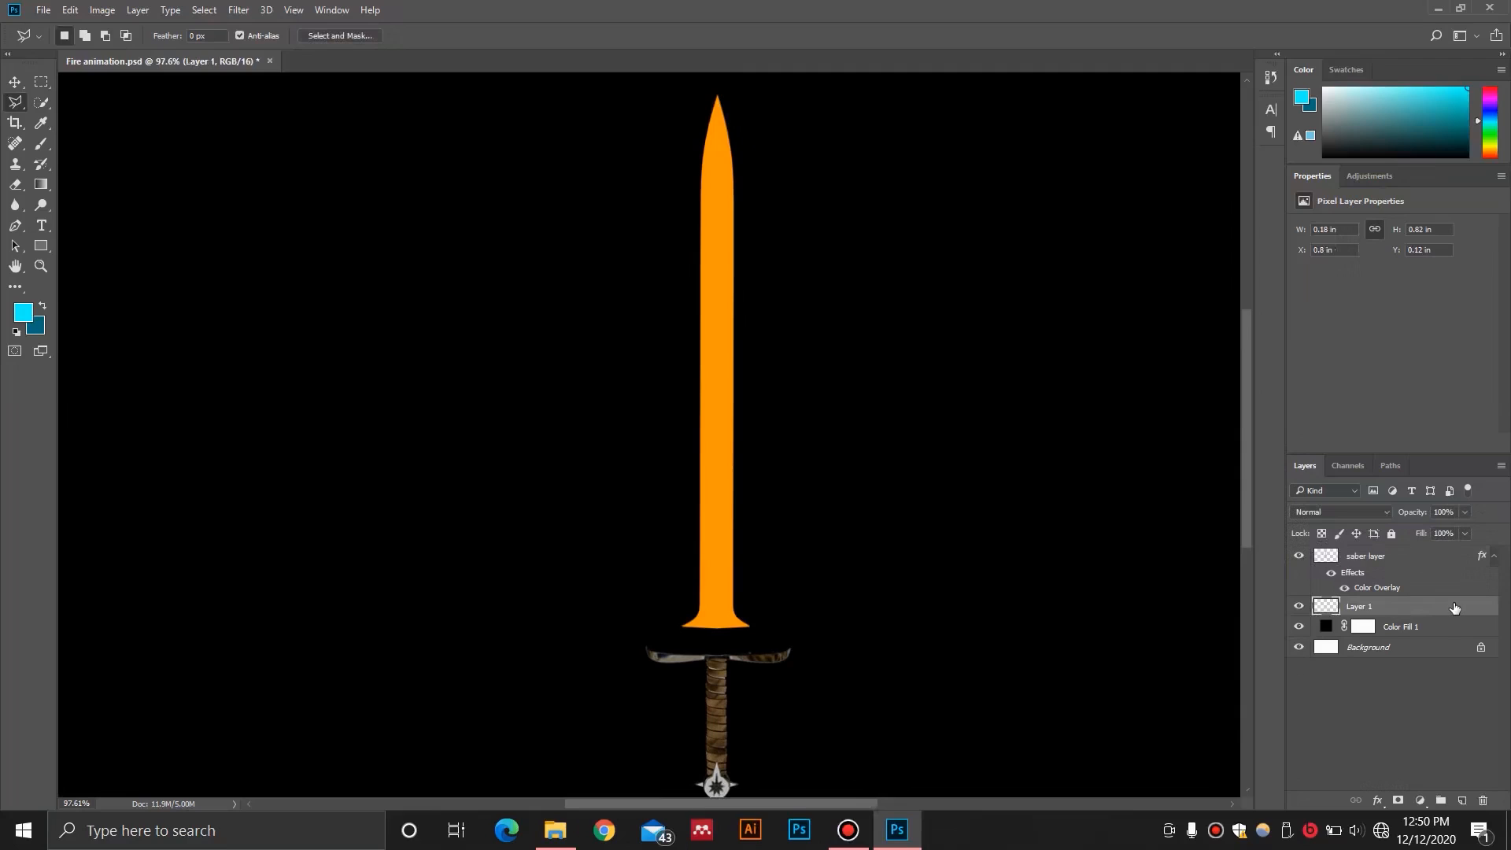
double_click(1397, 606)
left_click(661, 555)
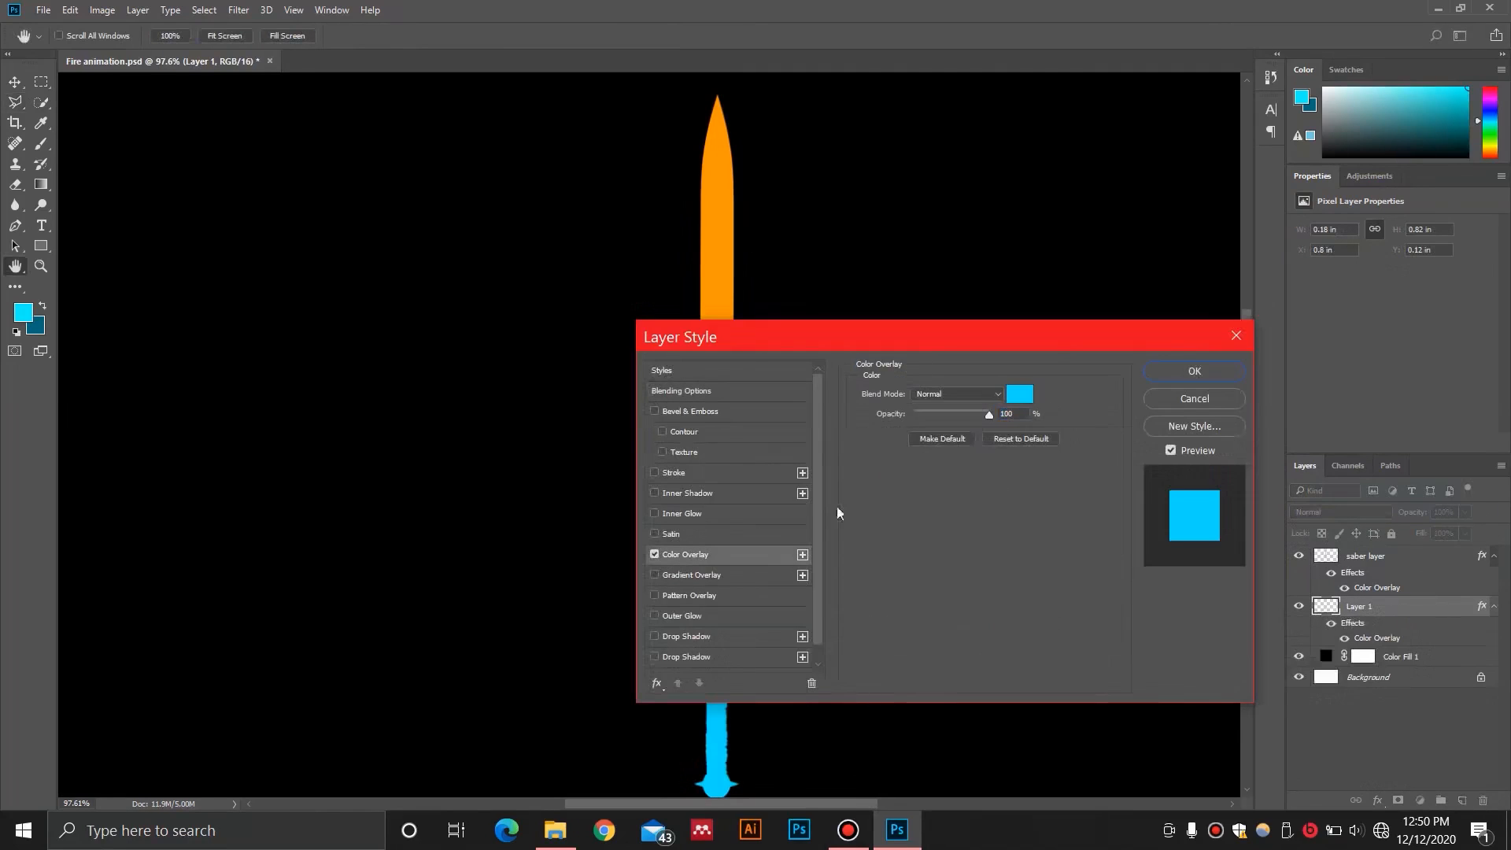
left_click(1019, 394)
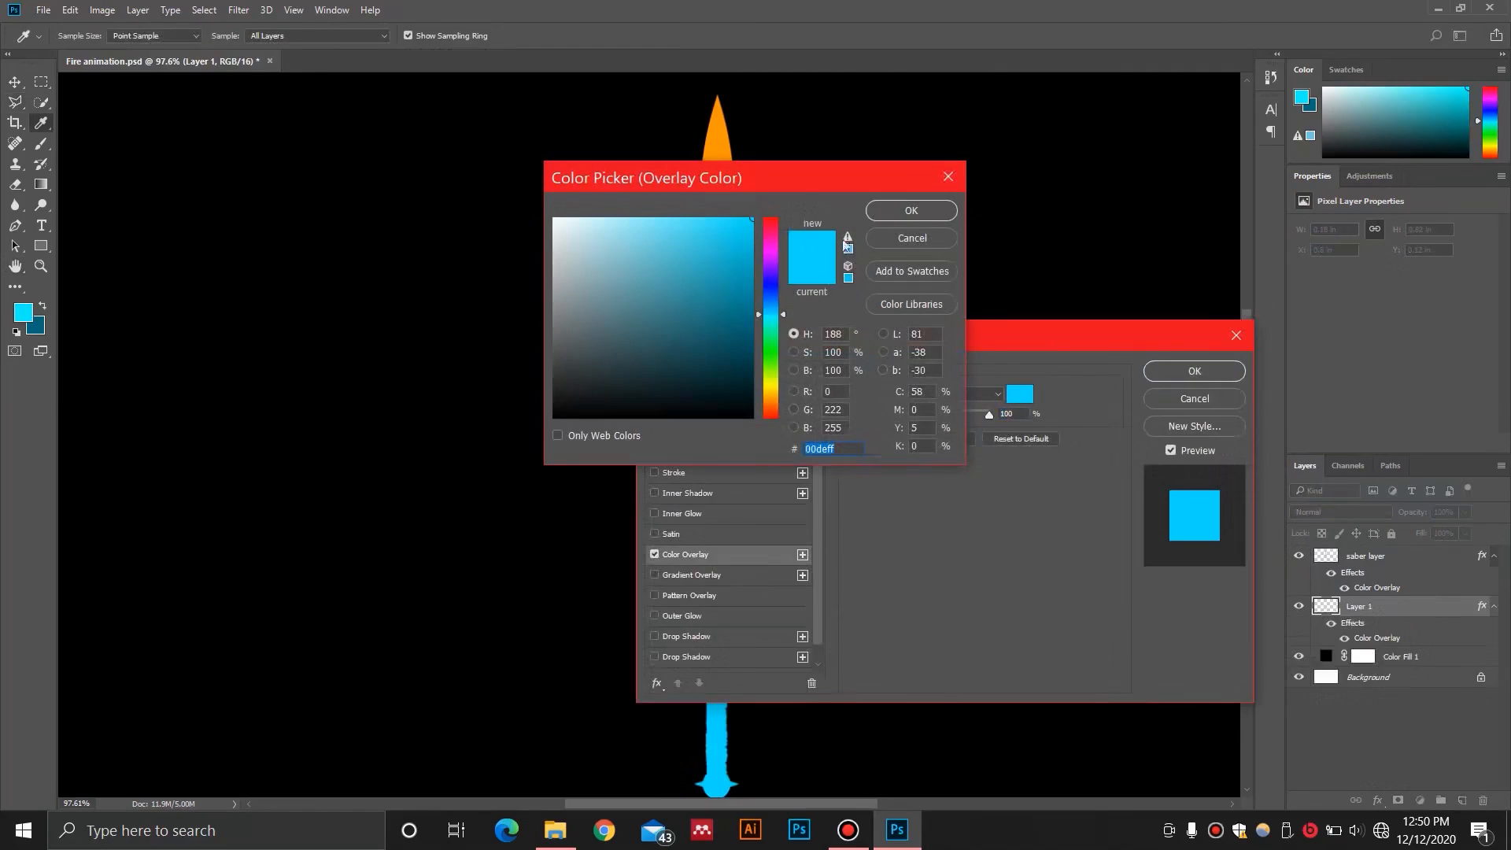
left_click(911, 210)
left_click(1189, 371)
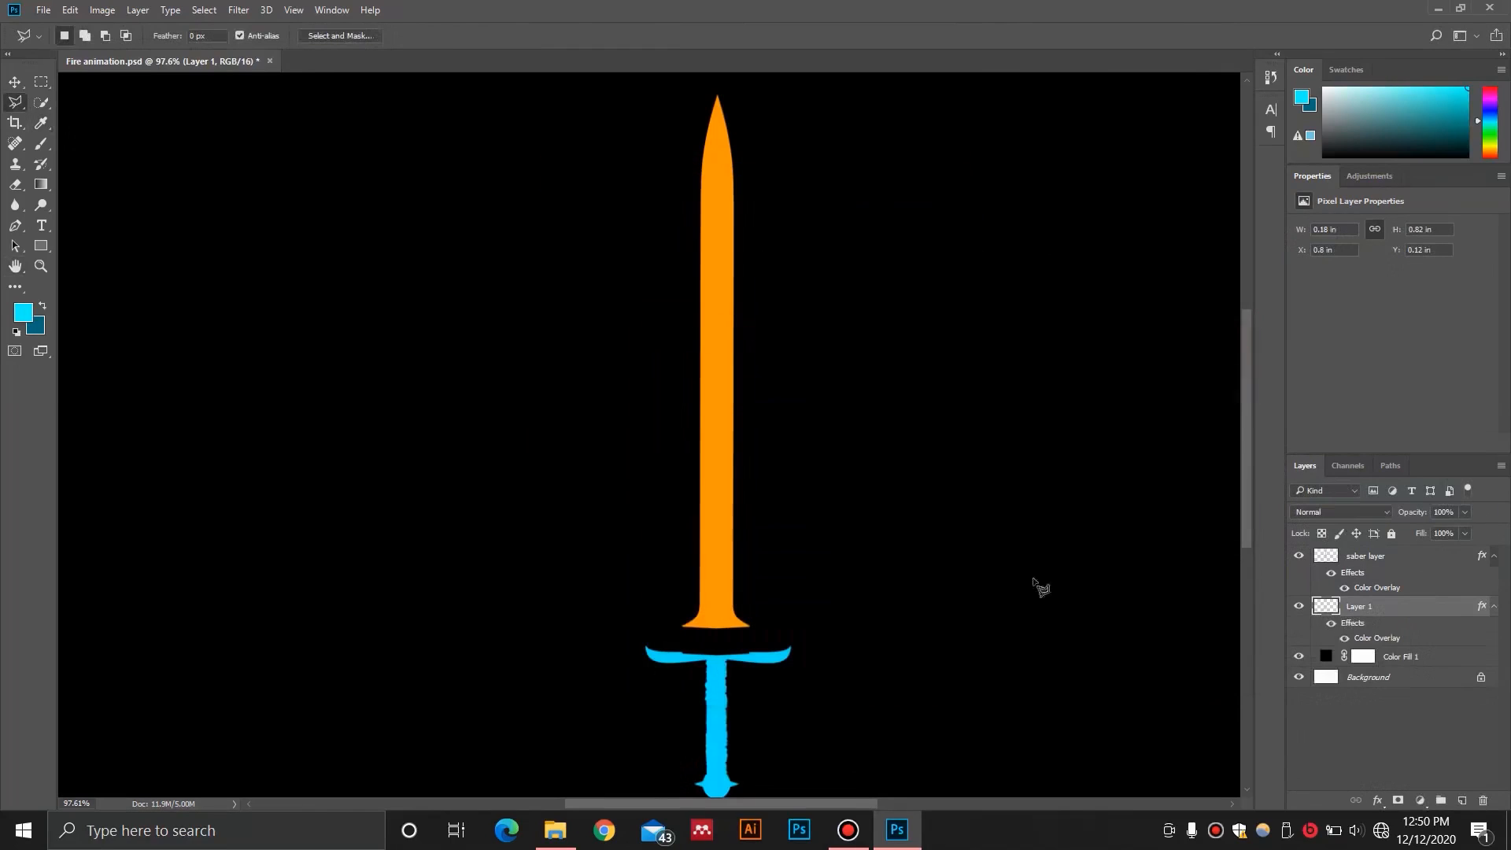
Step: Inspect the recoloured handle and undo the Color Overlay on Layer 1
scroll(922, 543, "down", 2)
scroll(945, 564, "right", 1)
scroll(944, 564, "up", 1)
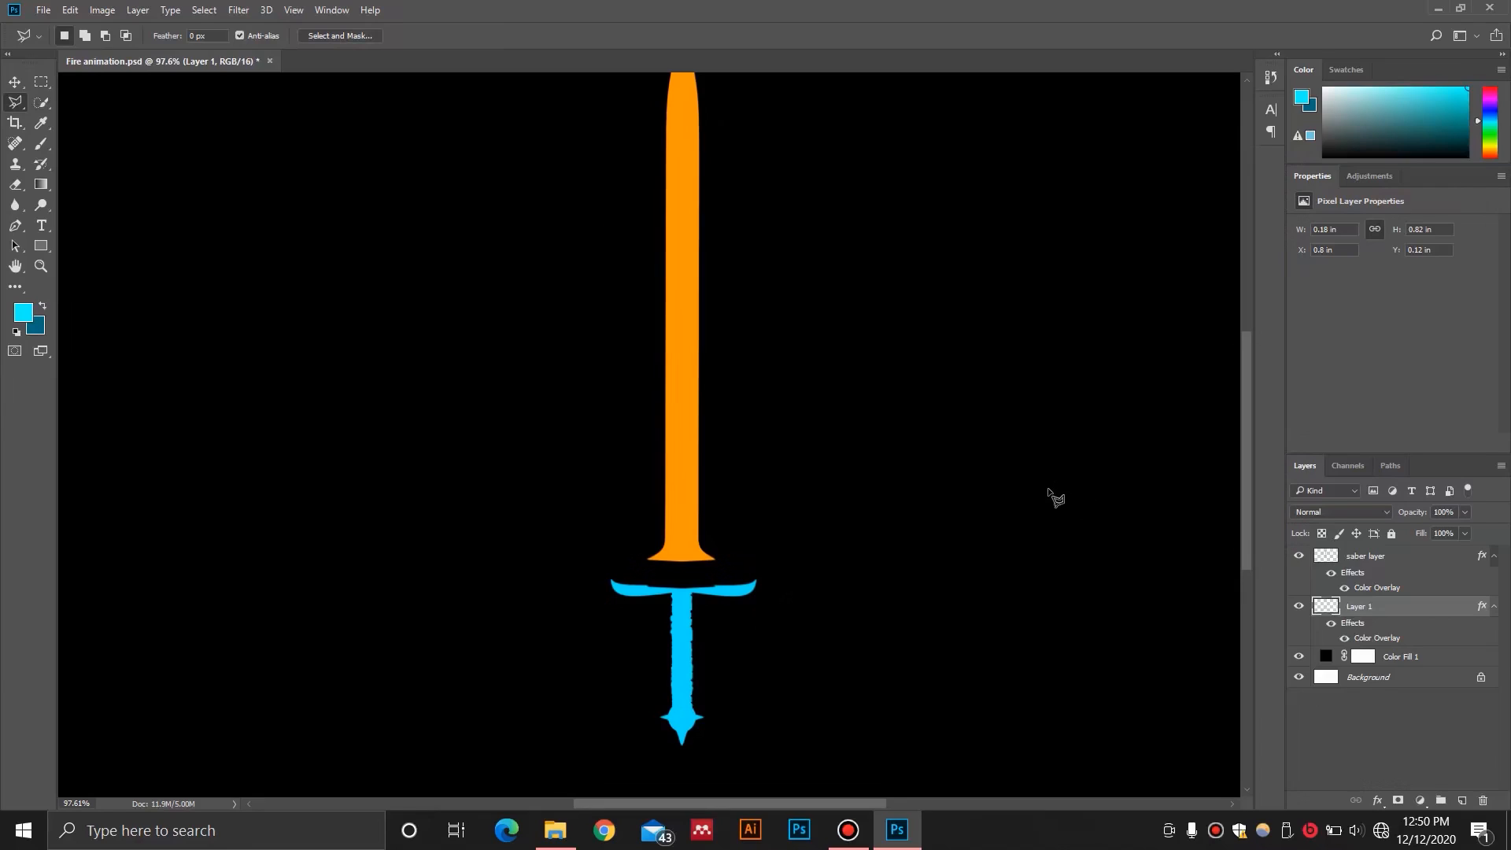
key("ctrl+z")
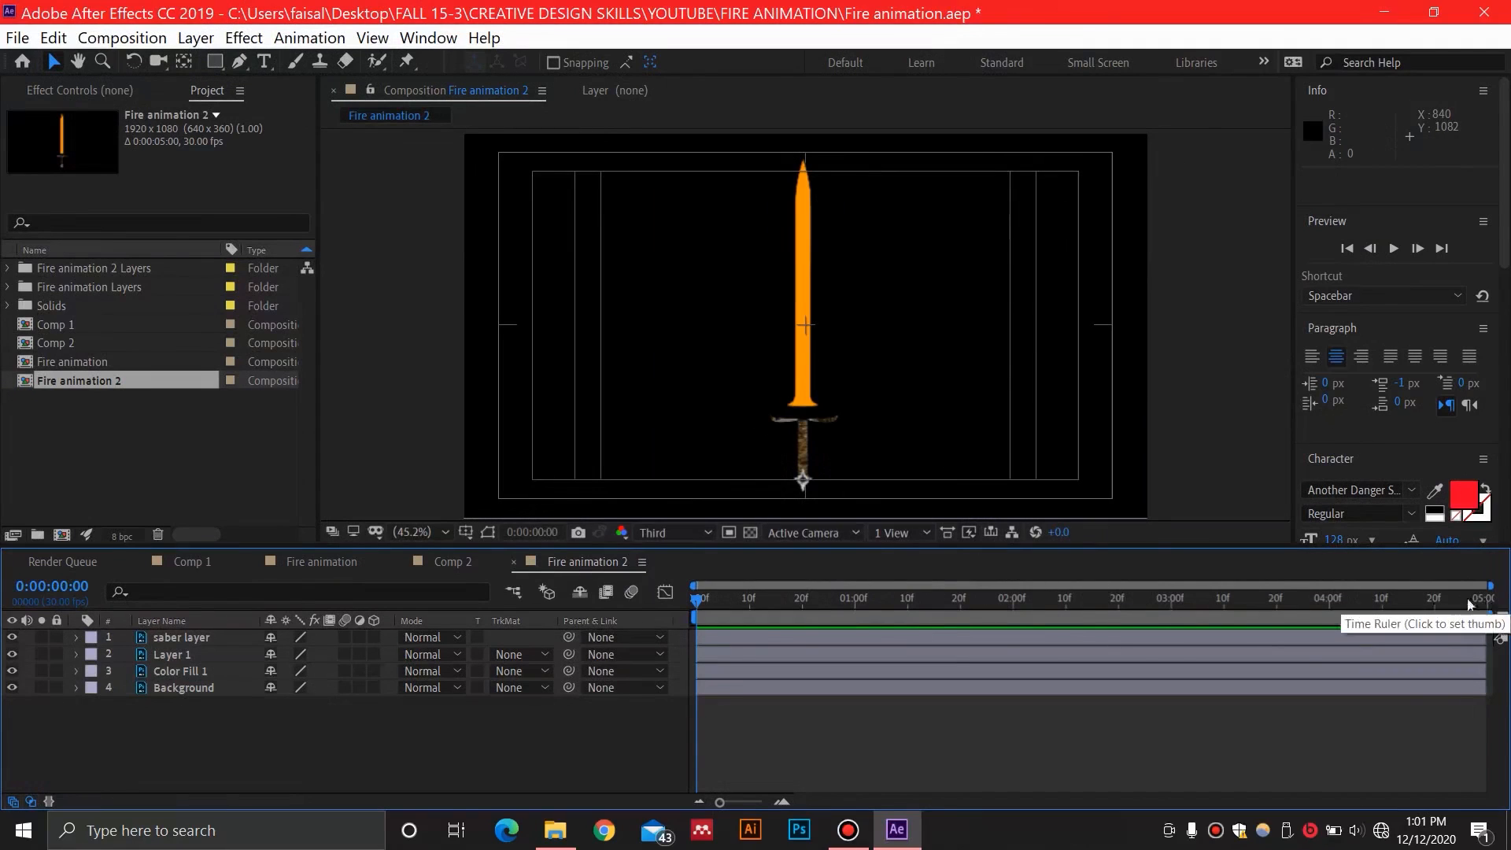
right_click(143, 428)
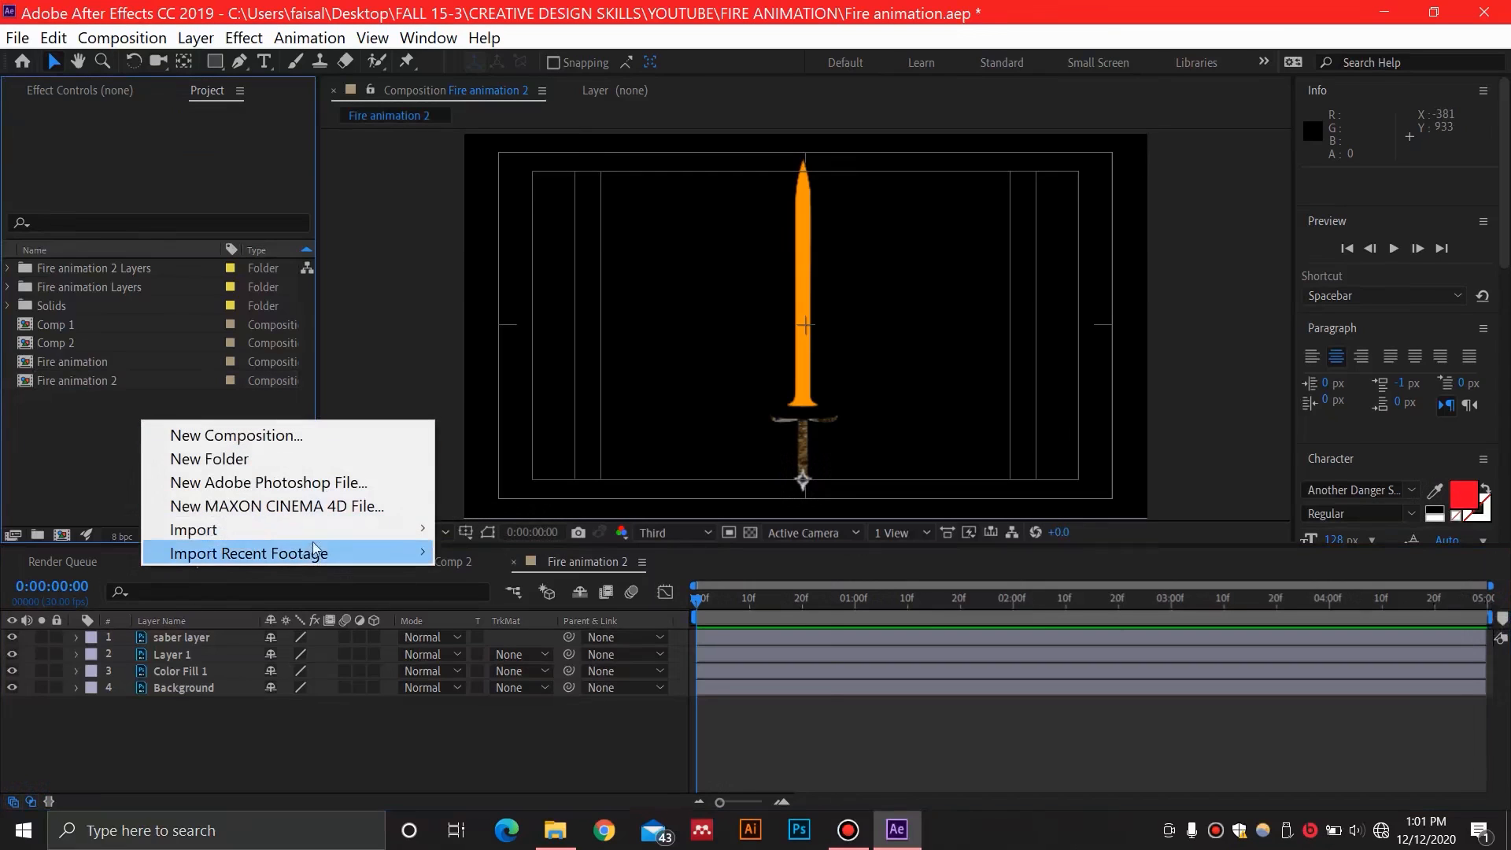
mouse_move(331, 530)
left_click(452, 532)
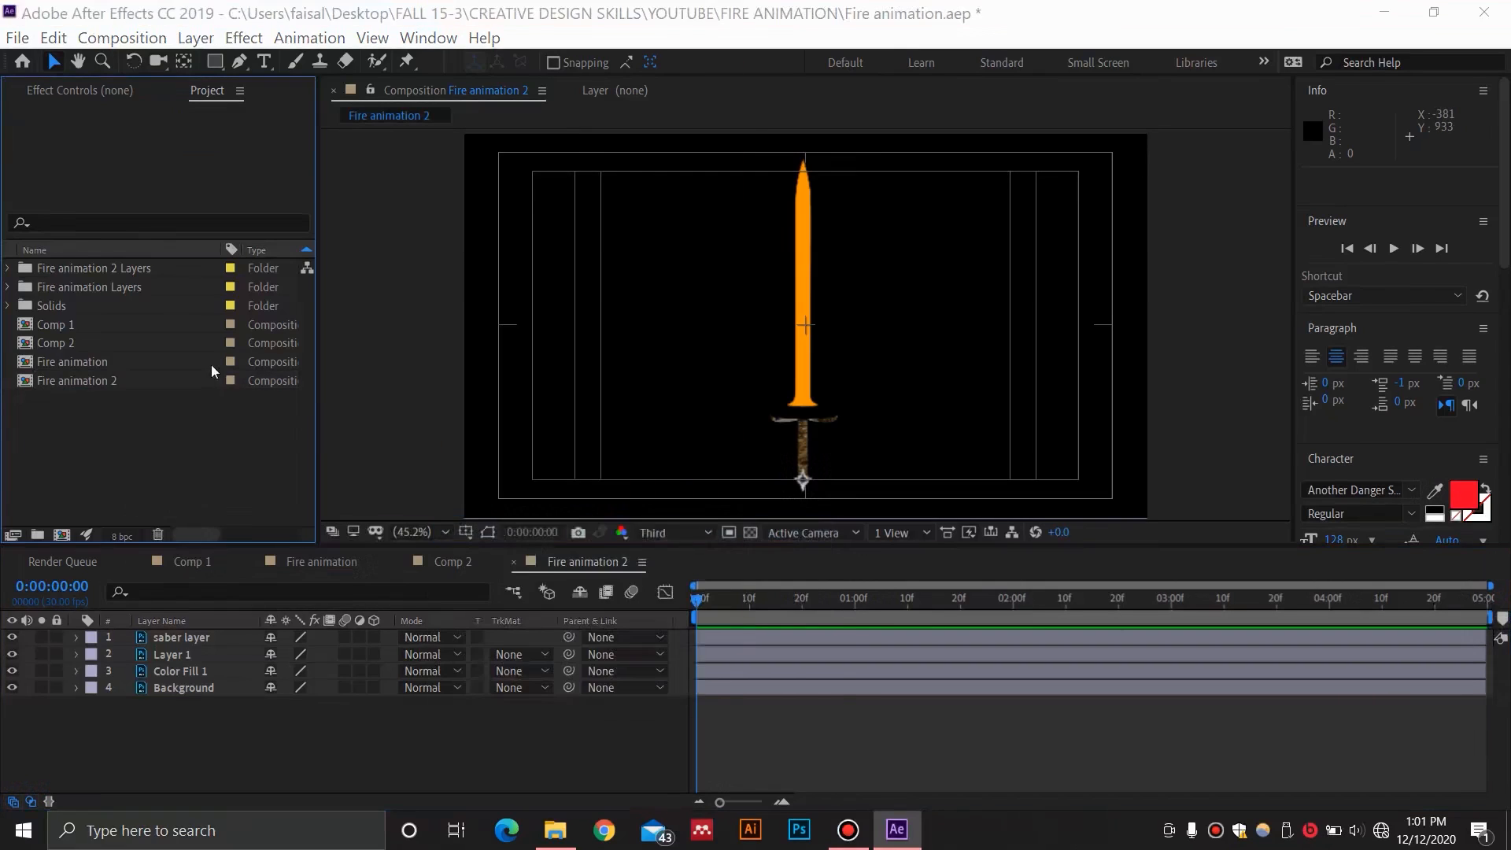
left_click(729, 66)
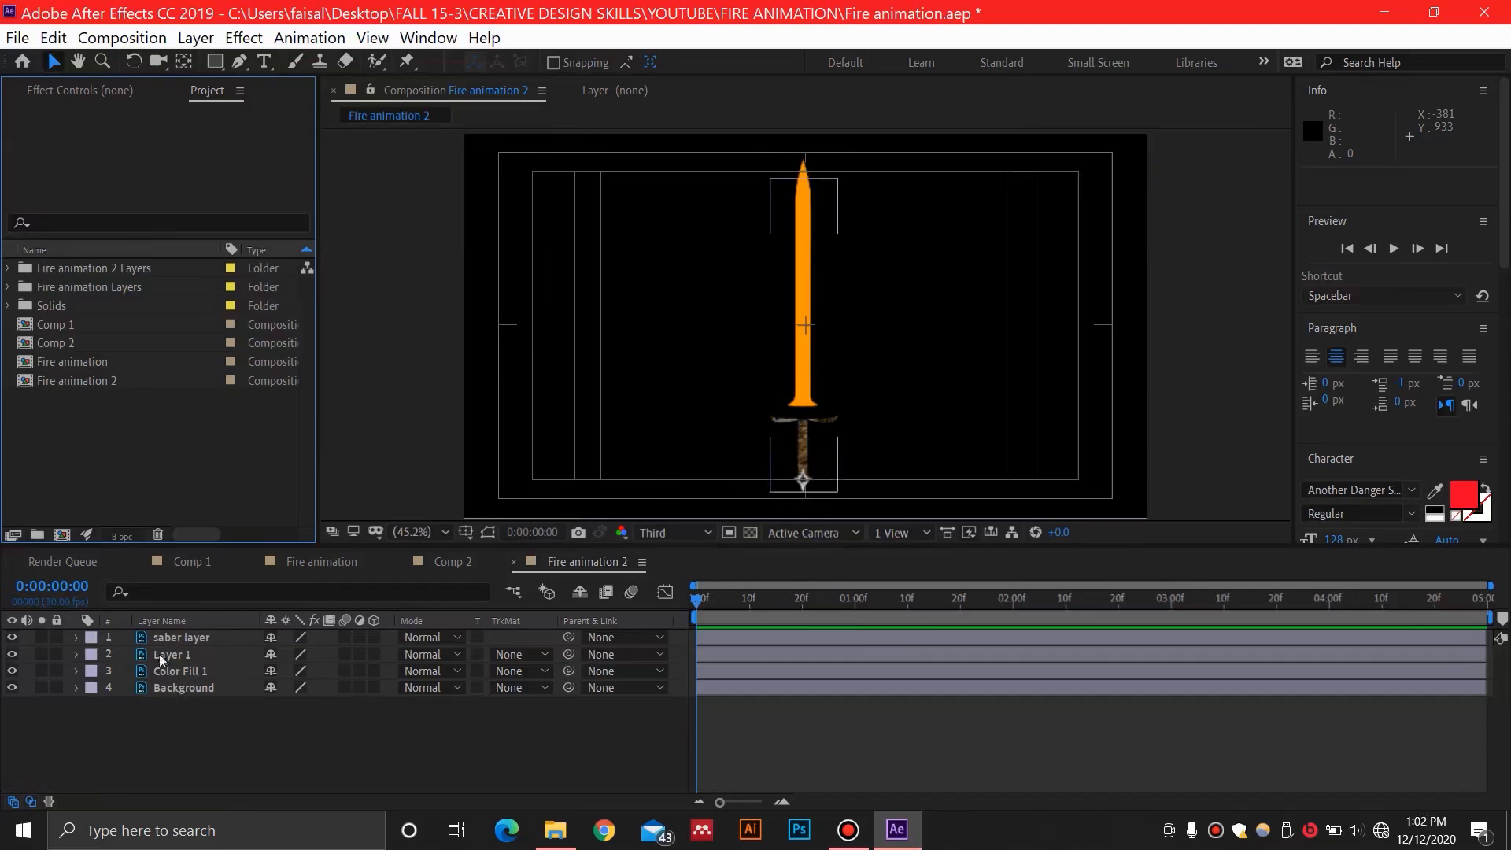
Step: Hide and show the saber layer and Layer 1 in the Fire animation 2 composition to check the separate parts
left_click(12, 637)
left_click(12, 637)
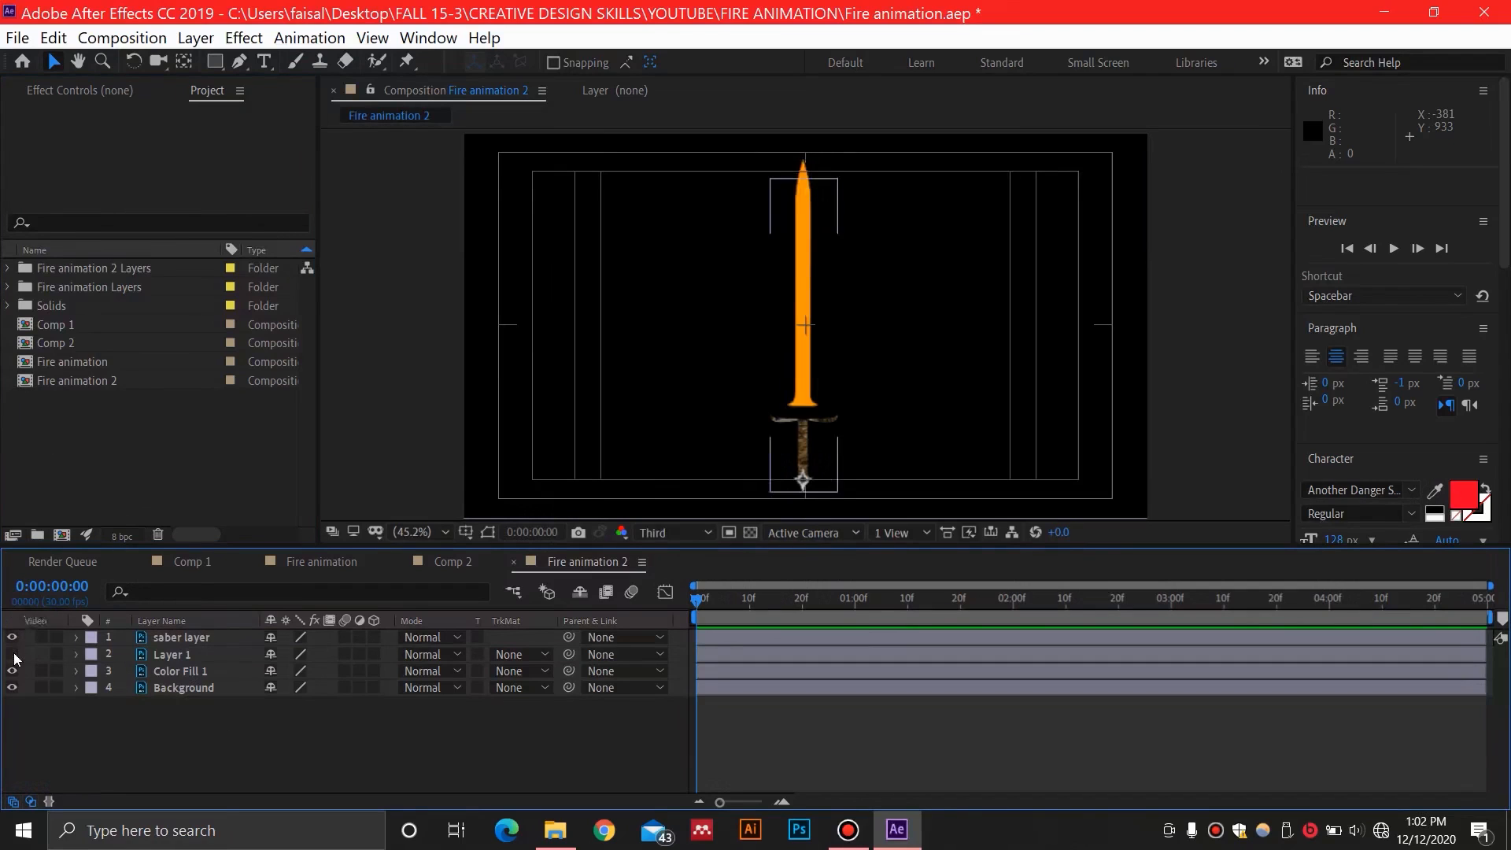
left_click(12, 654)
left_click(12, 654)
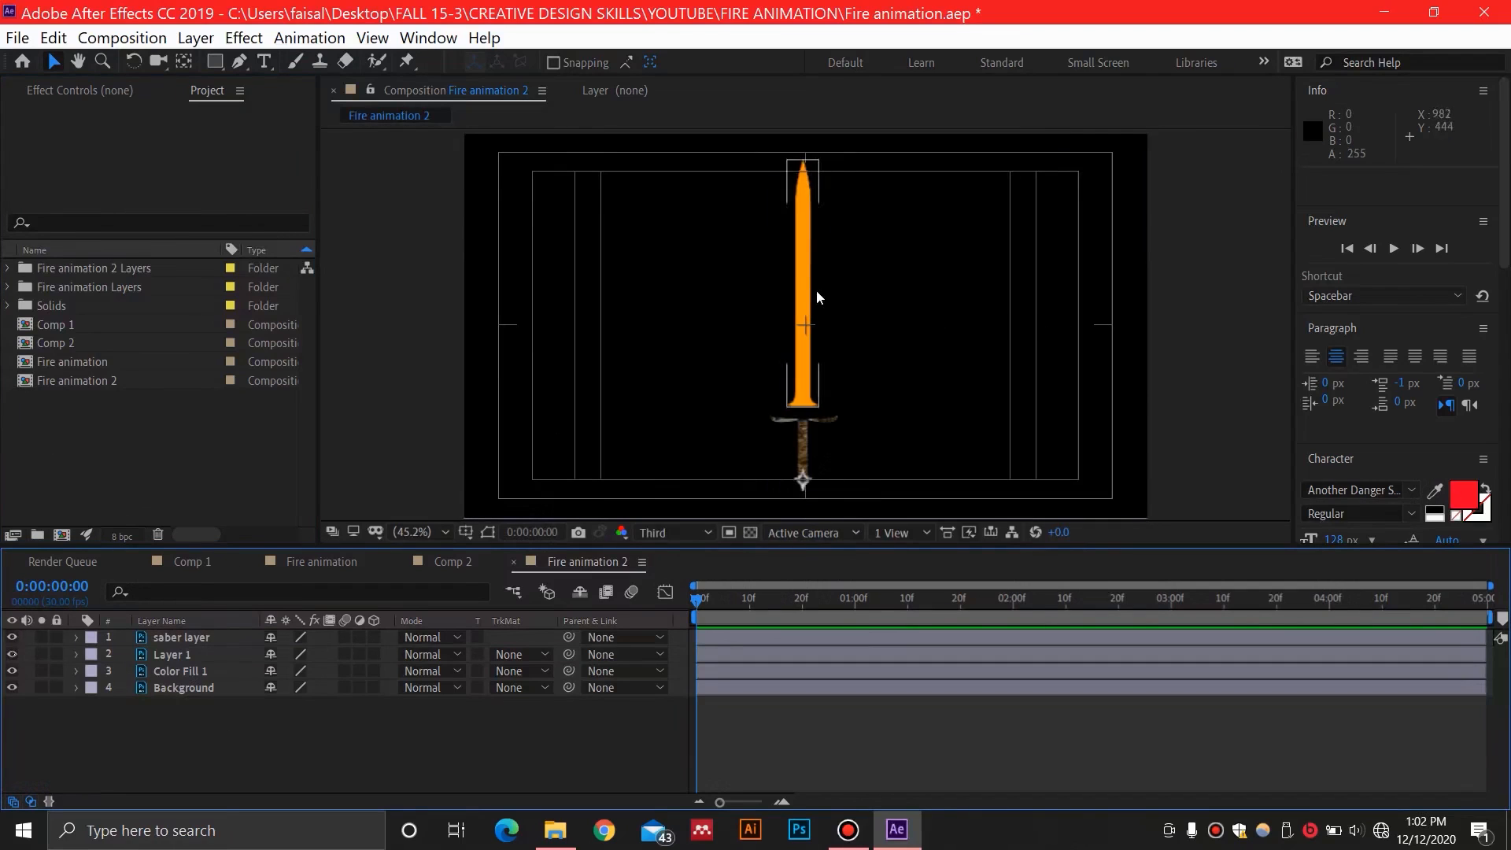
scroll(846, 389, "up", 1)
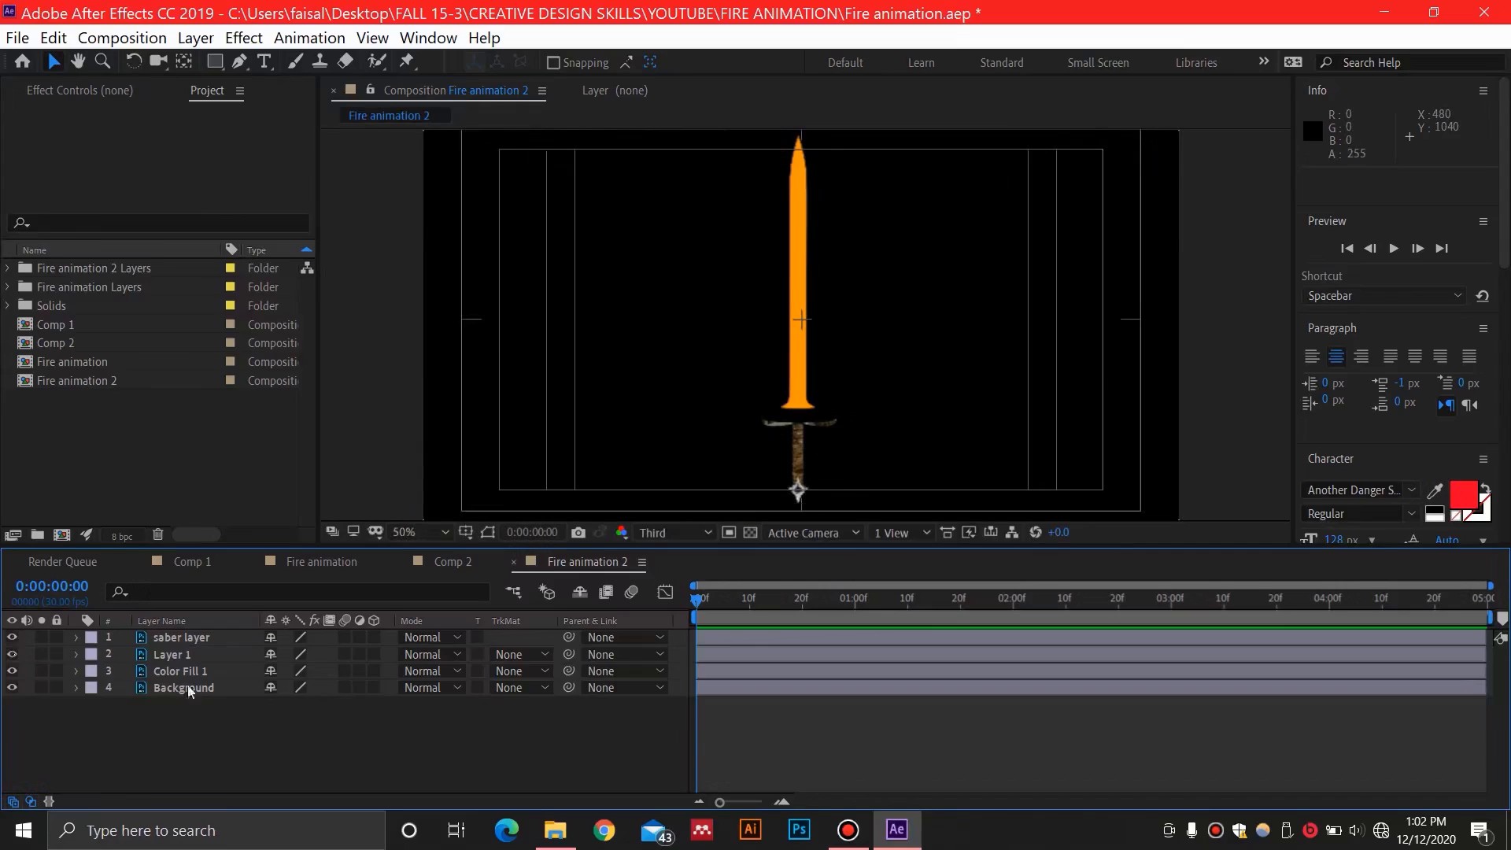
Step: Auto-trace the saber layer's Alpha channel for the current frame onto a new layer and check the traced shape
left_click(171, 640)
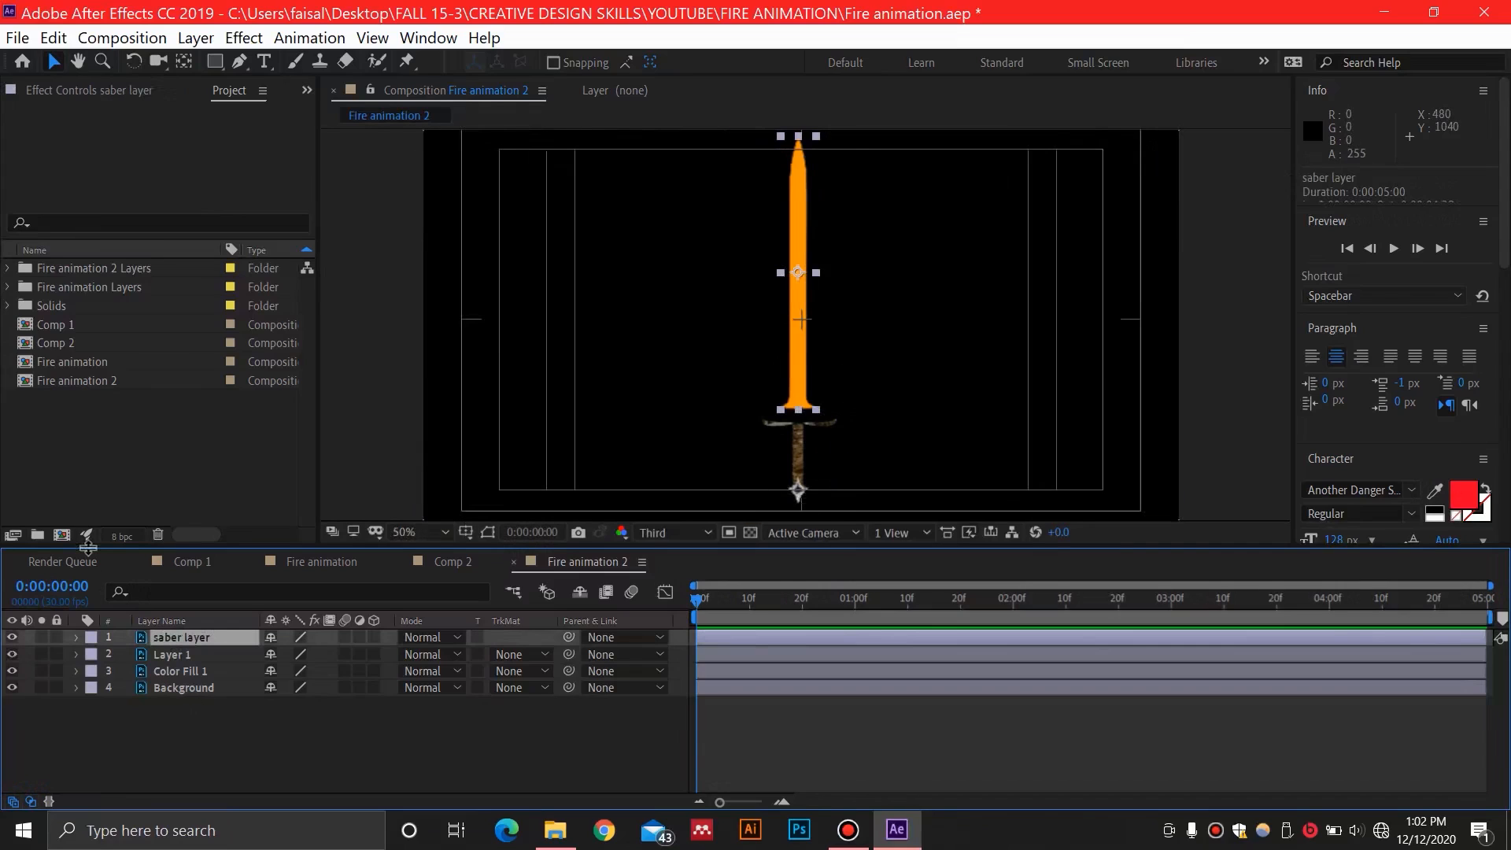
left_click(202, 41)
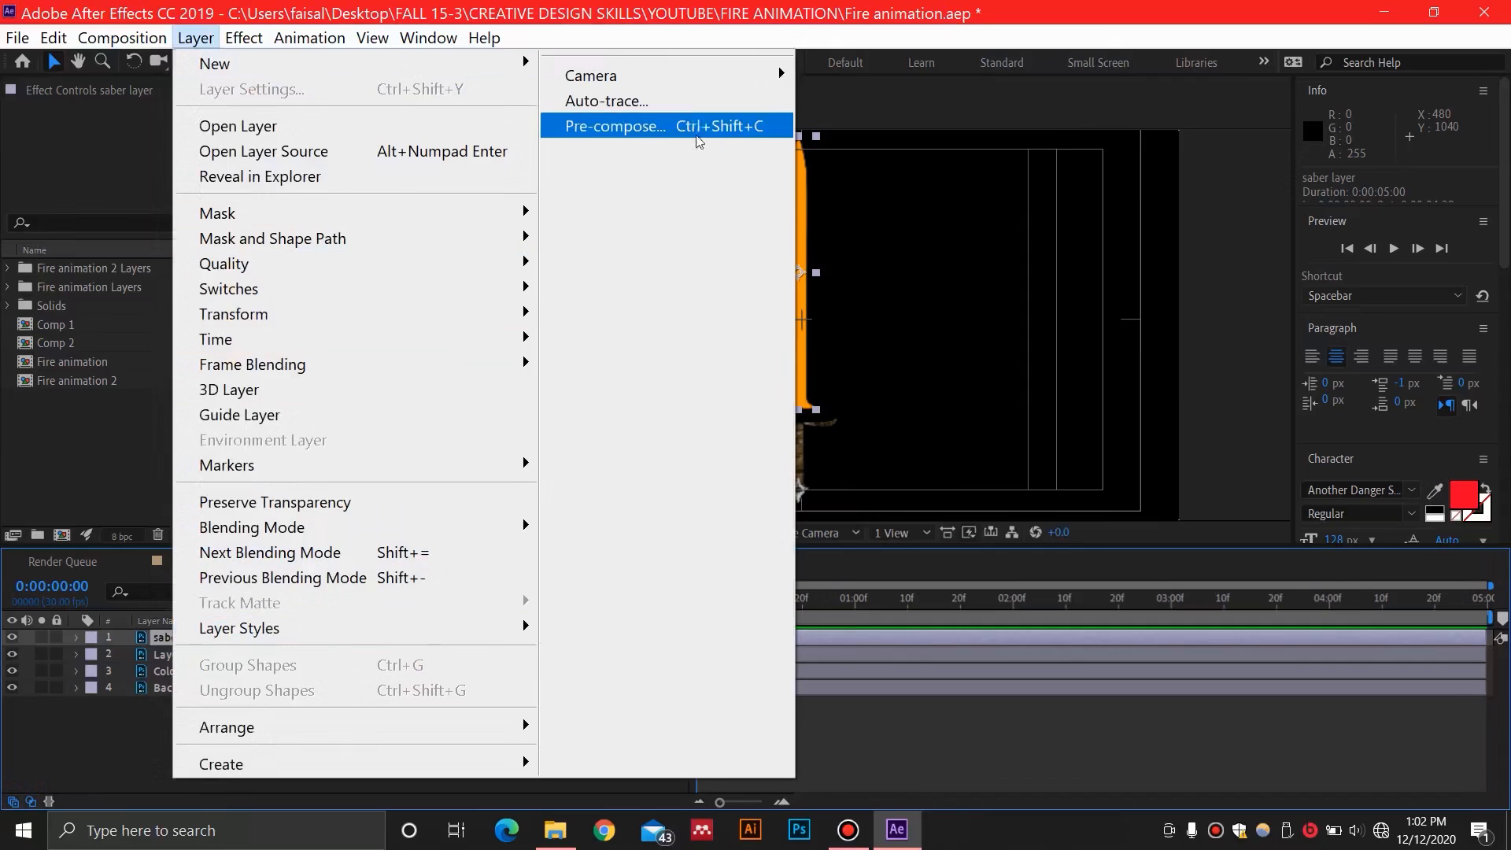
left_click(606, 101)
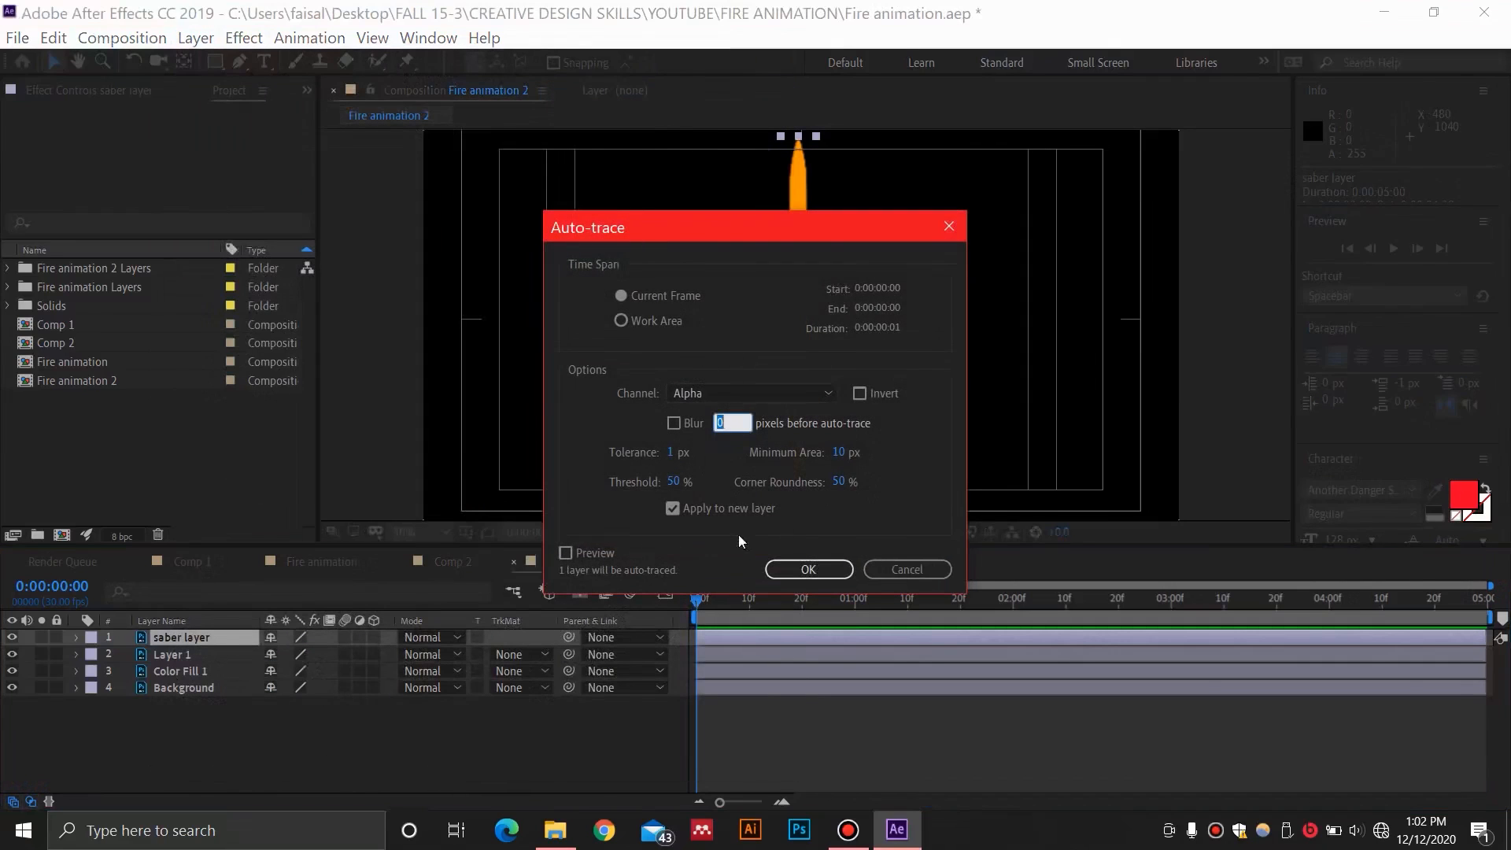
left_click(795, 571)
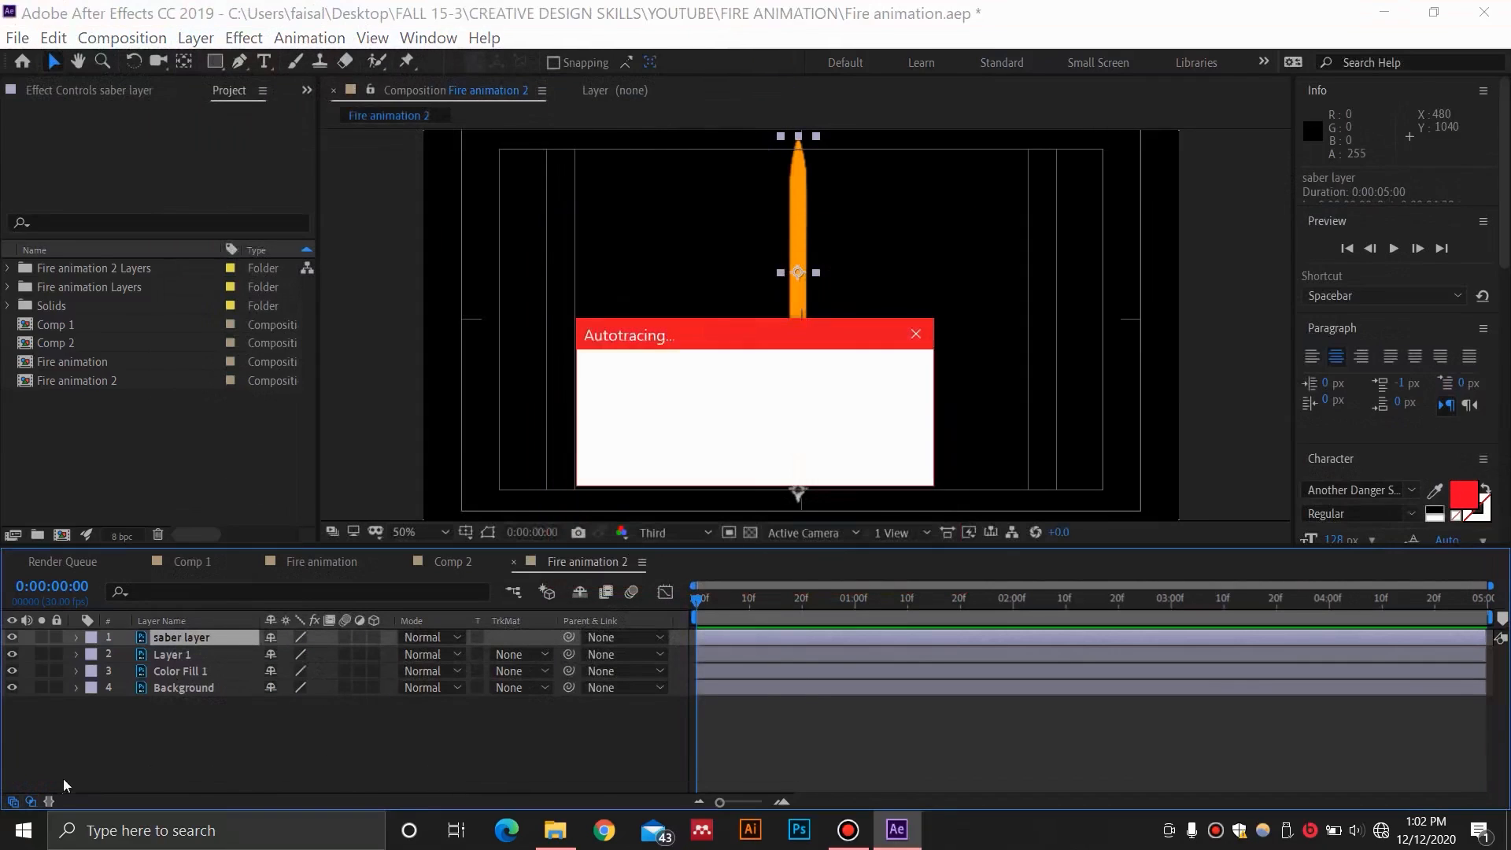
left_click(11, 638)
left_click(11, 638)
Step: Add a new black 1920 x 1080 px solid above the auto-traced saber layer
left_click(218, 636)
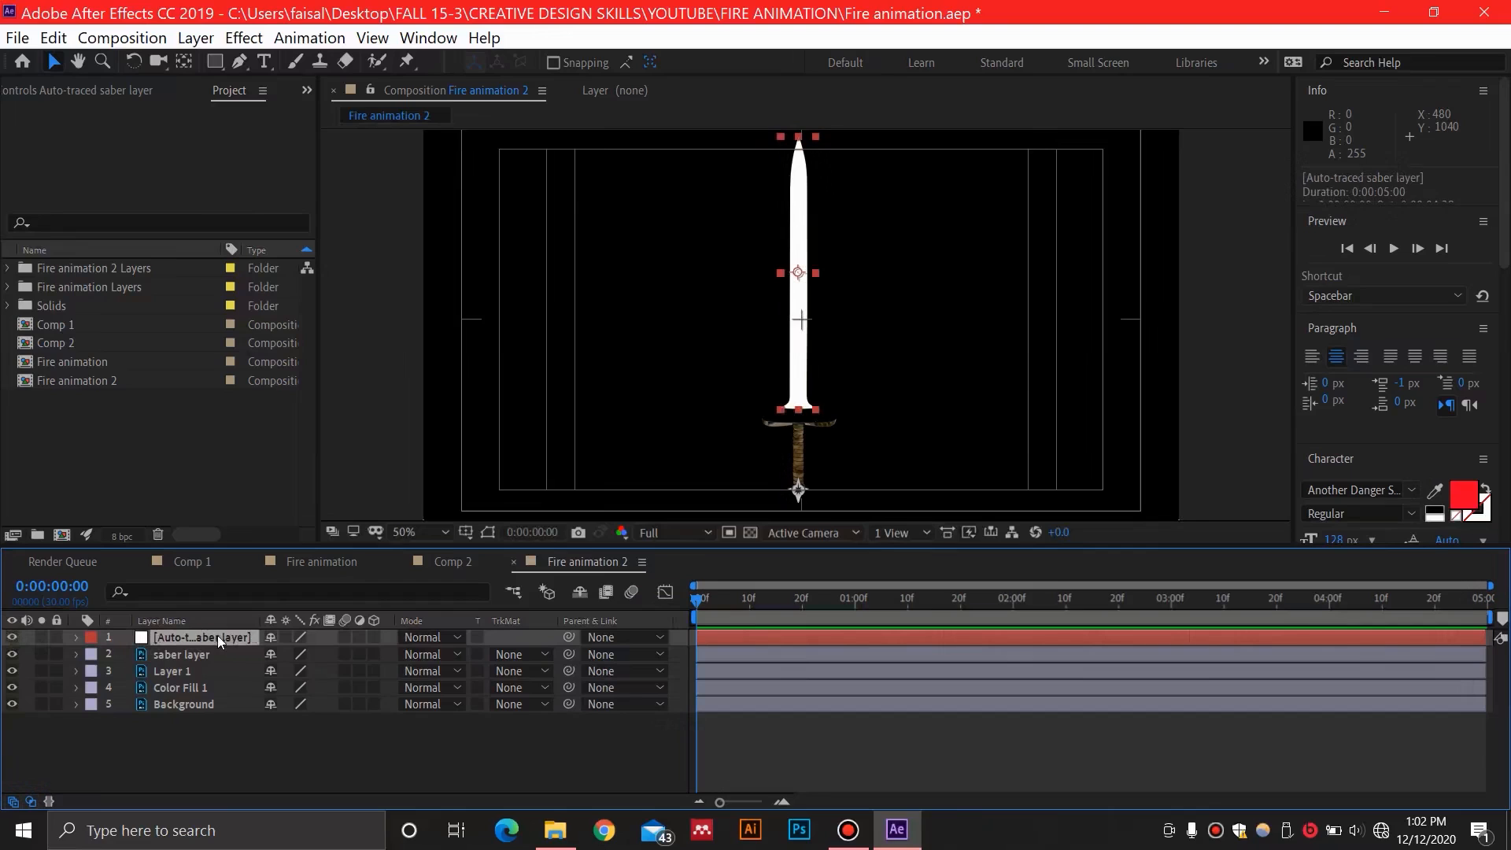
left_click(196, 38)
mouse_move(356, 67)
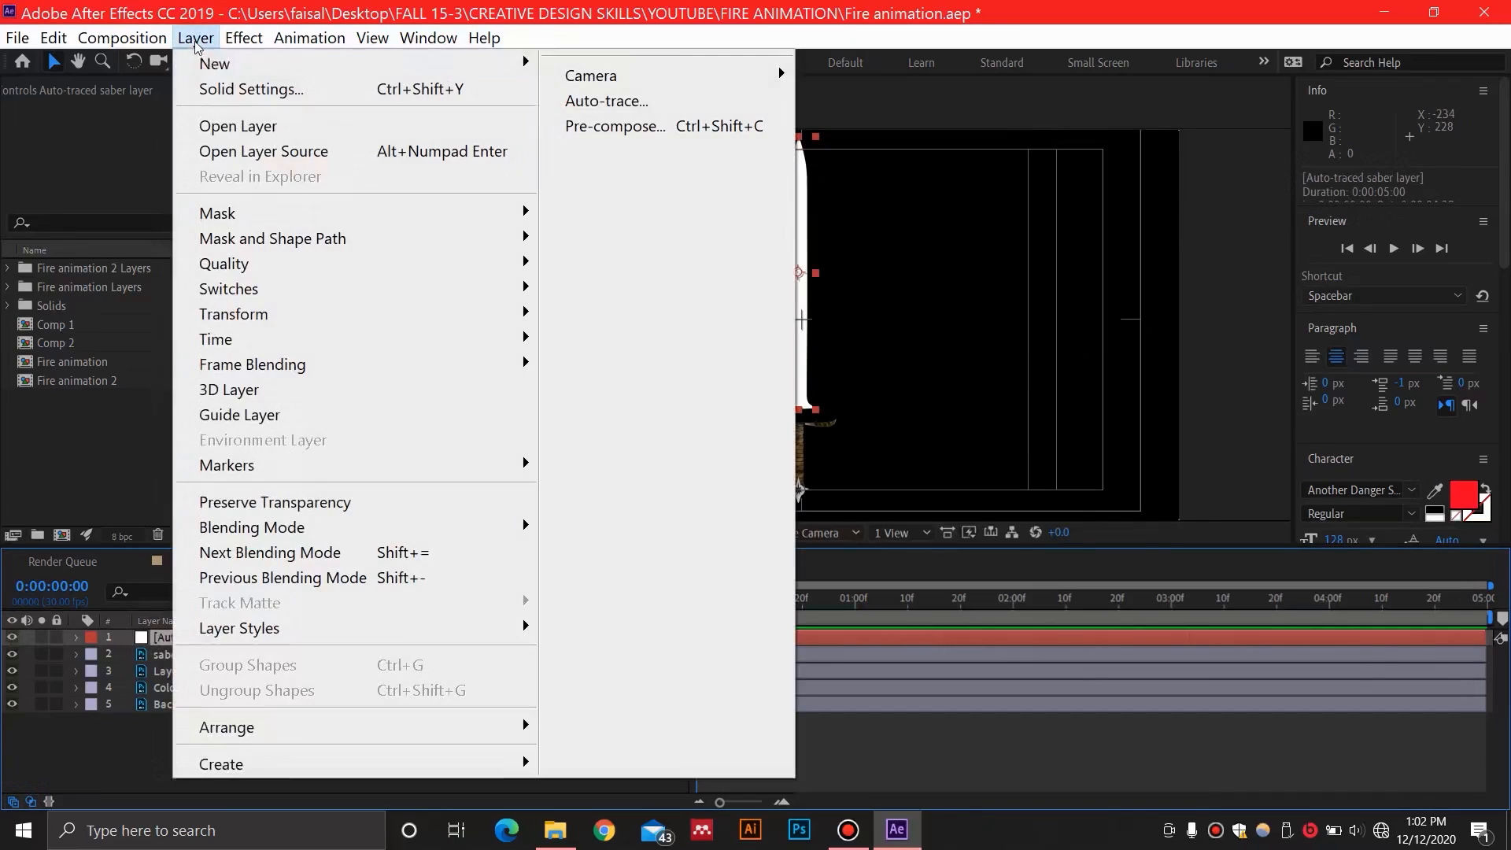
left_click(617, 90)
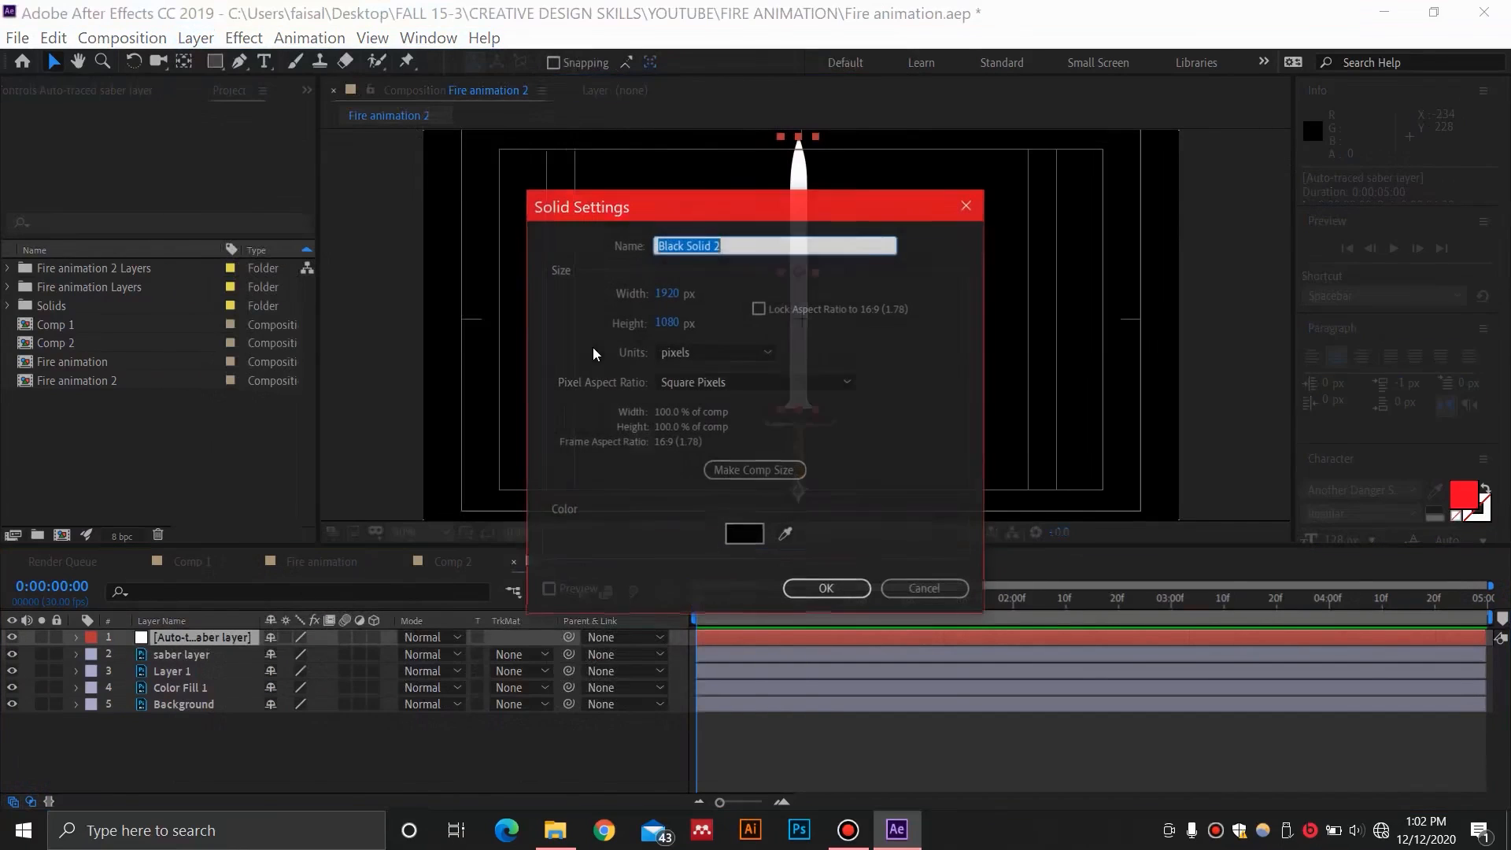
left_click(826, 588)
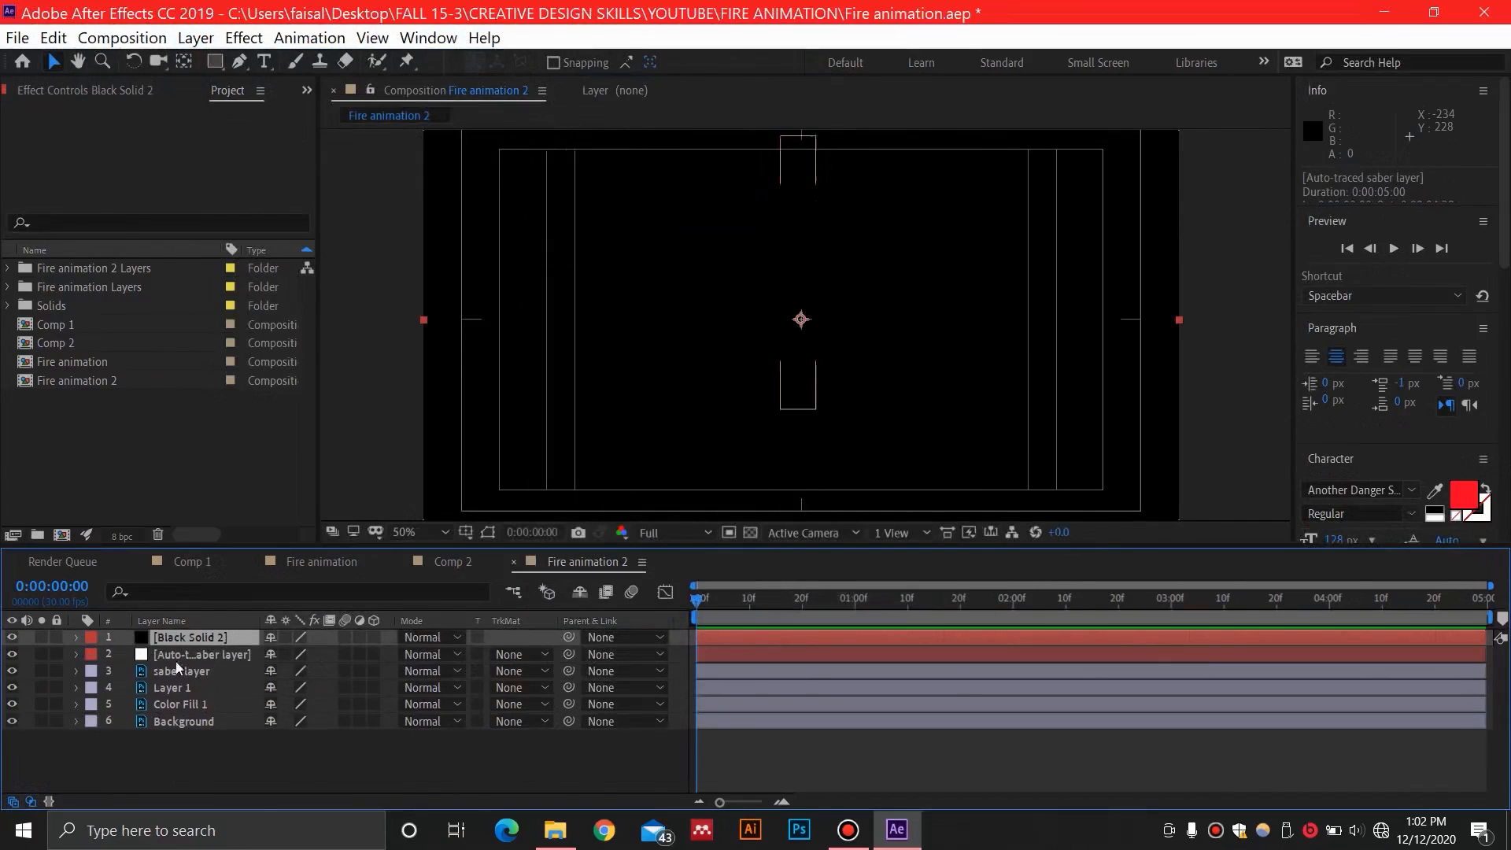
Step: Copy Mask 1 from the auto-traced saber layer onto the black solid and hide the auto-traced layer
left_click(76, 655)
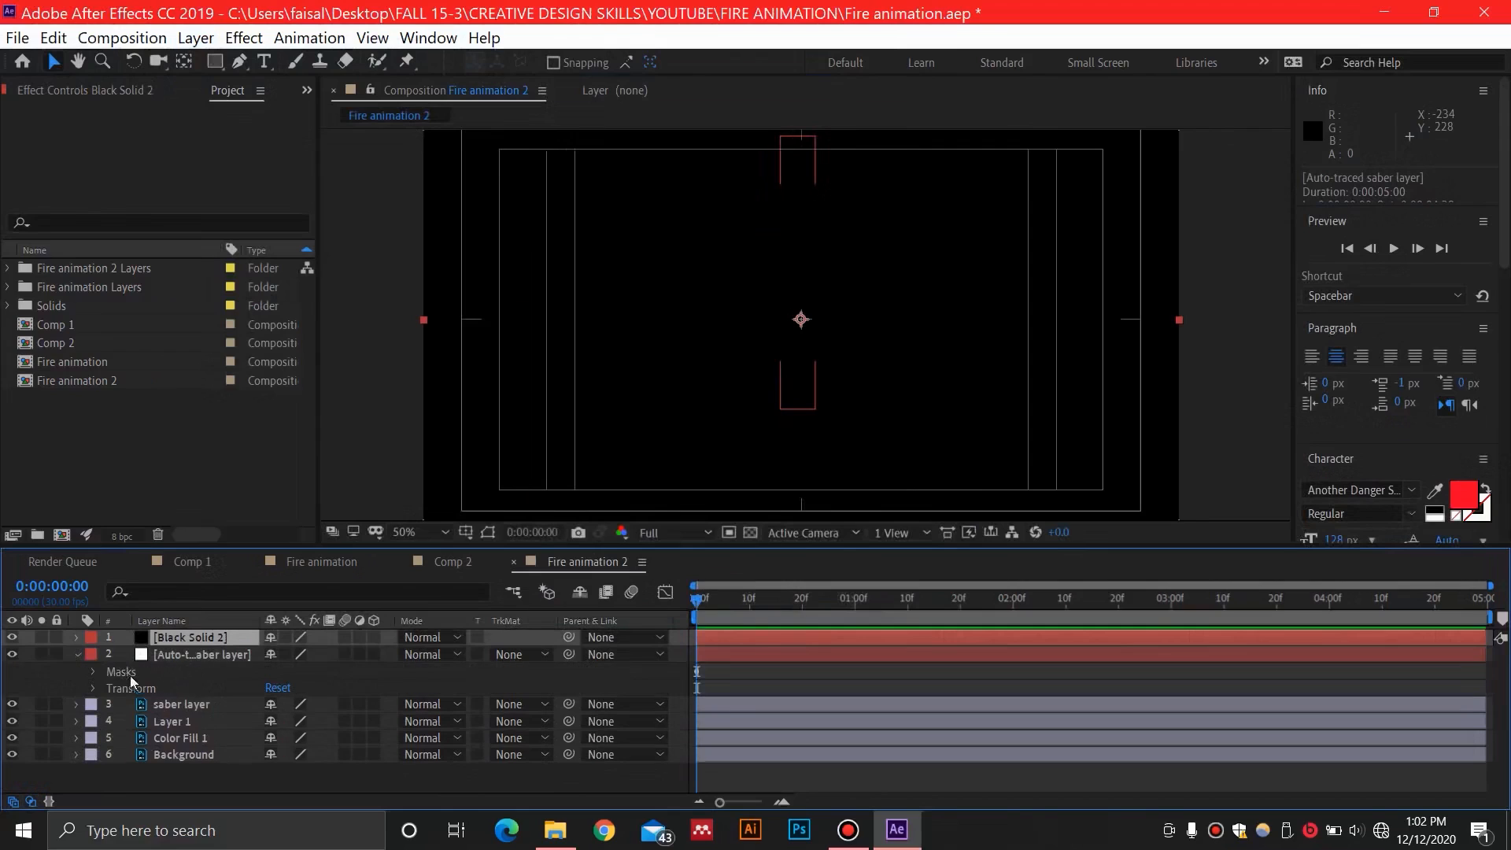
left_click(91, 671)
left_click(171, 689)
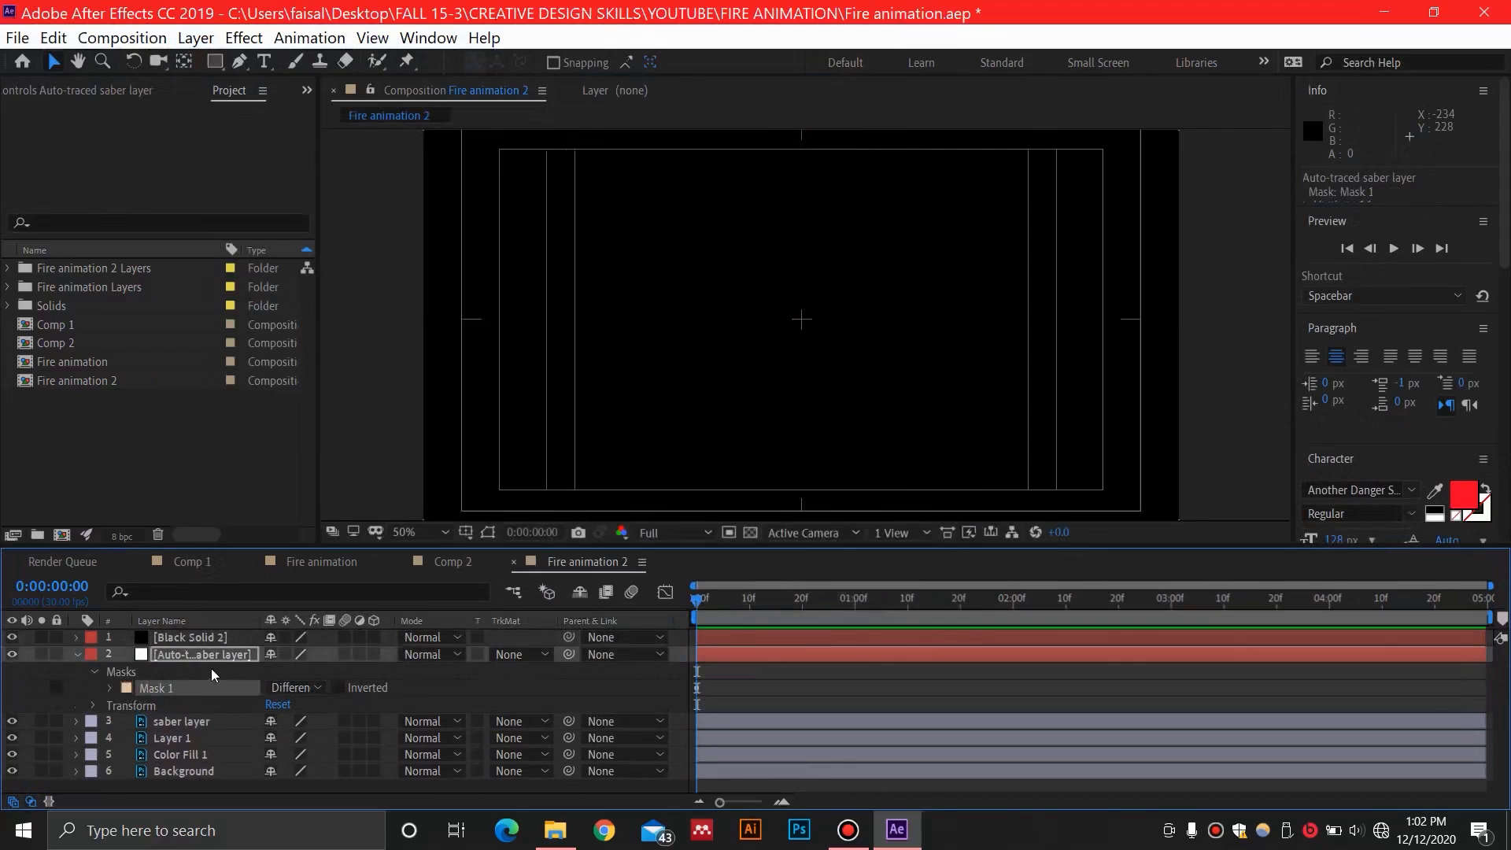
left_click(201, 637)
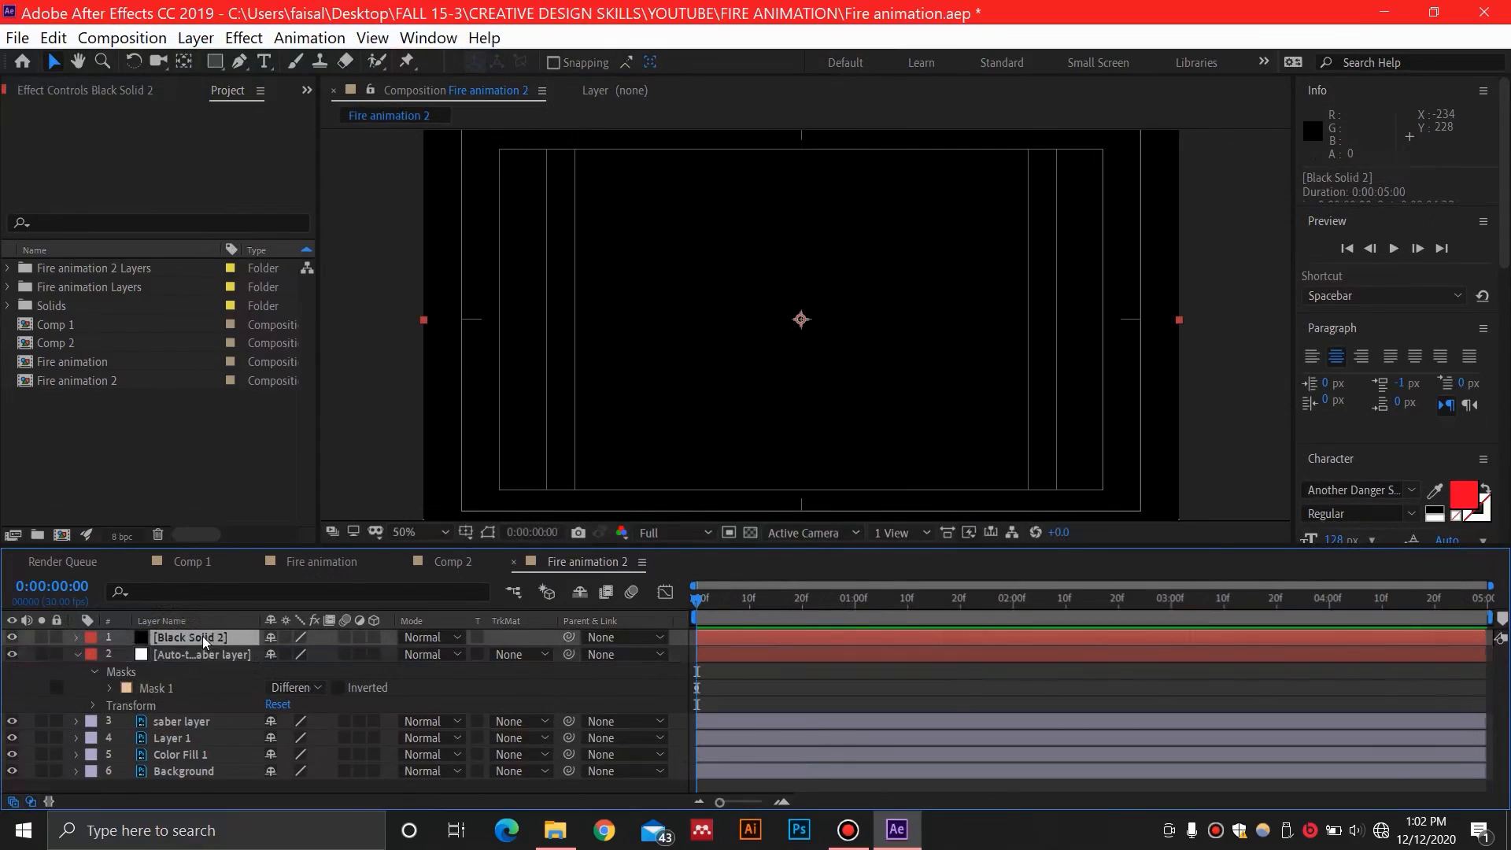
key("Delete")
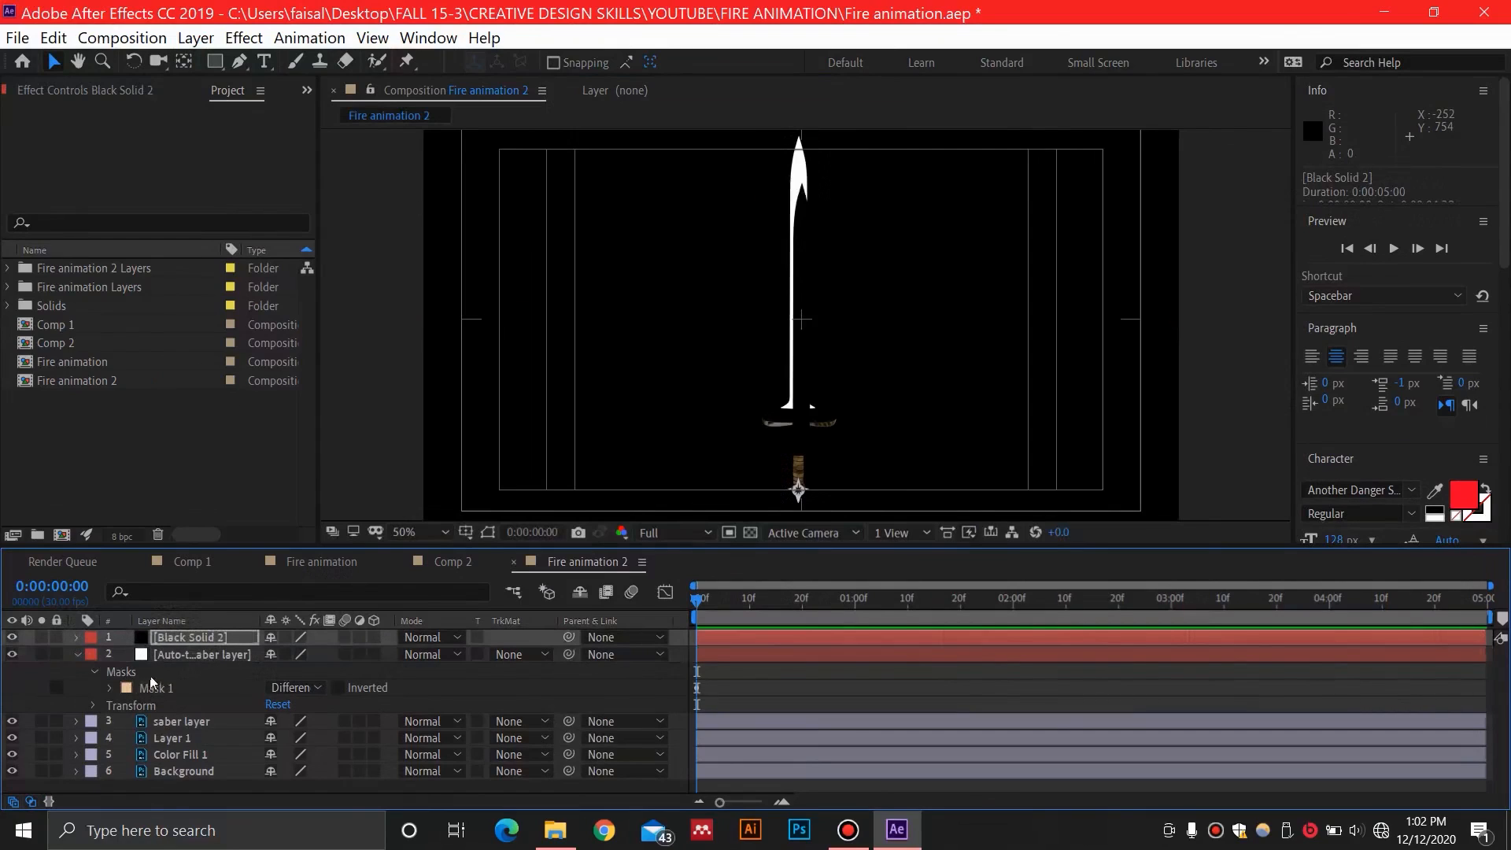
left_click(76, 655)
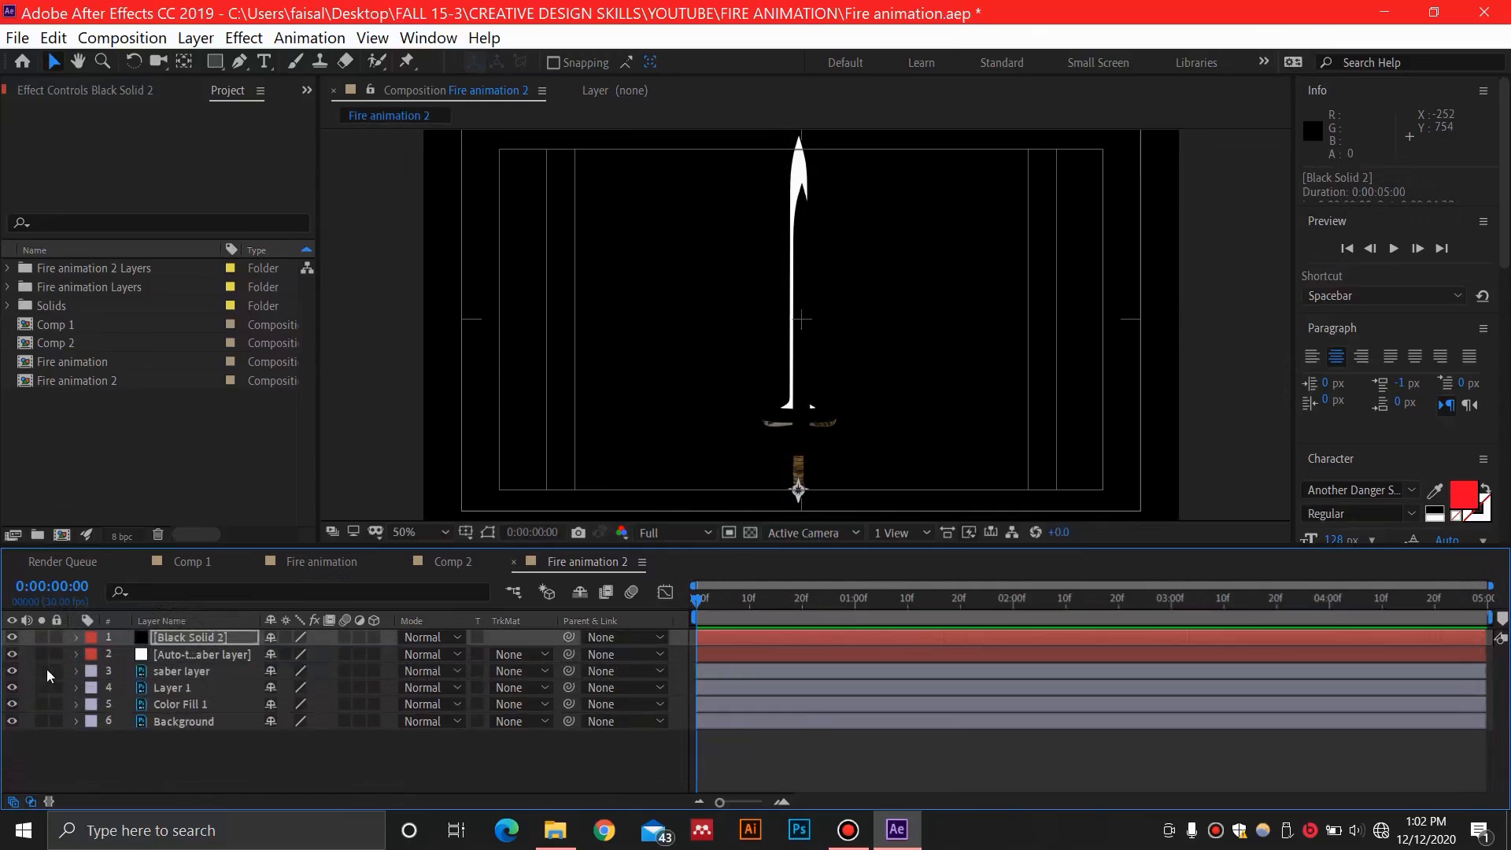
left_click(12, 654)
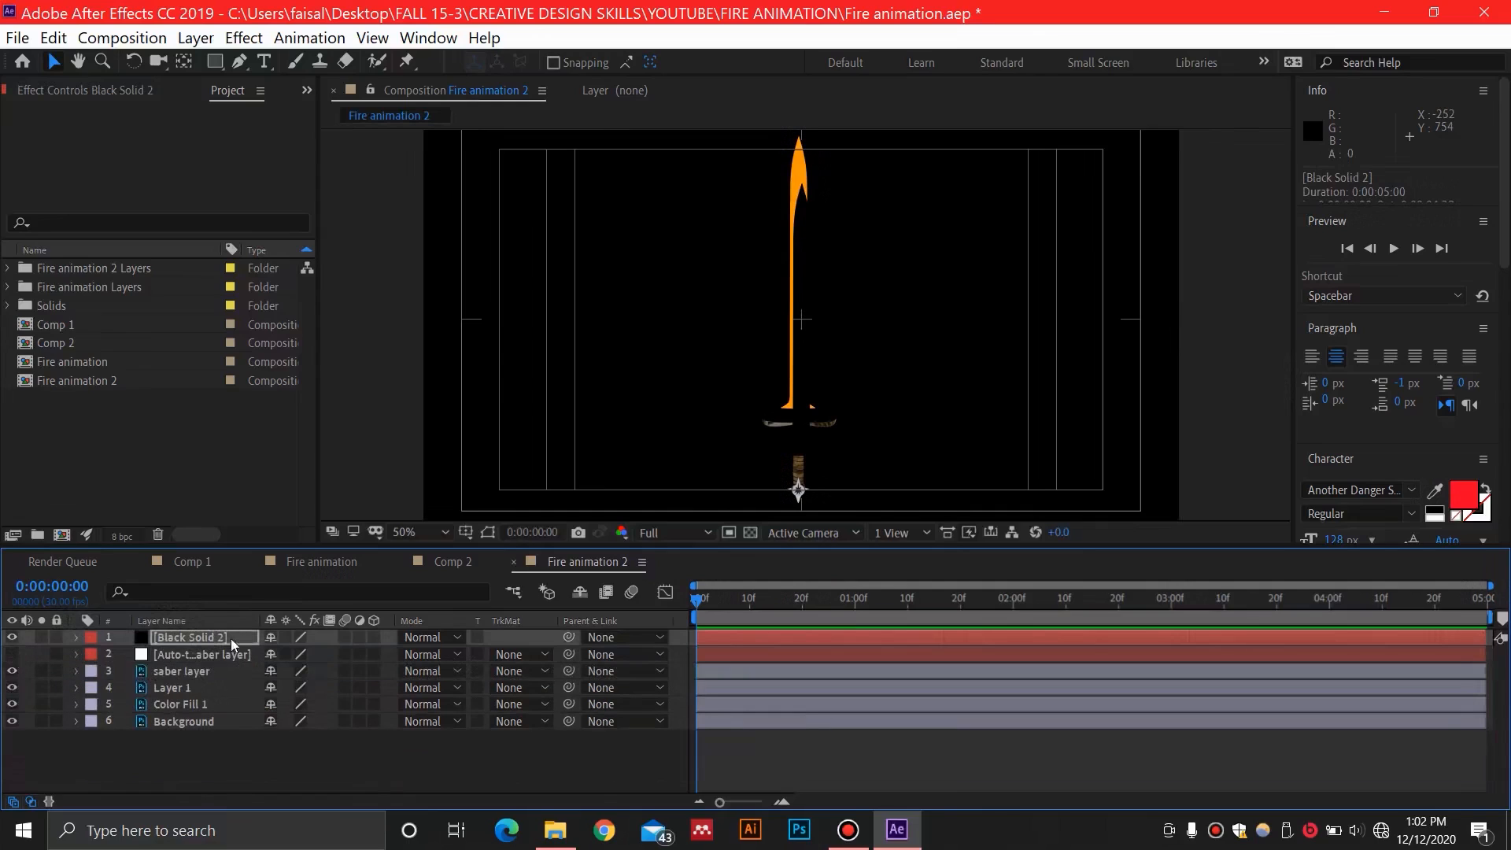
Step: Snap the masked black solid onto the sword blade at position 952, 420.5 and hide the saber layer
left_click(553, 63)
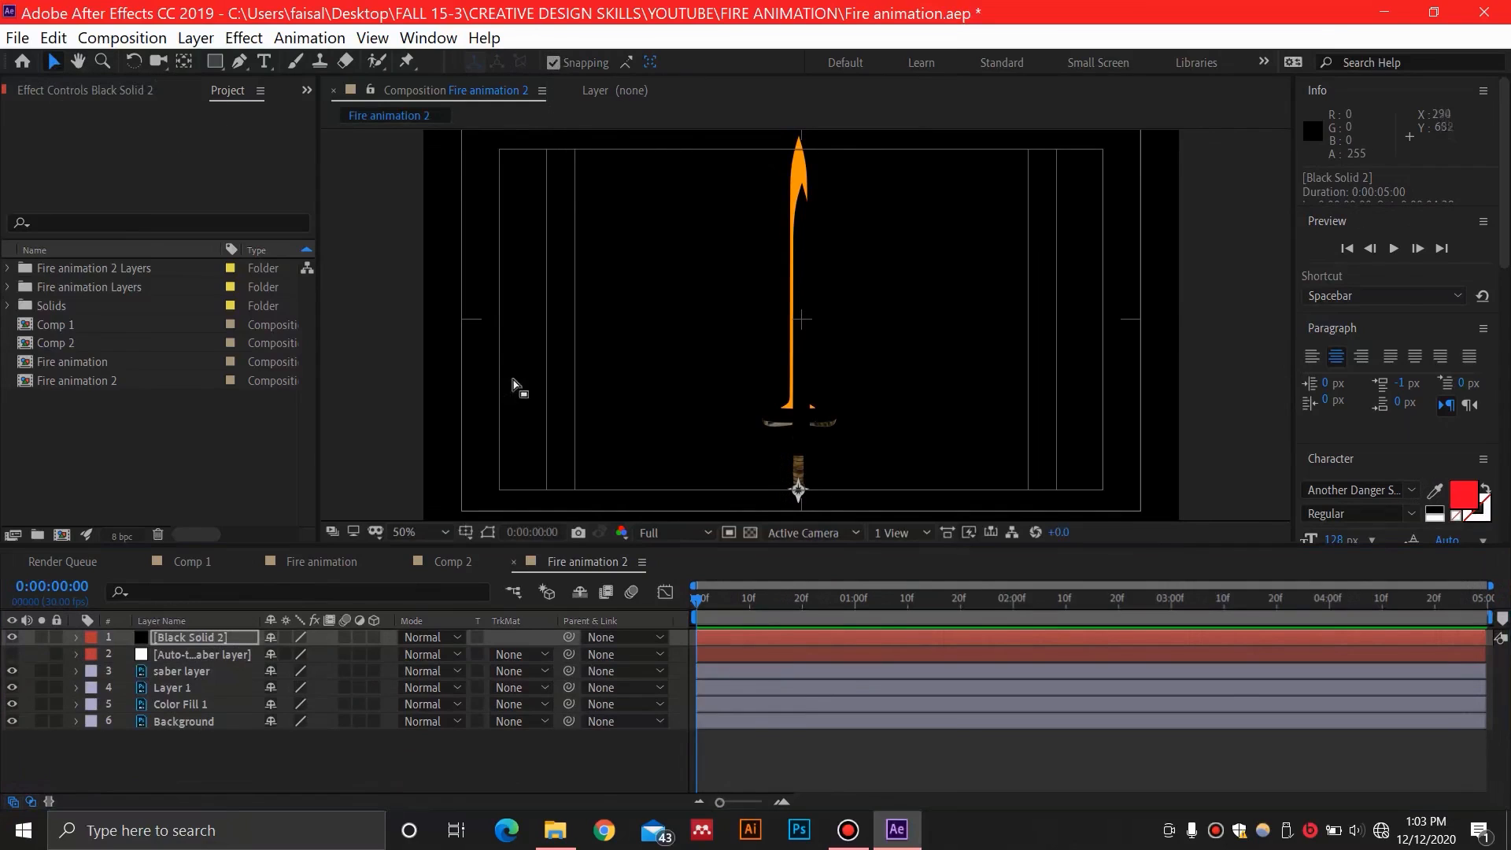
left_click(209, 644)
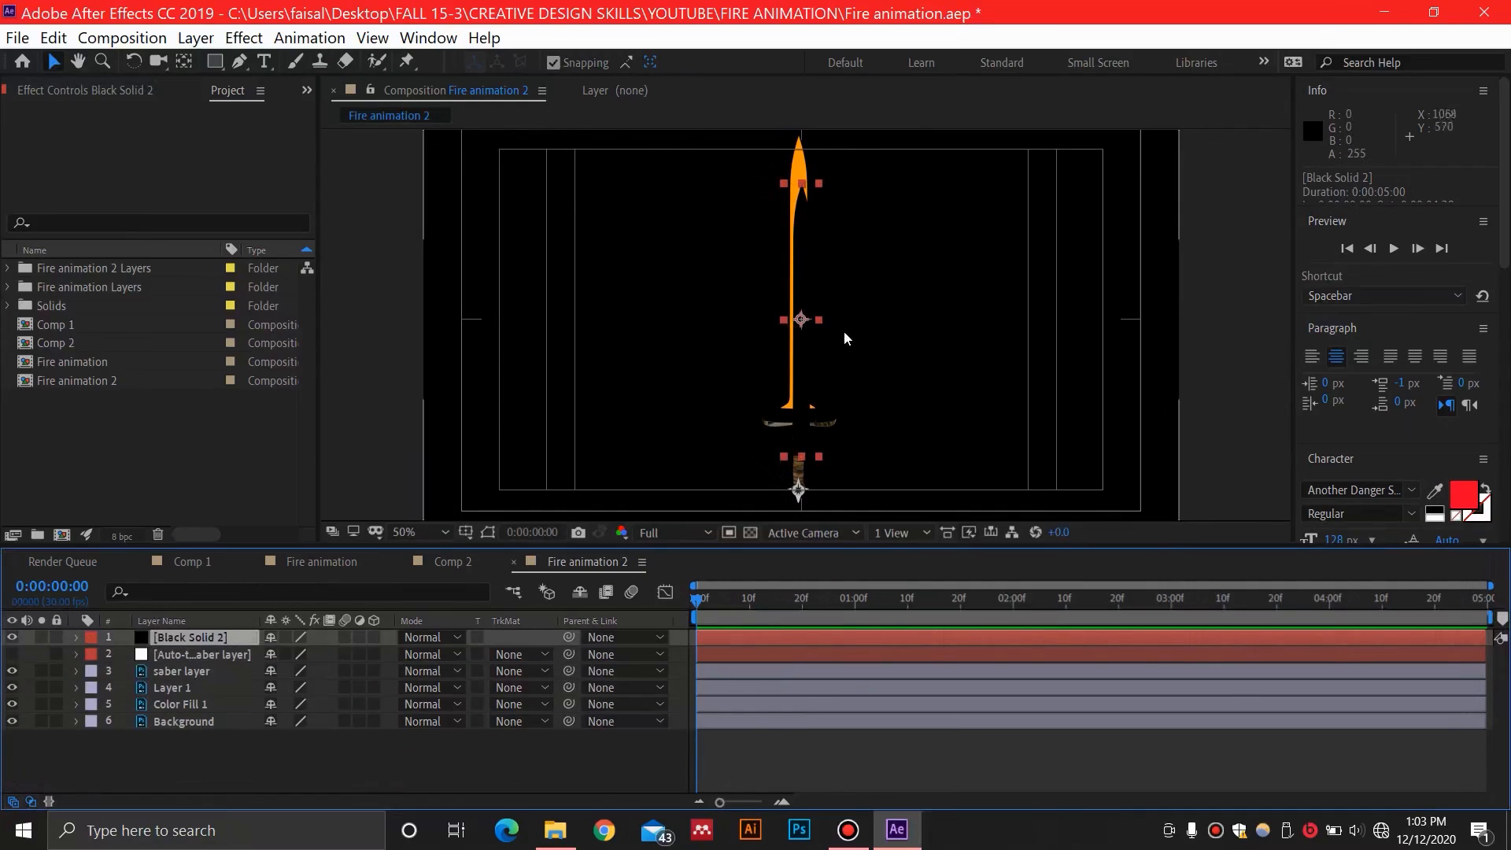
left_click_drag(802, 320, 791, 271)
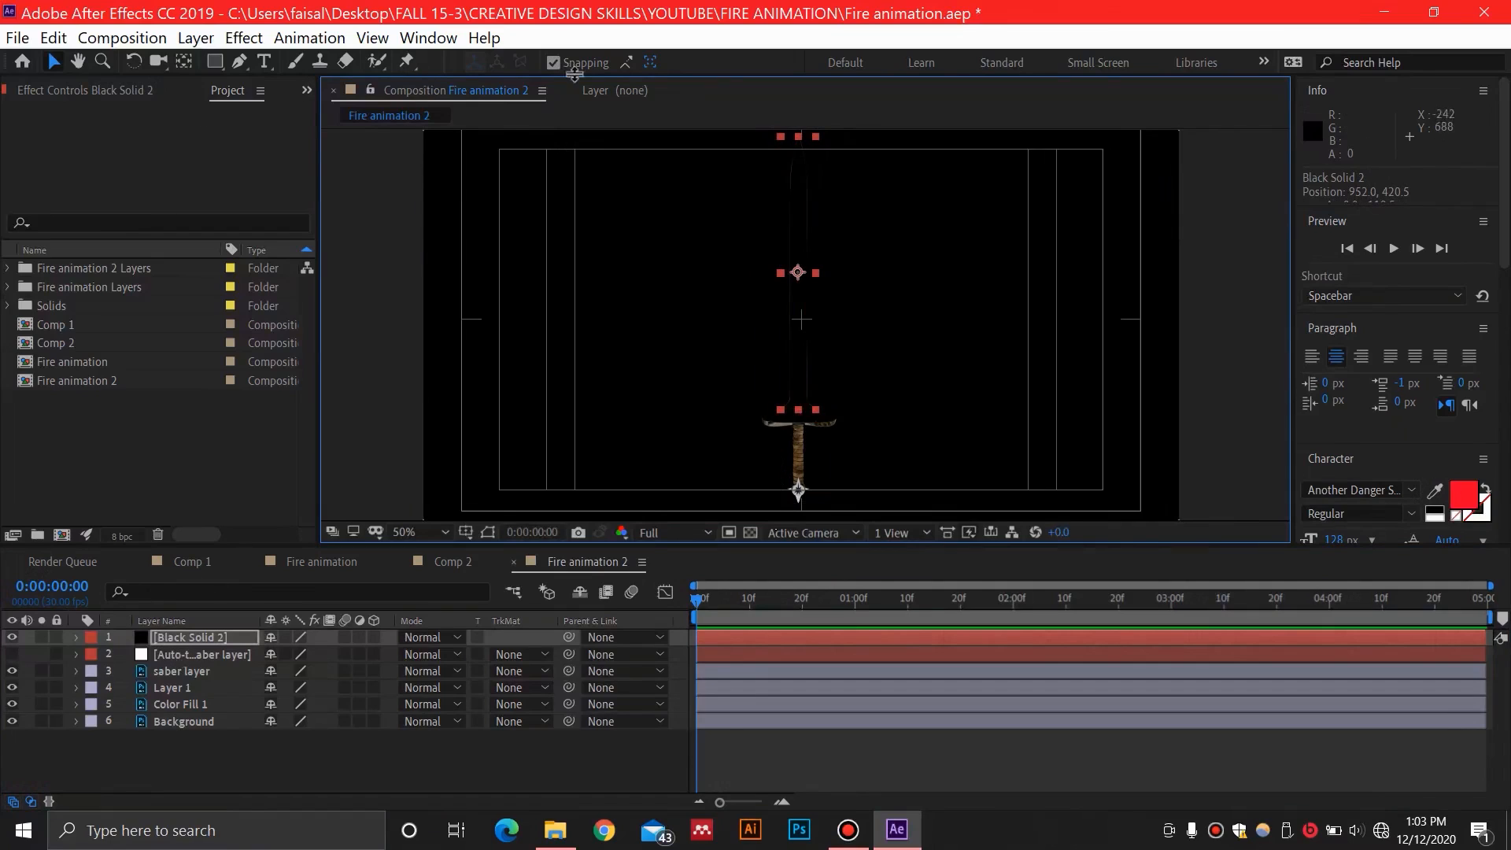
left_click(553, 63)
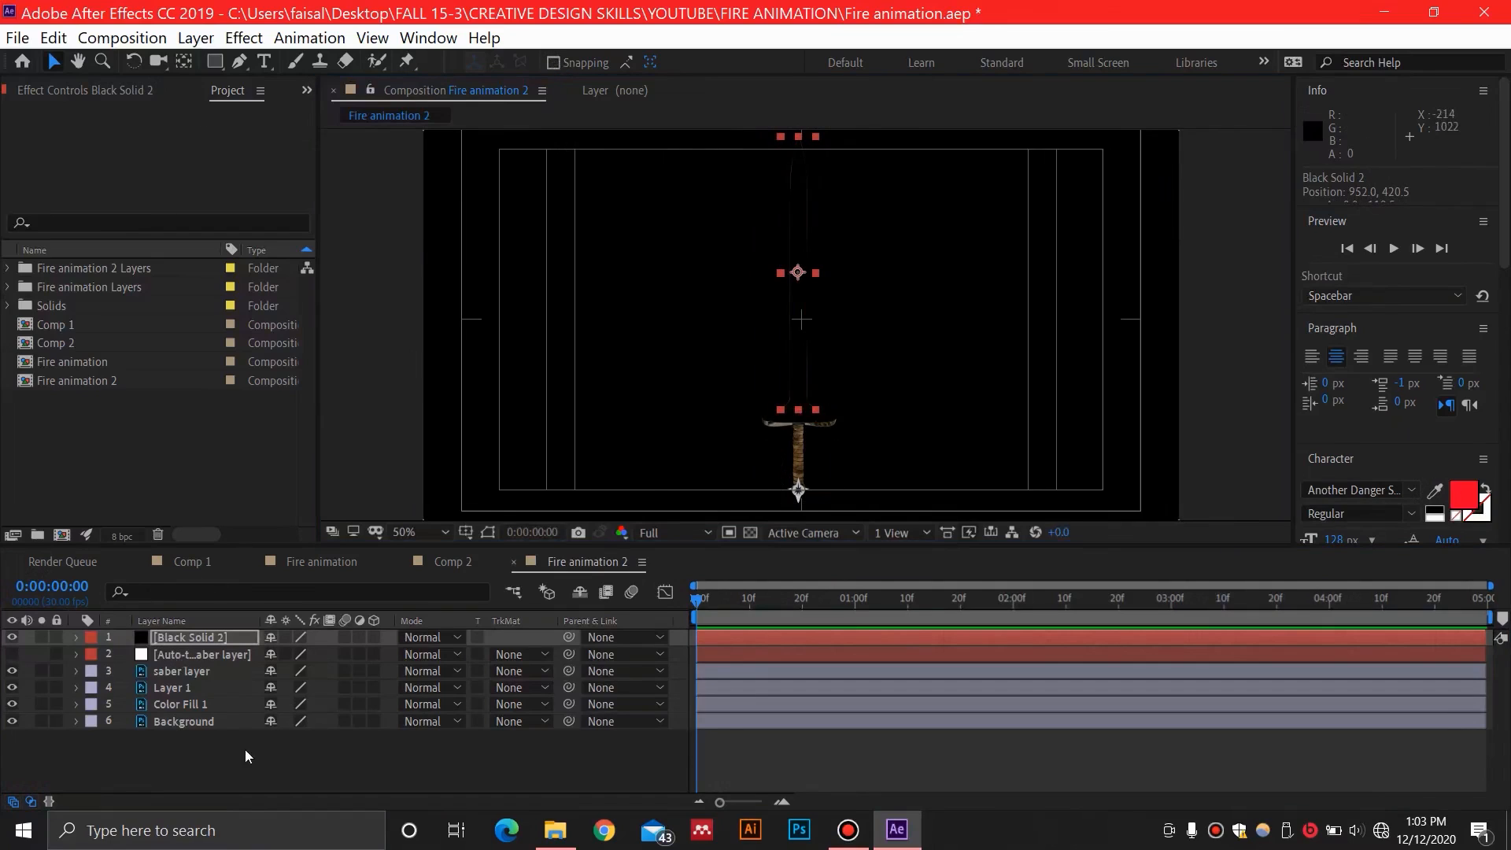
left_click(220, 773)
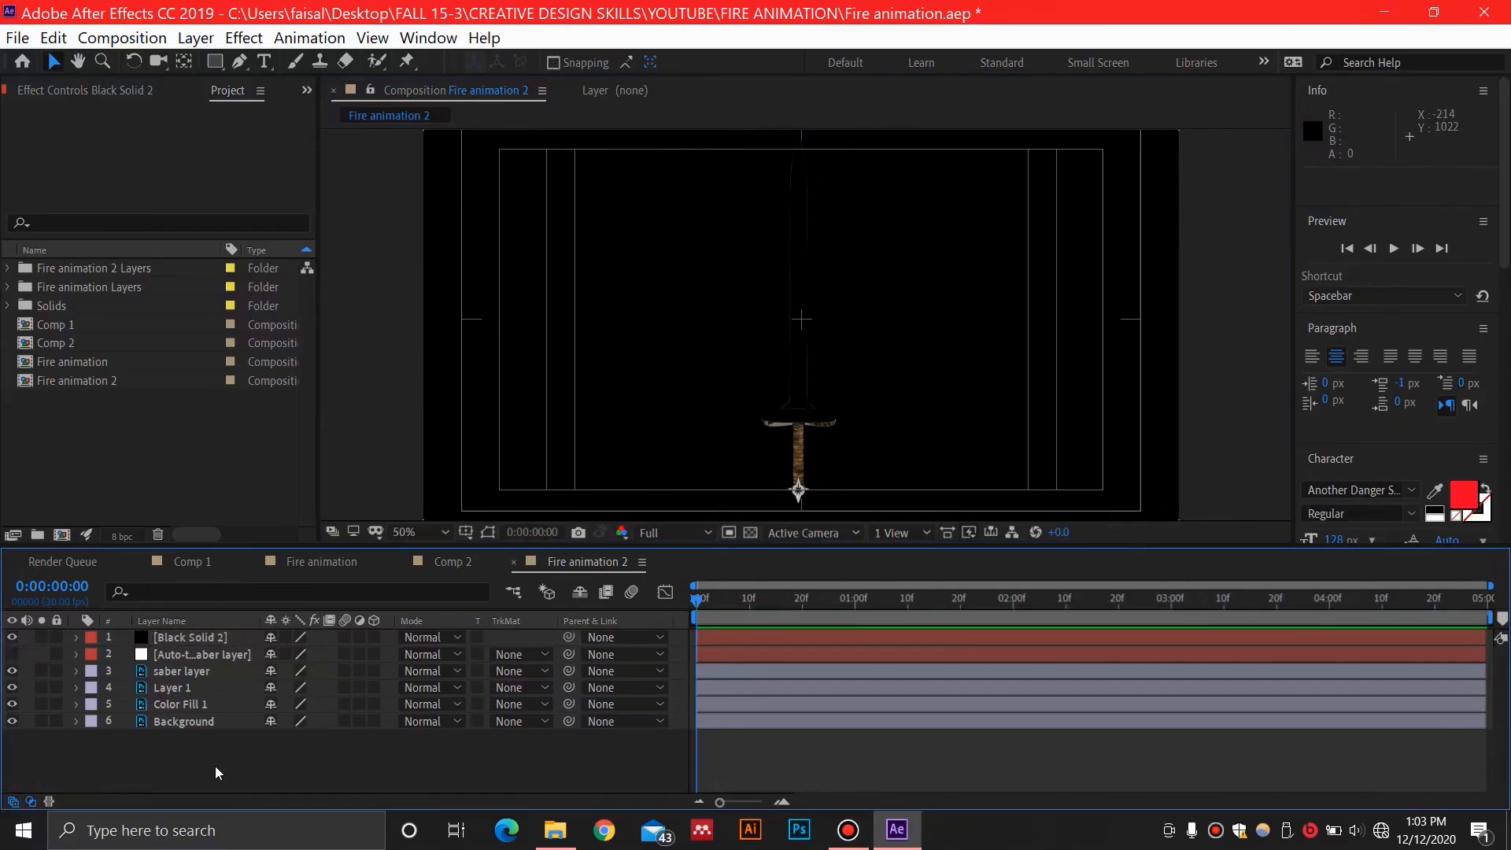
left_click(13, 673)
Step: Search the effects for saber and apply the Video Copilot Saber effect to the black solid
scroll(1506, 410, "down", 10)
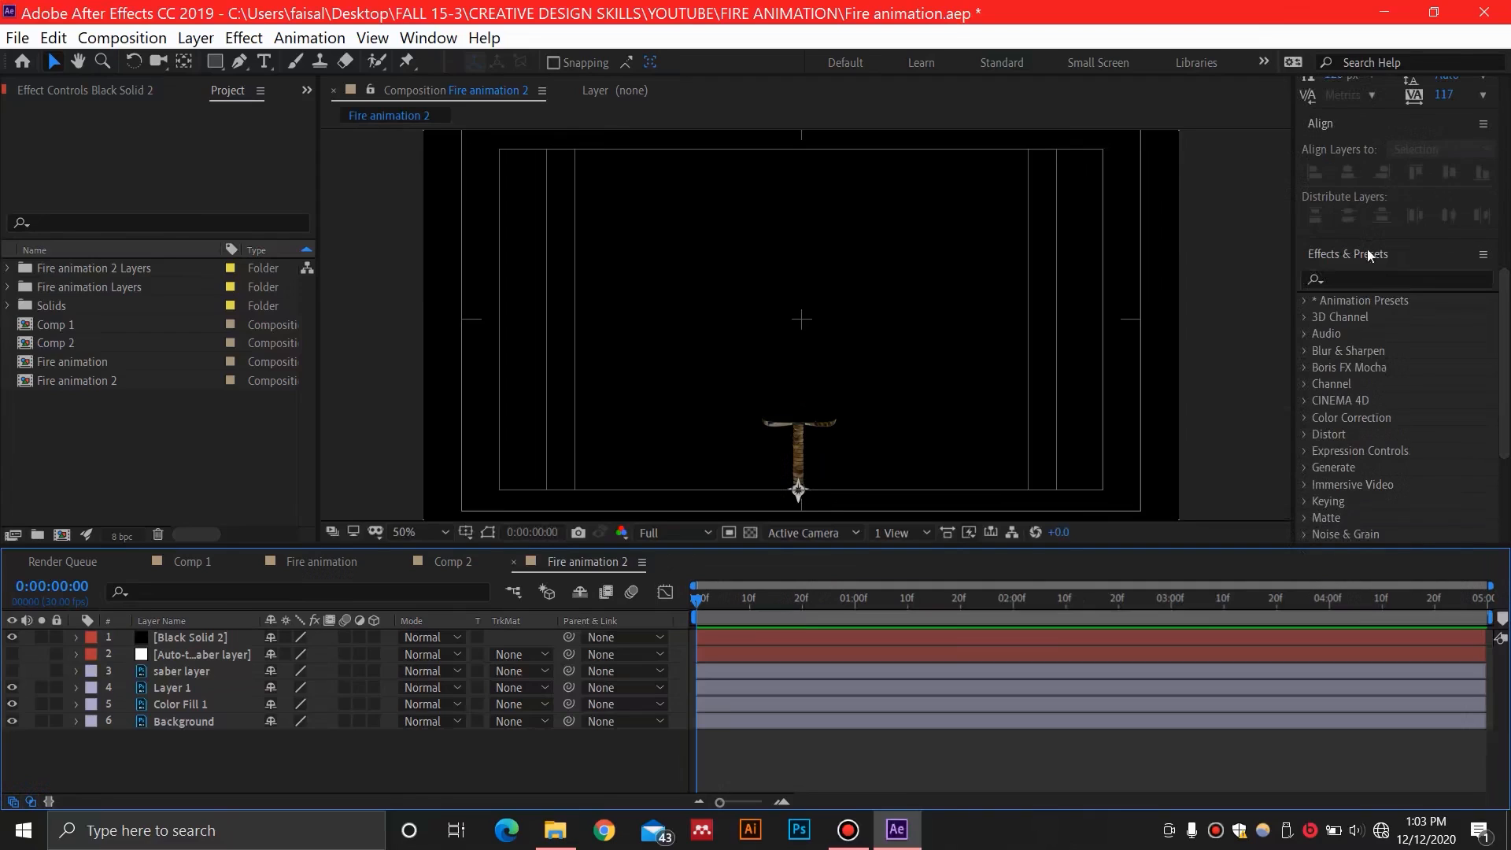
left_click(1377, 279)
type("saber")
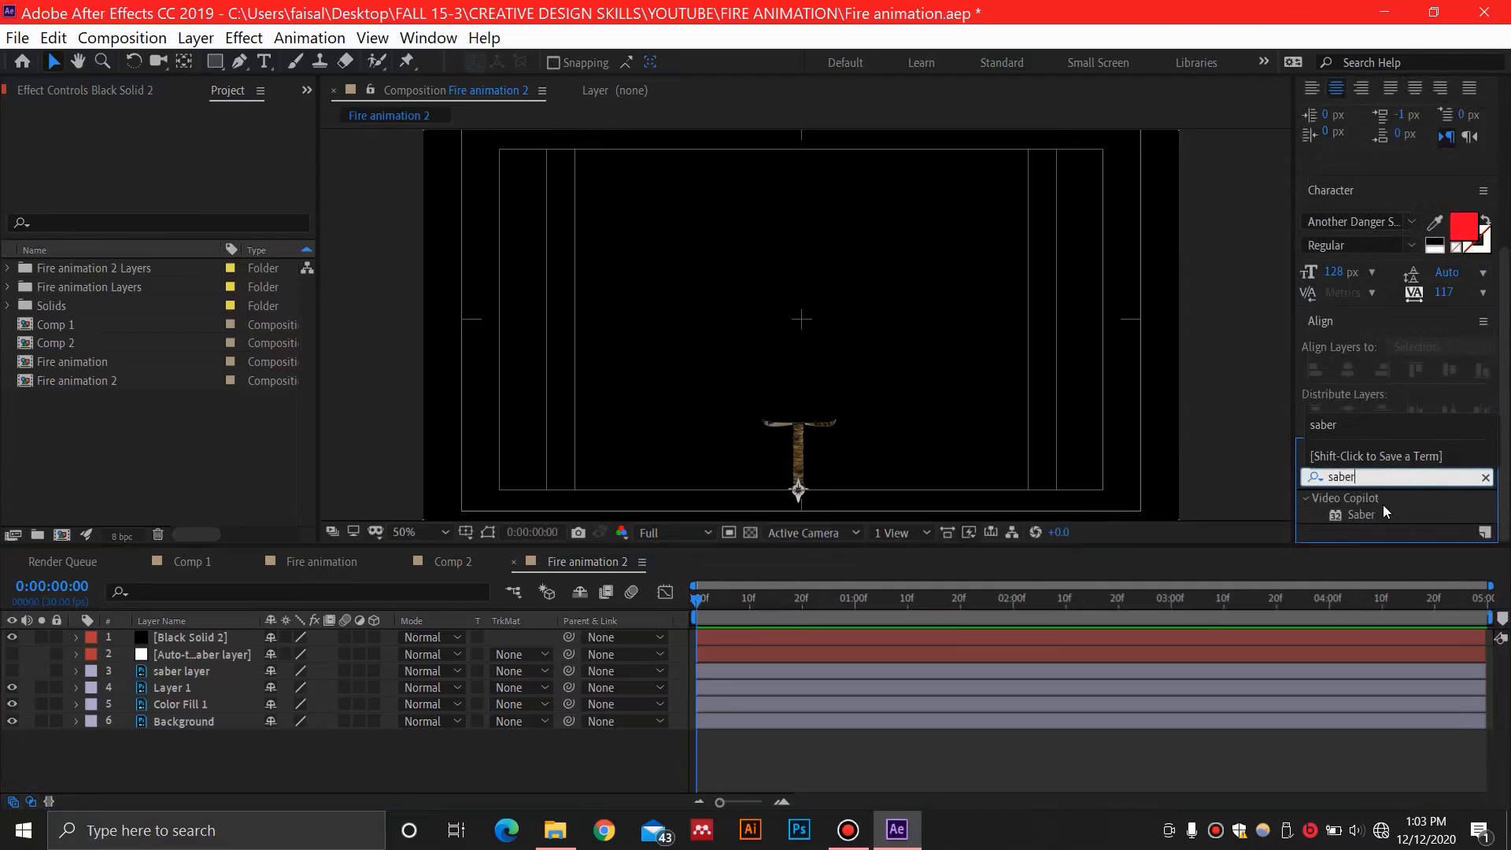
left_click_drag(1374, 514, 197, 638)
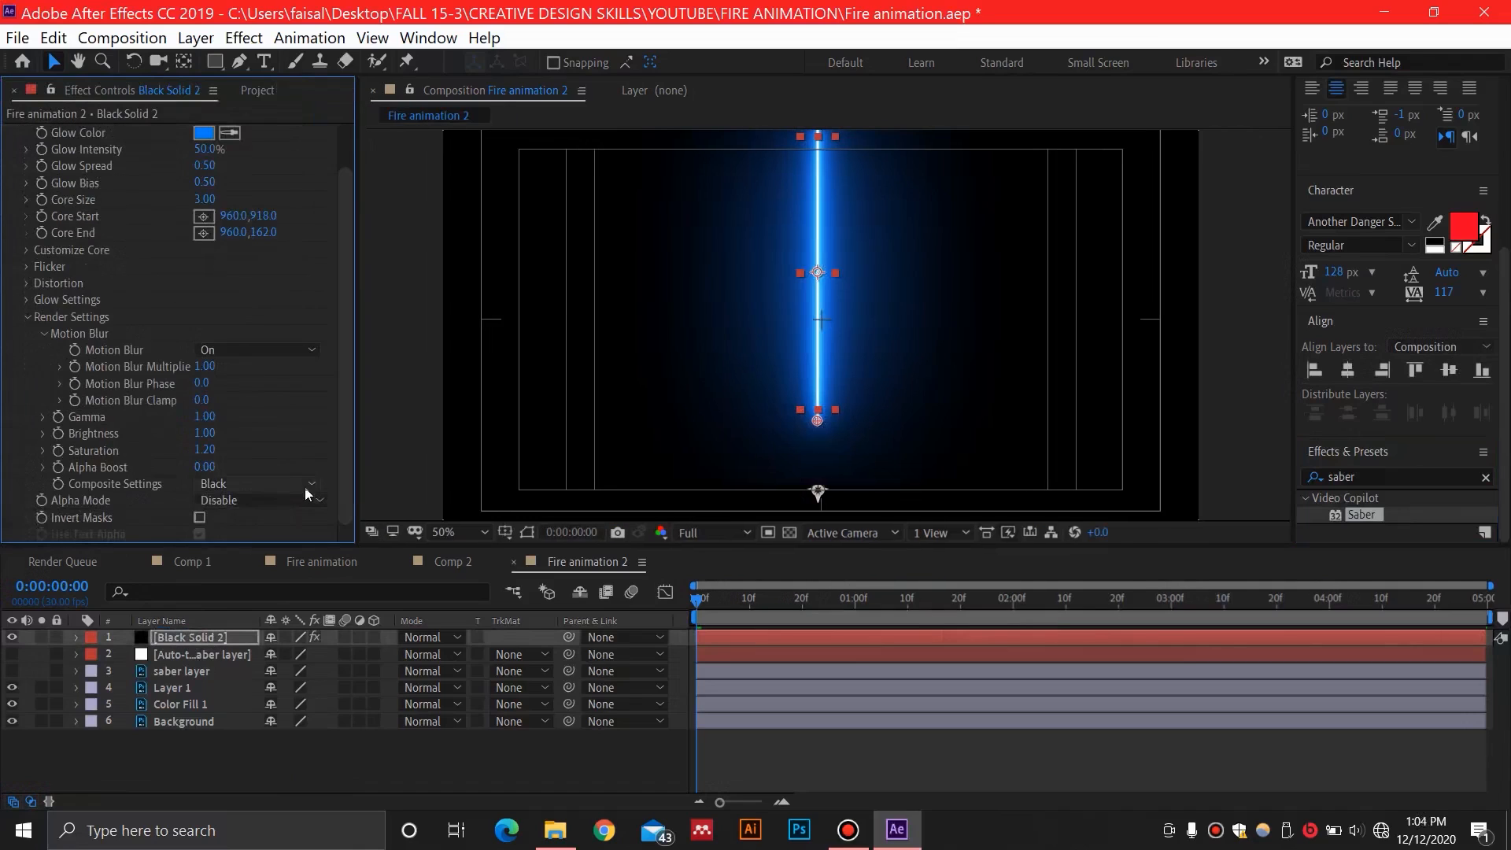
Step: Set the Saber effect's Composite Settings to Transparent and its Core Type to Layer Masks
left_click(306, 484)
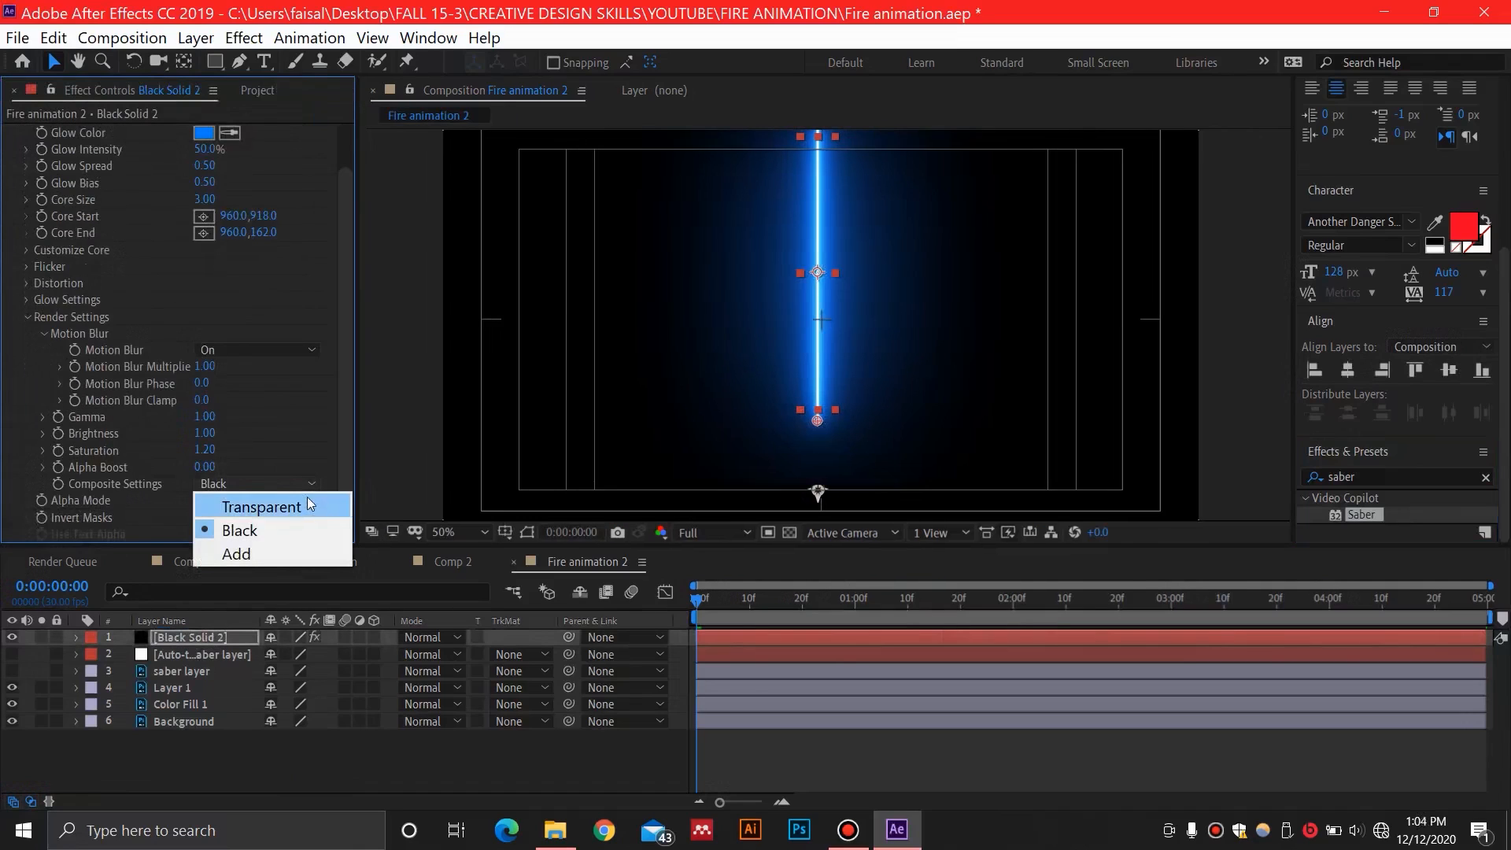
left_click(308, 501)
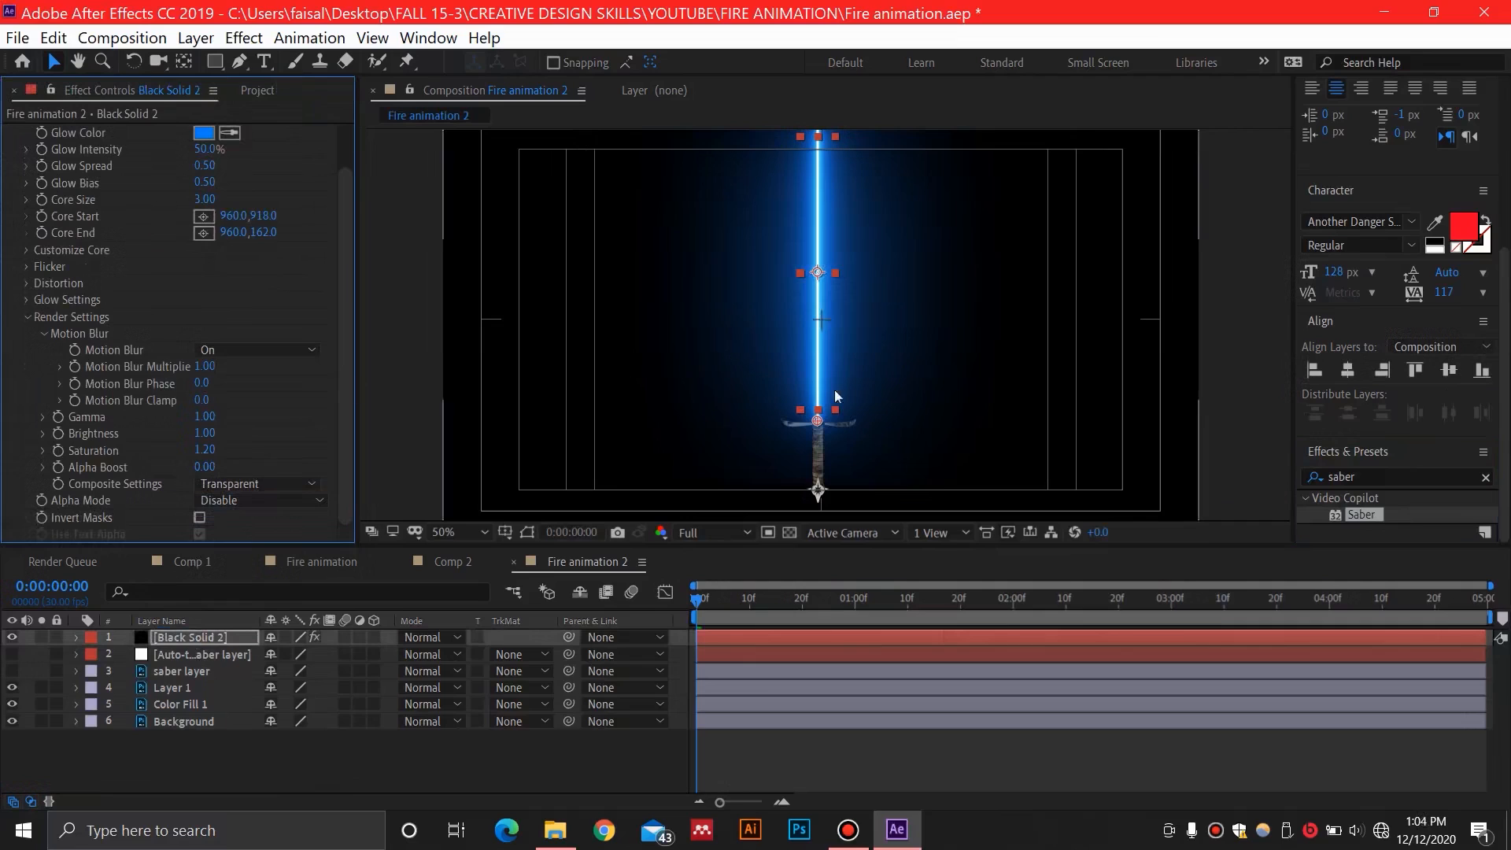
left_click(25, 249)
left_click(296, 268)
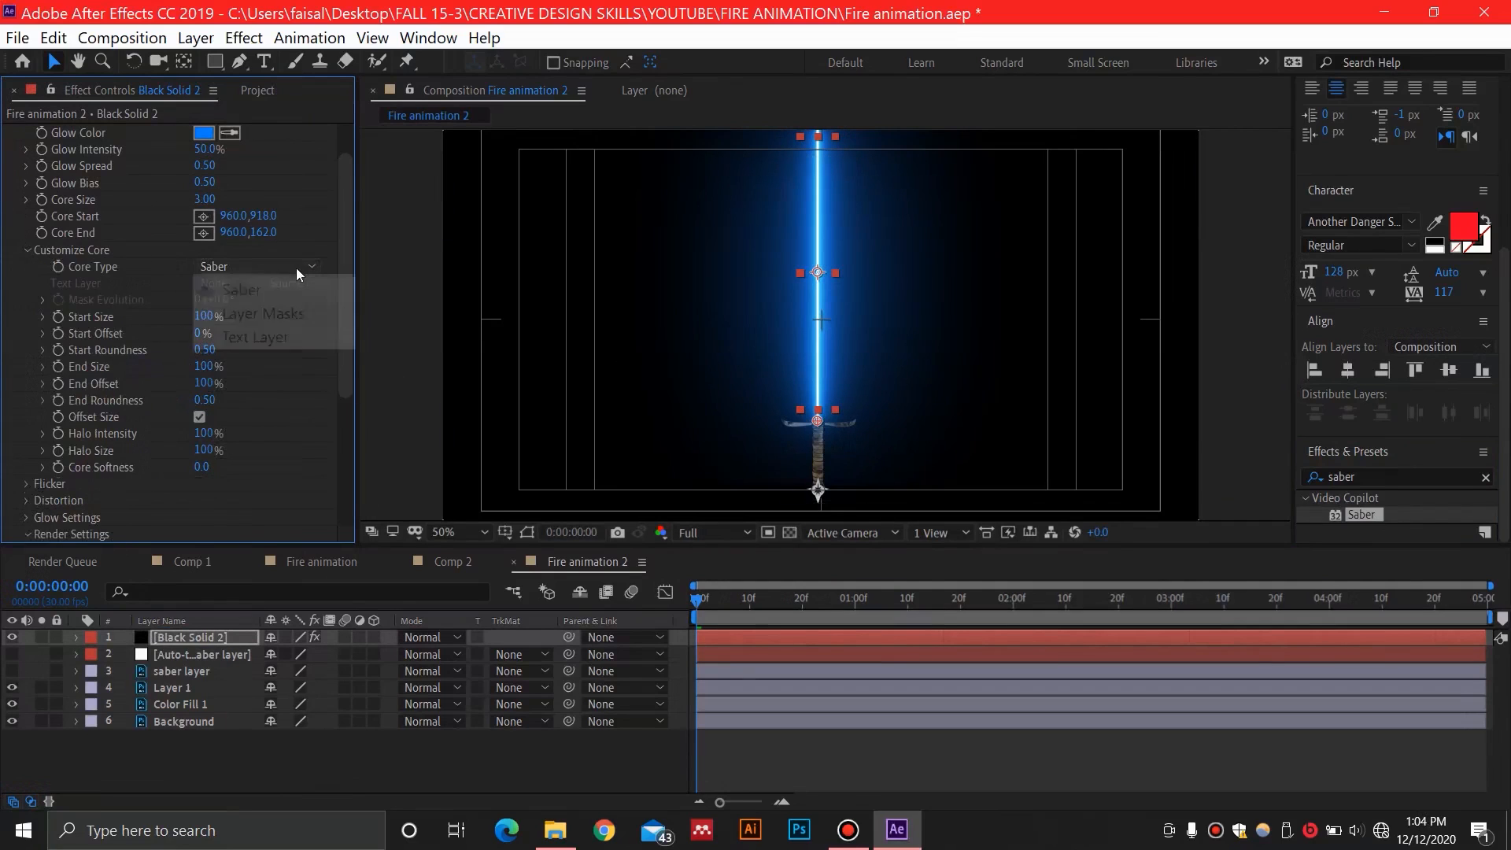
left_click(314, 315)
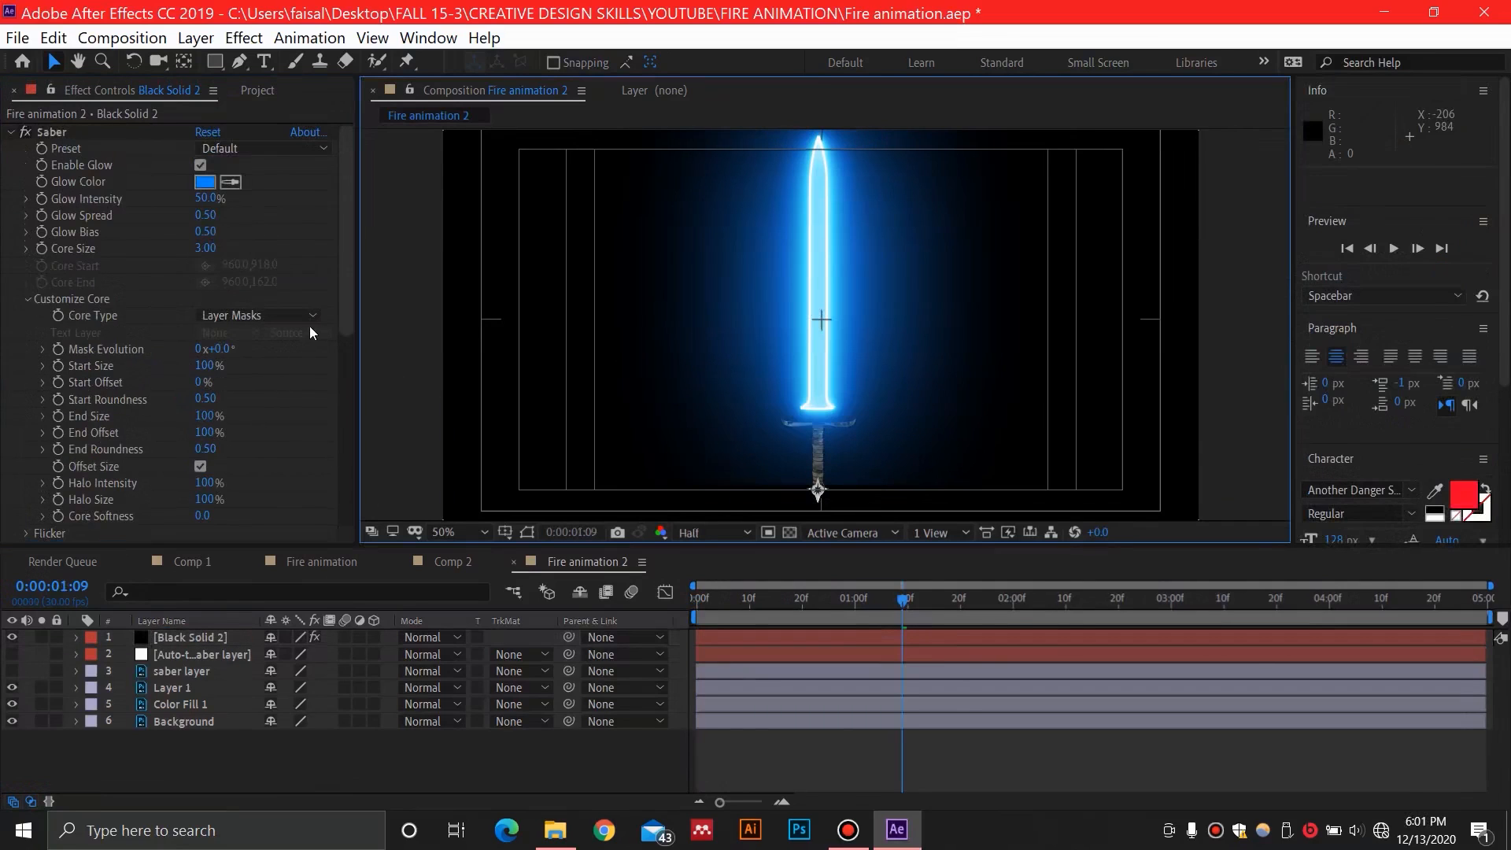
Step: Hide and show the black solid to check the blade glow, and set the Saber preset to Fire
left_click(817, 412)
left_click(12, 638)
left_click(12, 637)
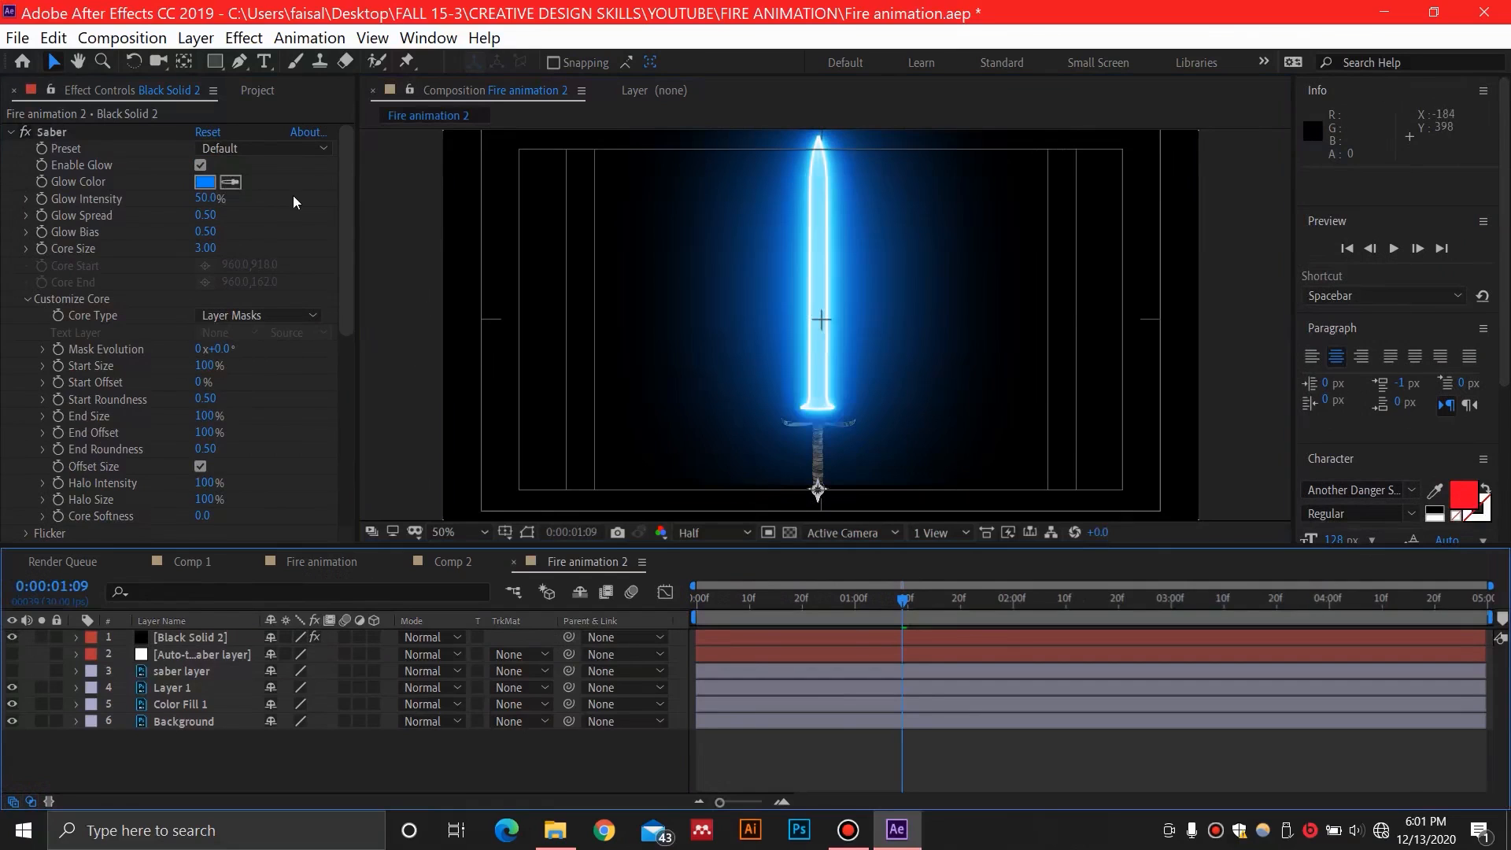
left_click(239, 148)
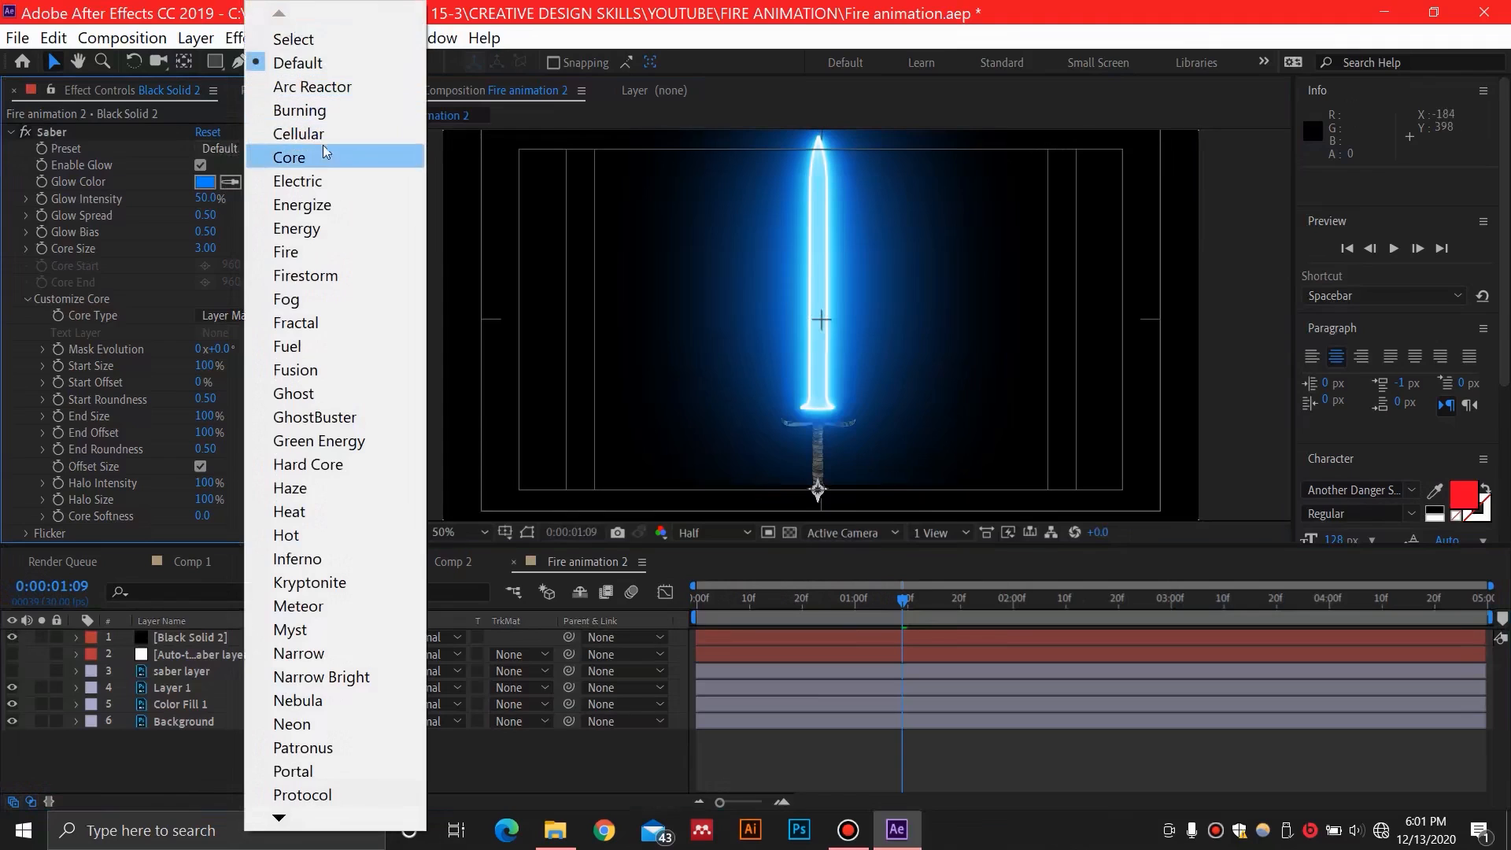
left_click(366, 252)
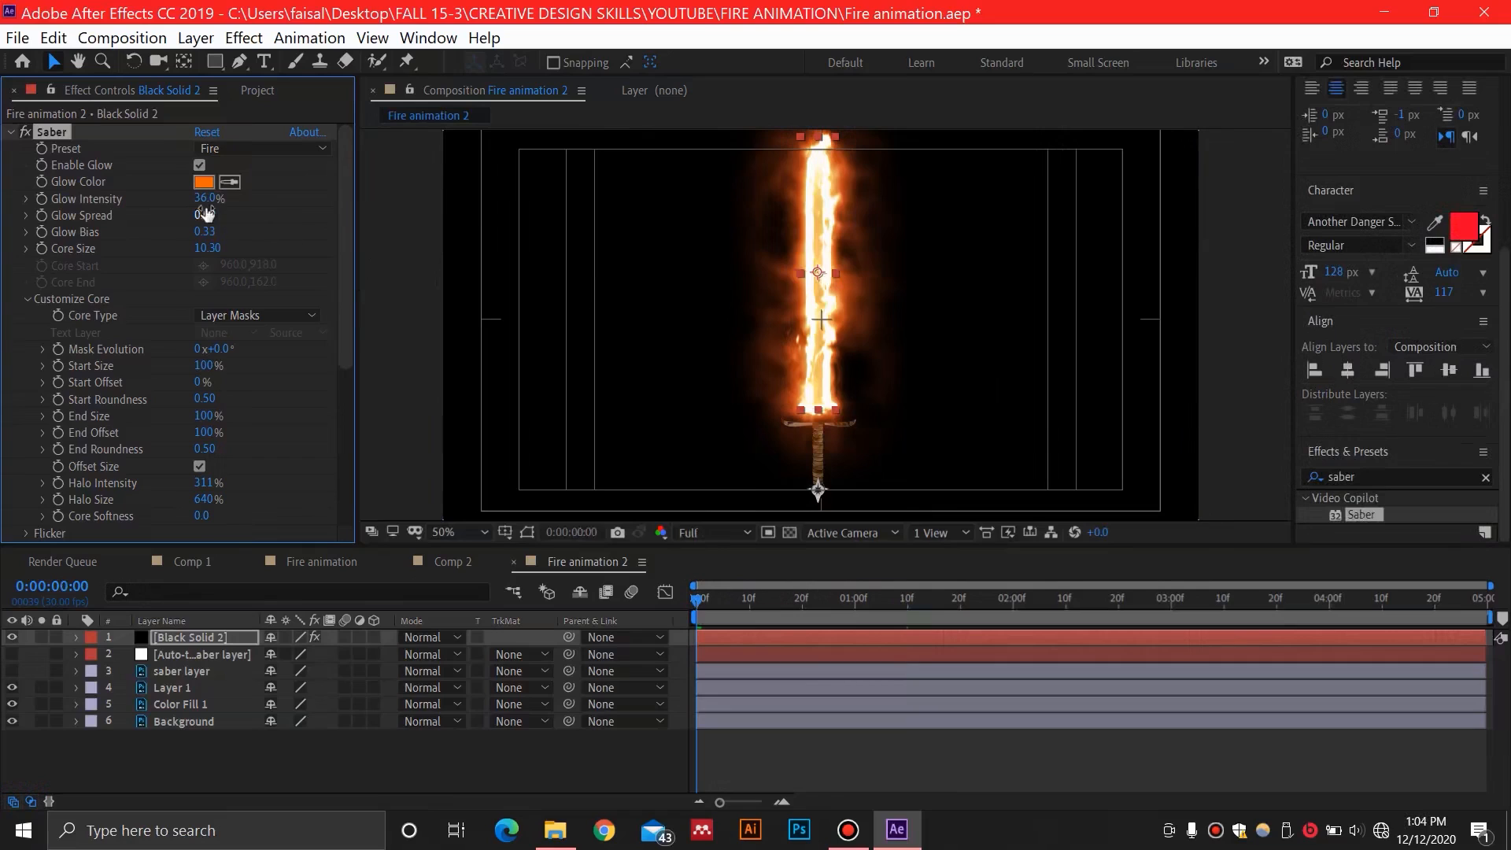
Step: Try a Saber Glow Intensity of about 104%, undo it, and raise the Core Size to 14.20
left_click_drag(204, 202, 270, 200)
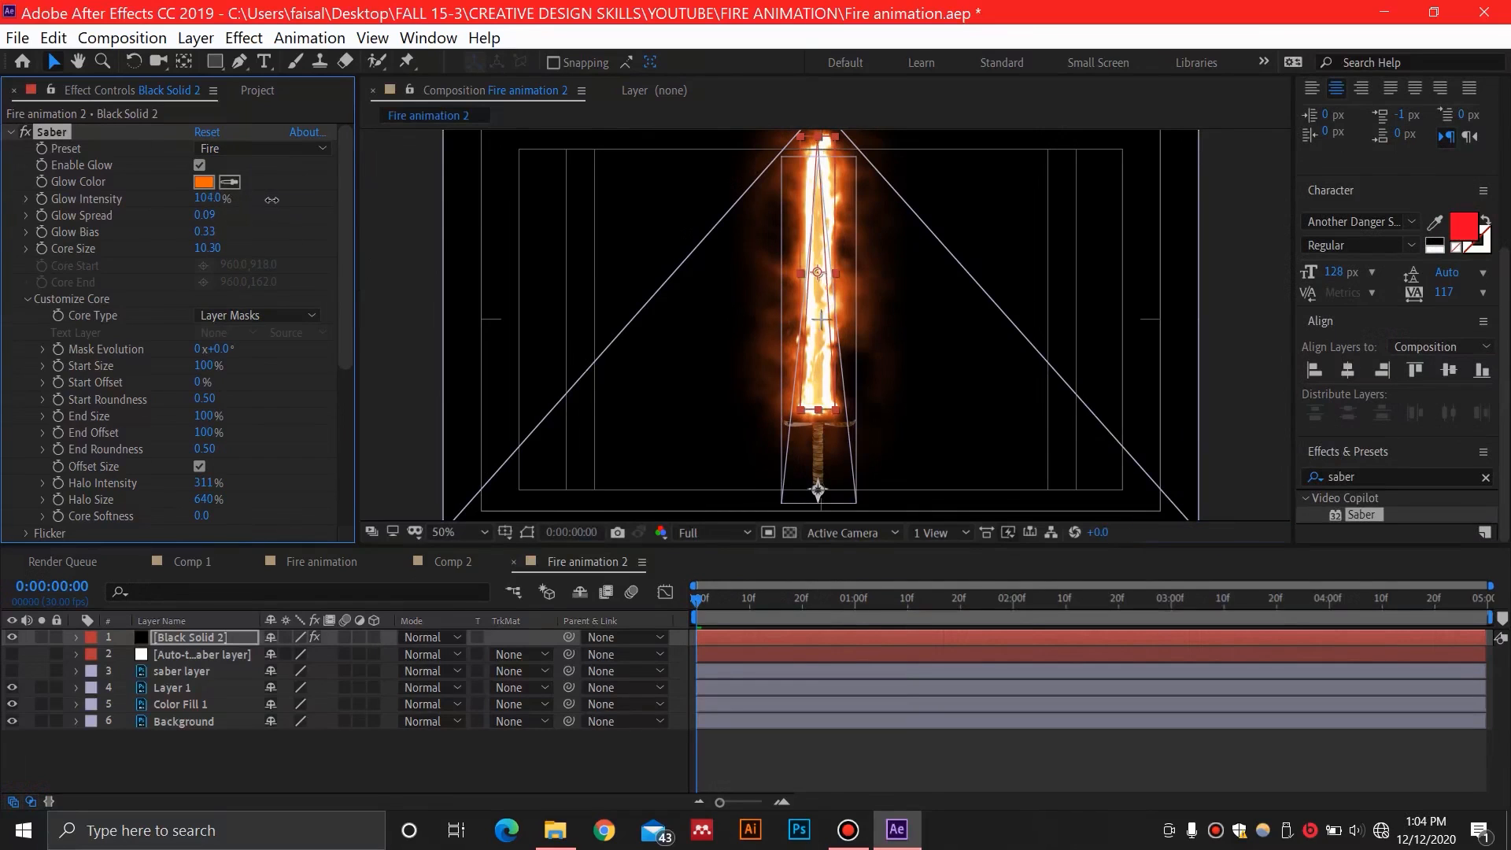
key("ctrl+z")
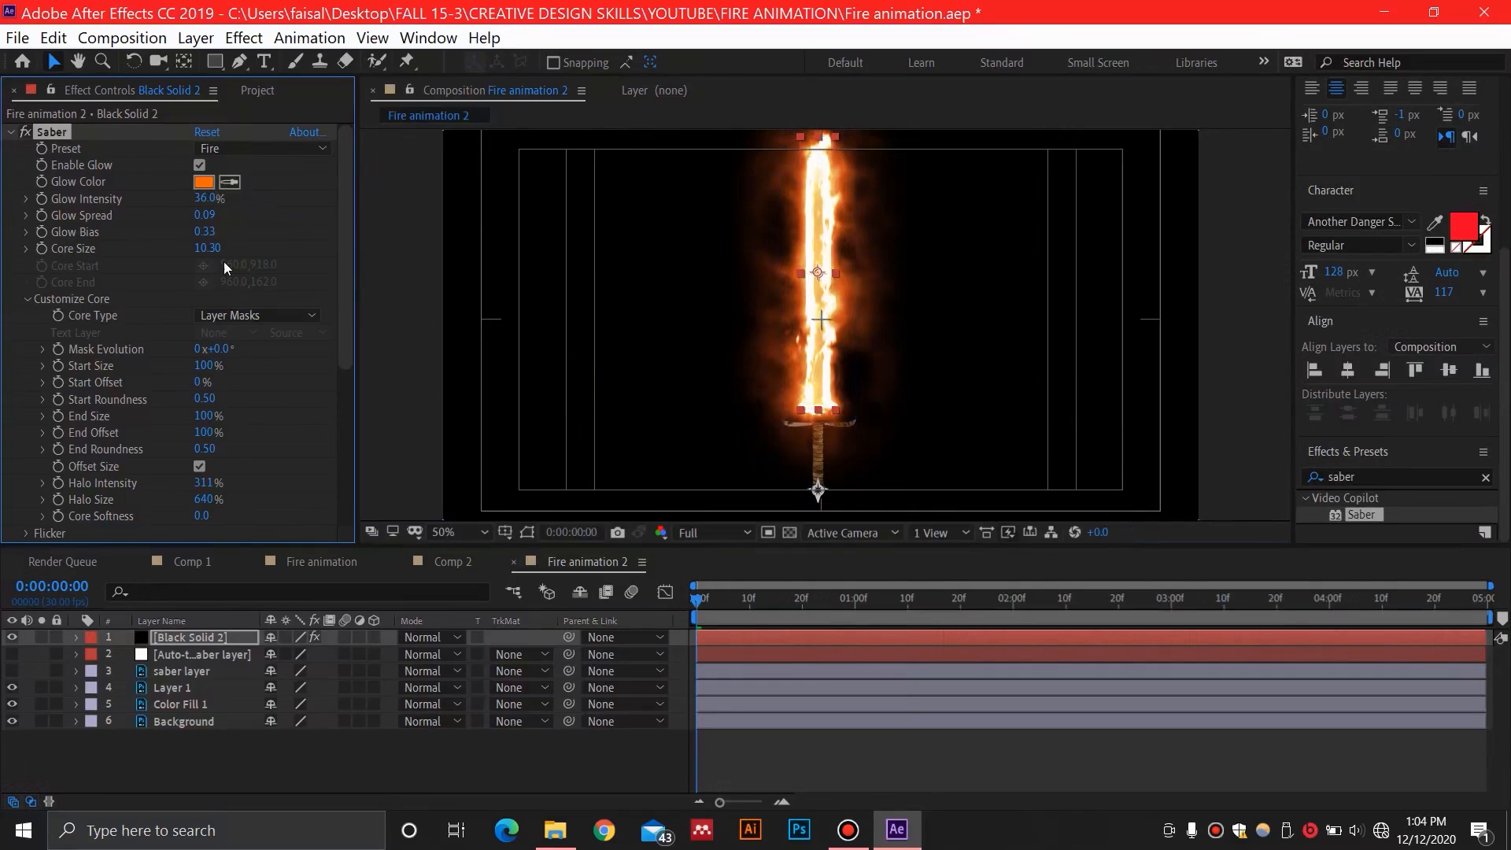
left_click_drag(217, 247, 239, 248)
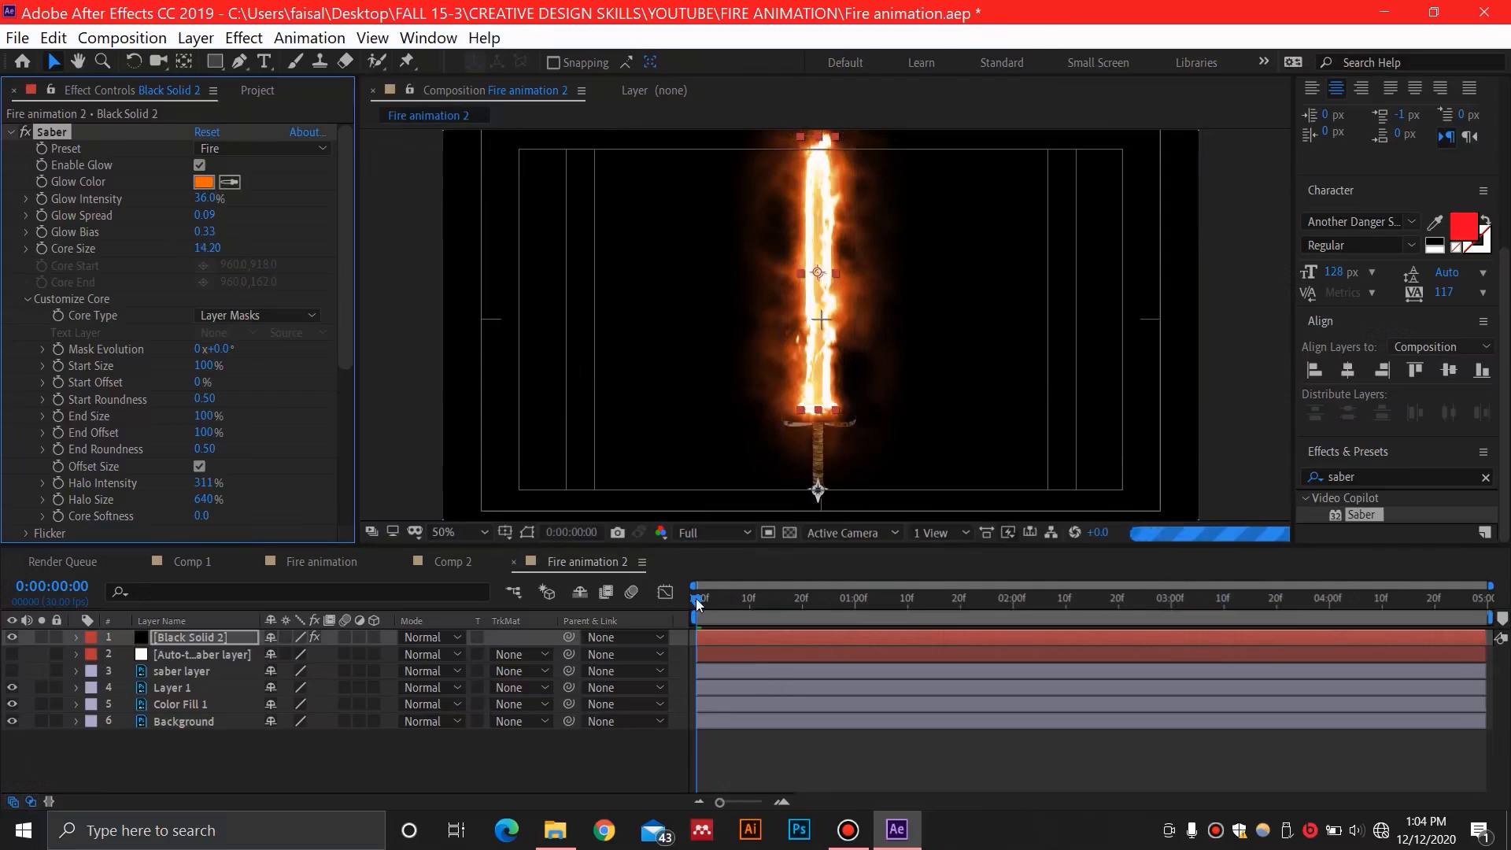
Step: Set the composition's preview resolution to Quarter and play back the fire animation
key("space")
left_click(711, 536)
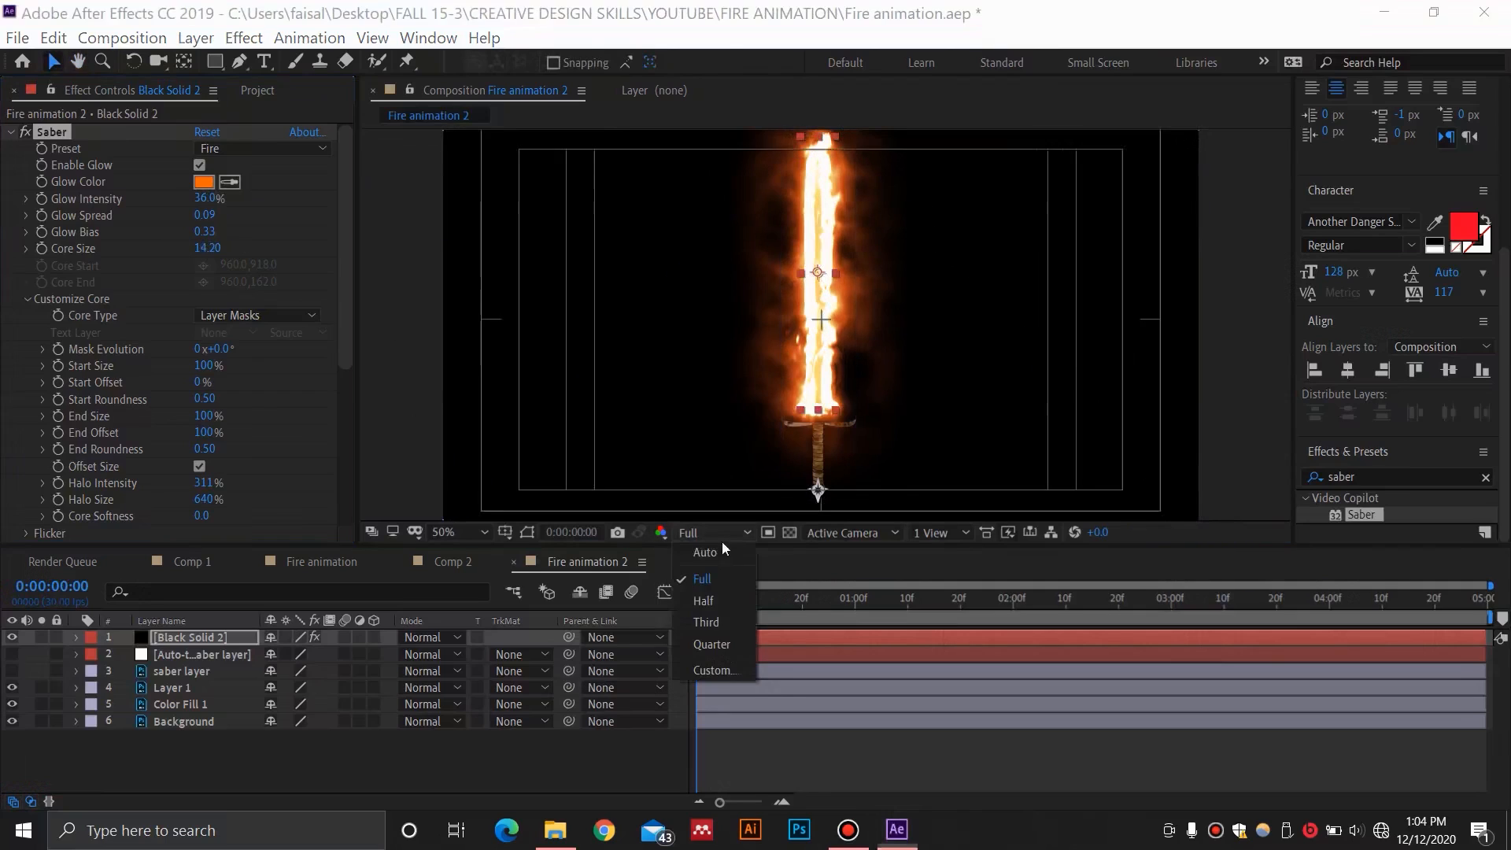
left_click(735, 641)
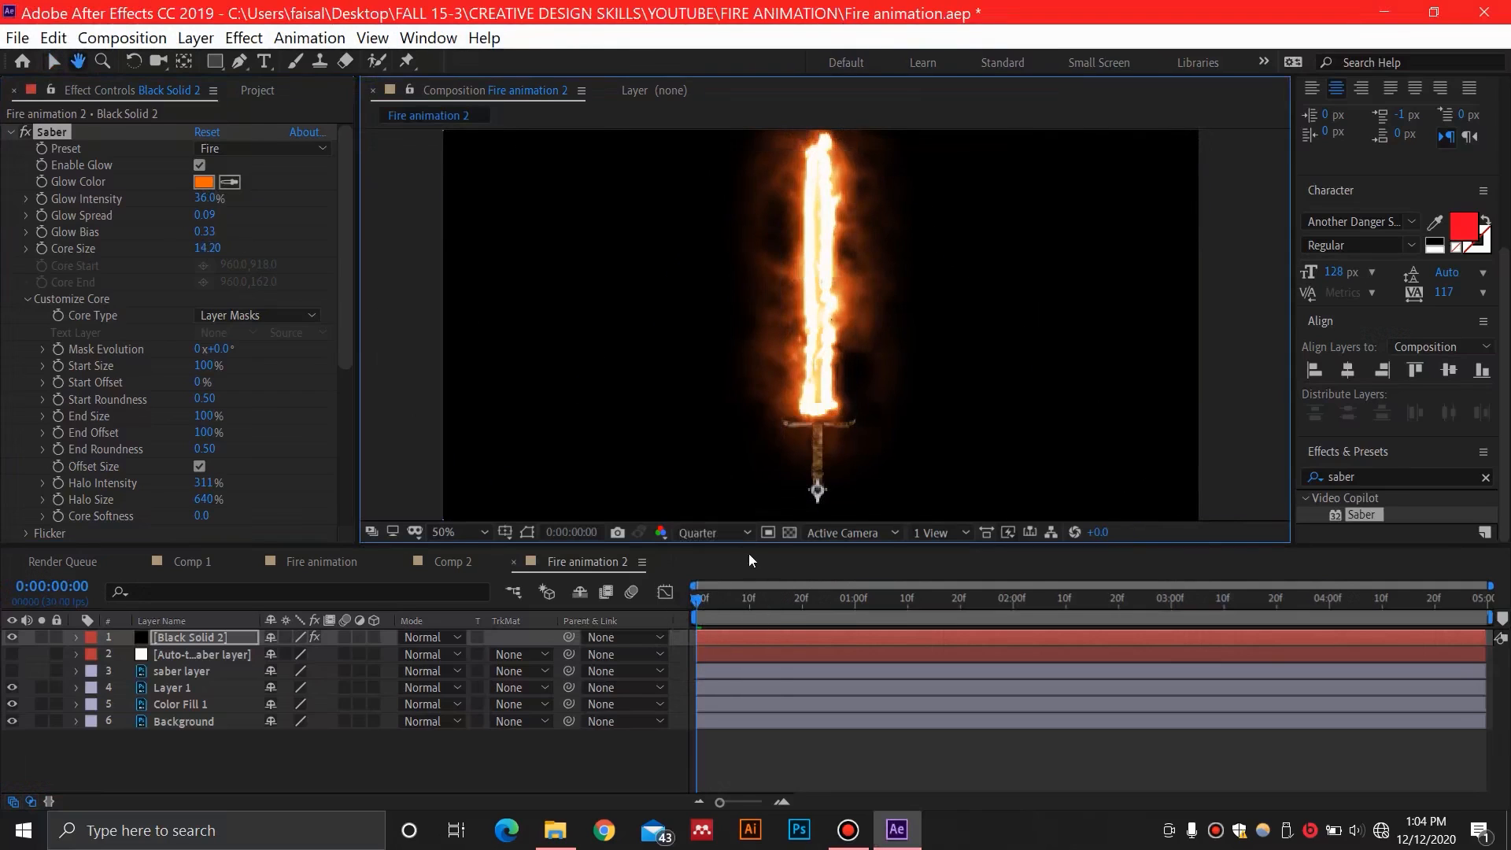
key("space")
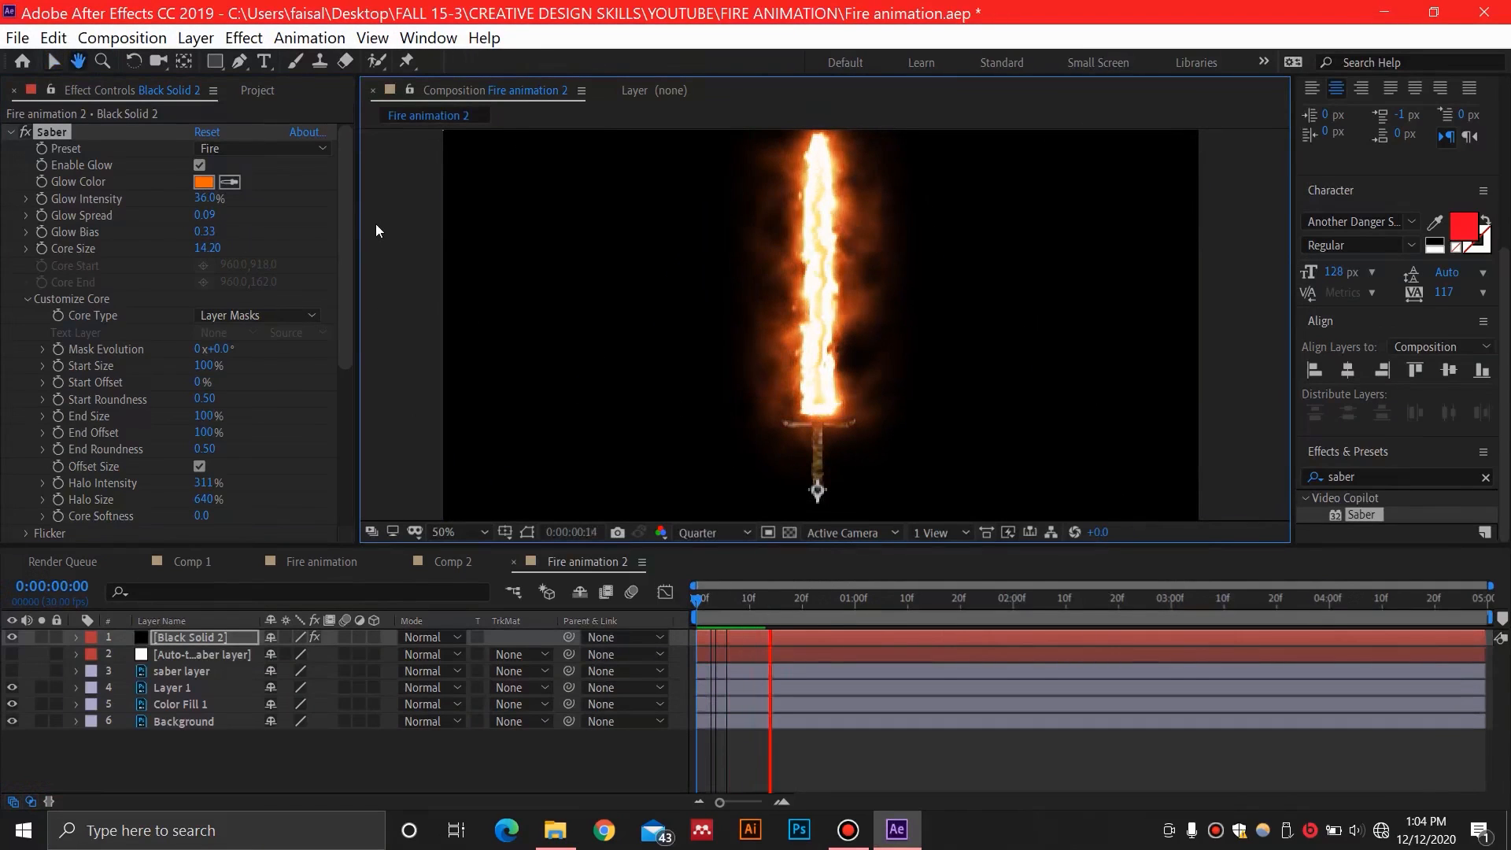
Step: Return the Saber Core Size to 10.30 and try adjusting the Glow Spread
left_click(209, 248)
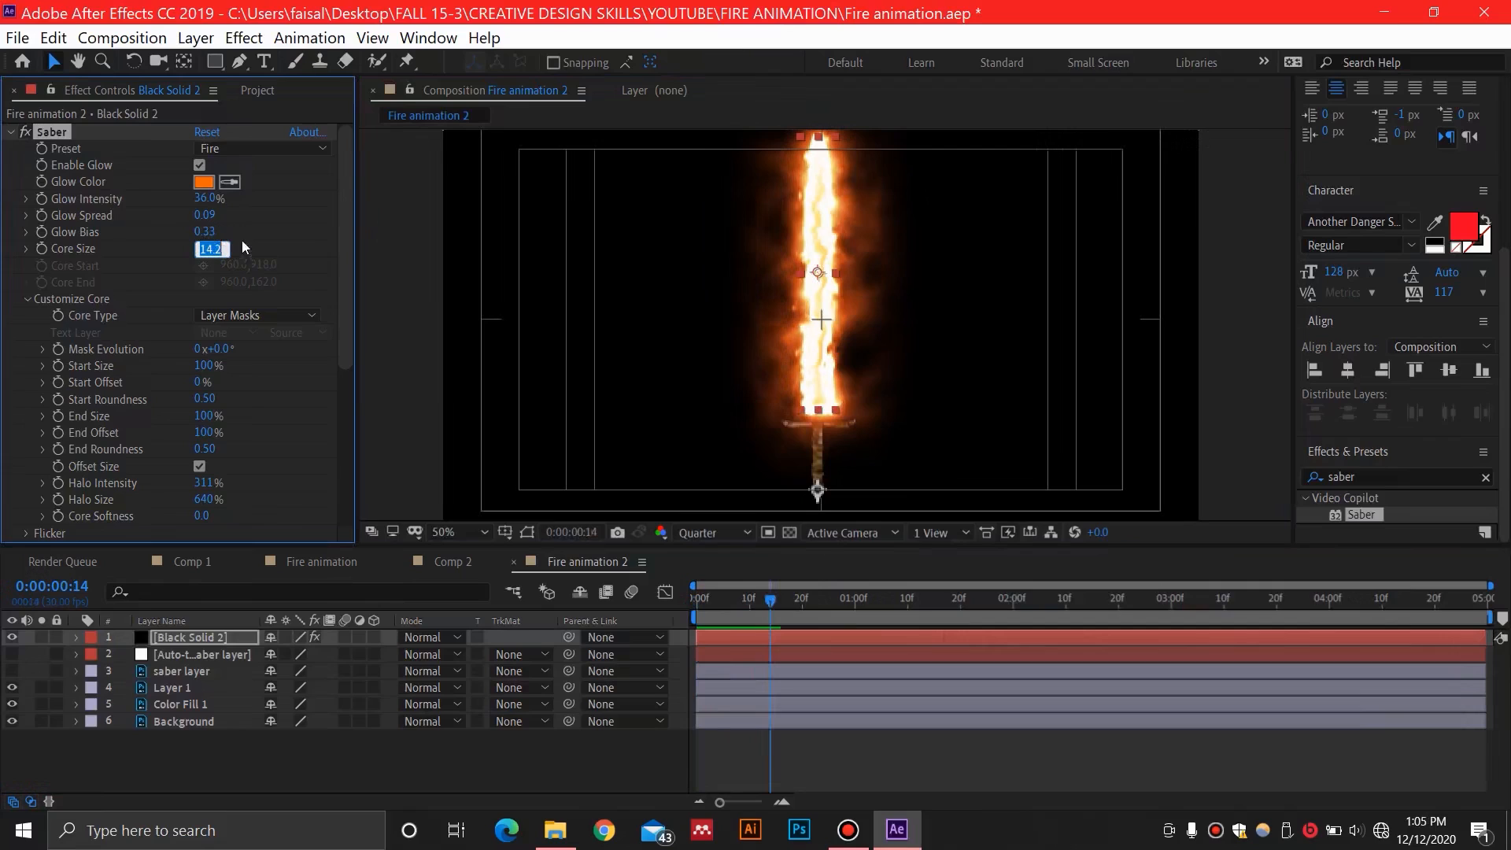
left_click(252, 250)
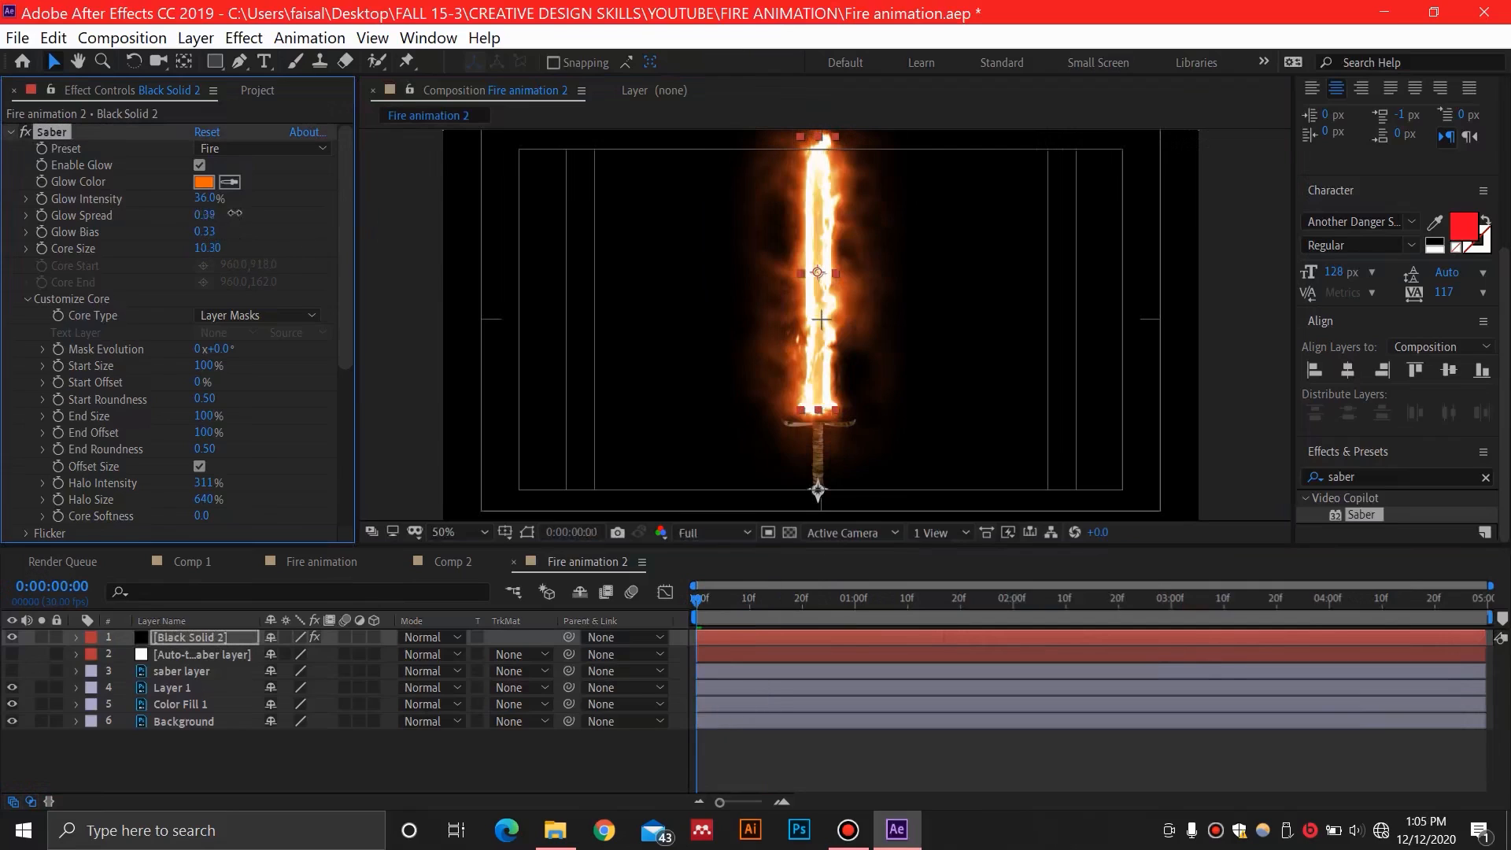
left_click_drag(235, 212, 206, 212)
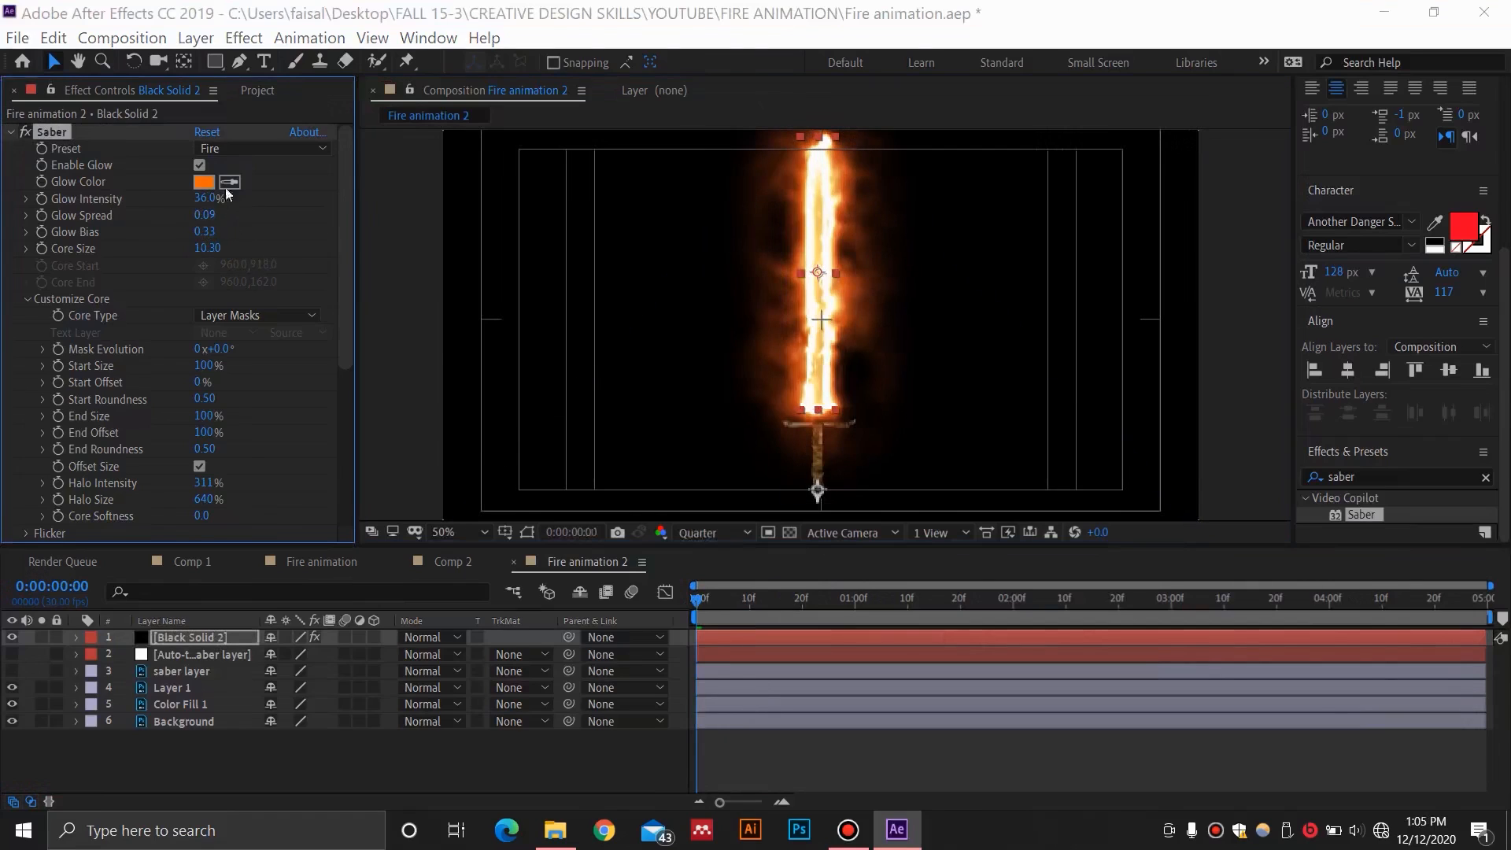
Step: Try a red FF0000 Glow Color on the Saber effect, undo it, and preview the burning sword animation
left_click(204, 182)
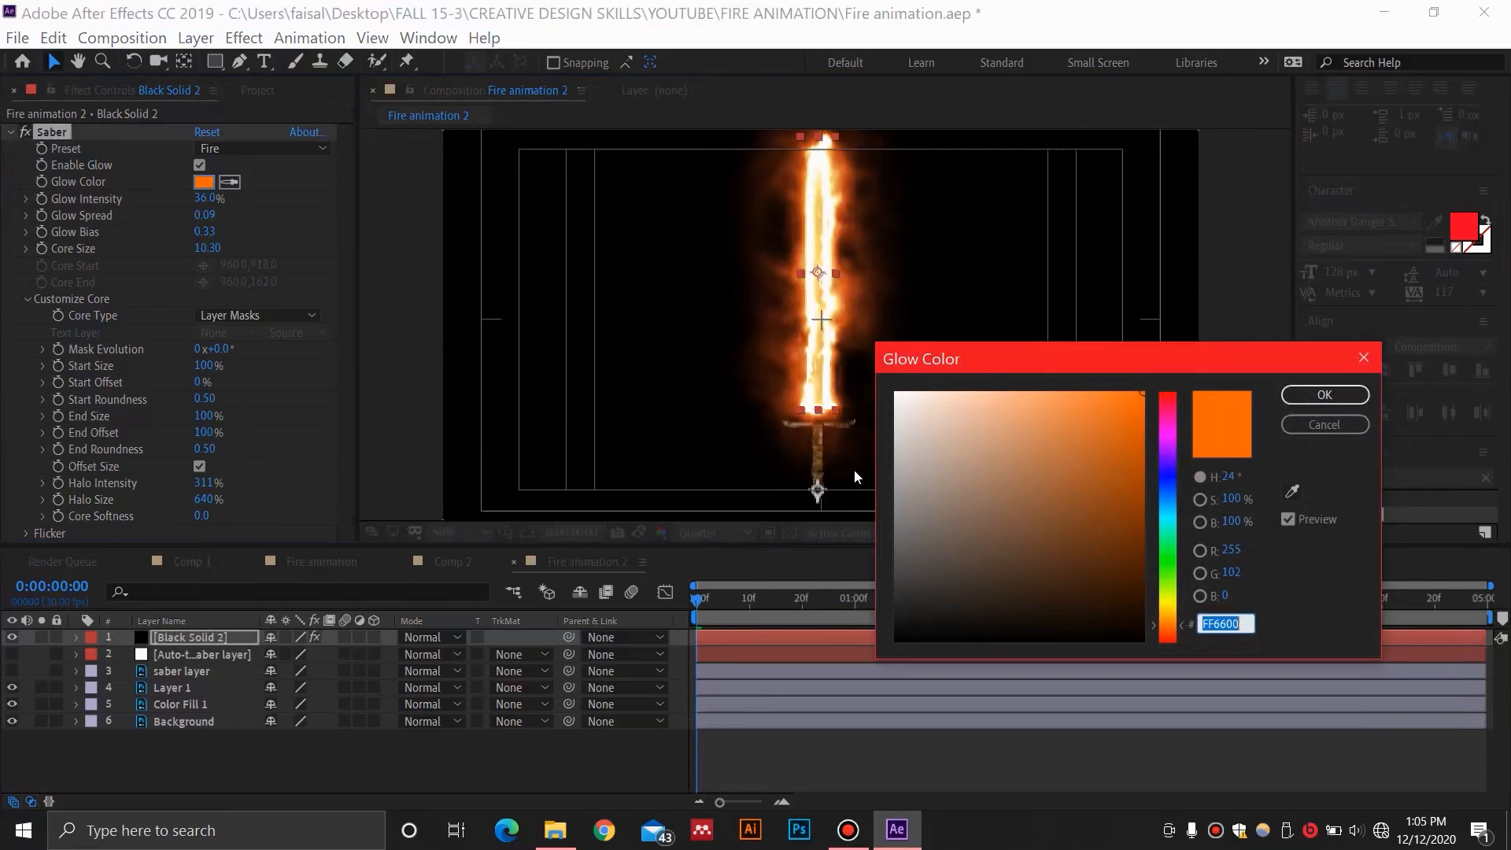
left_click_drag(1179, 636, 1187, 650)
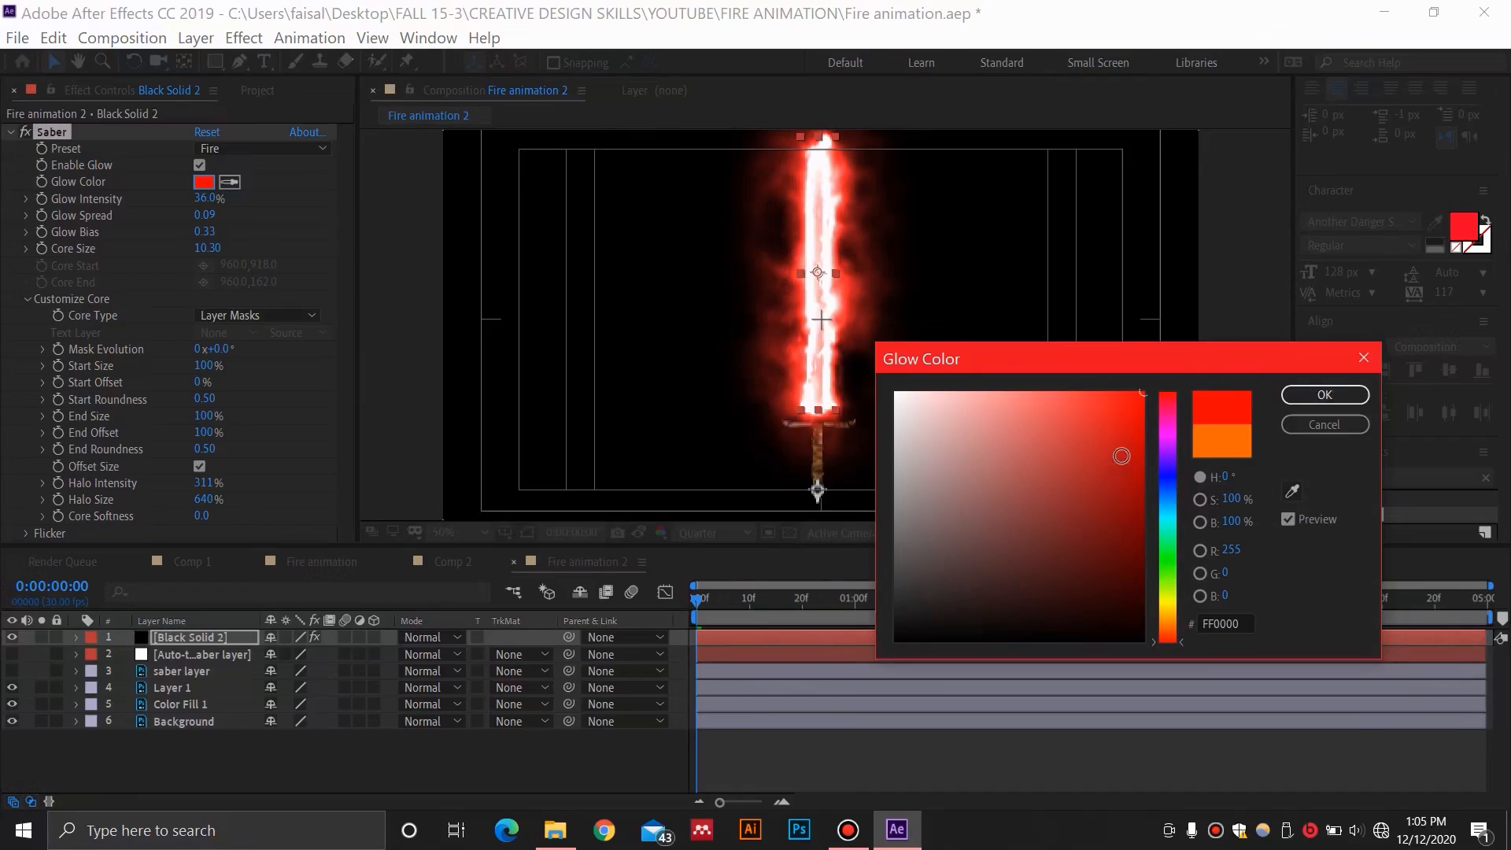
left_click(1325, 394)
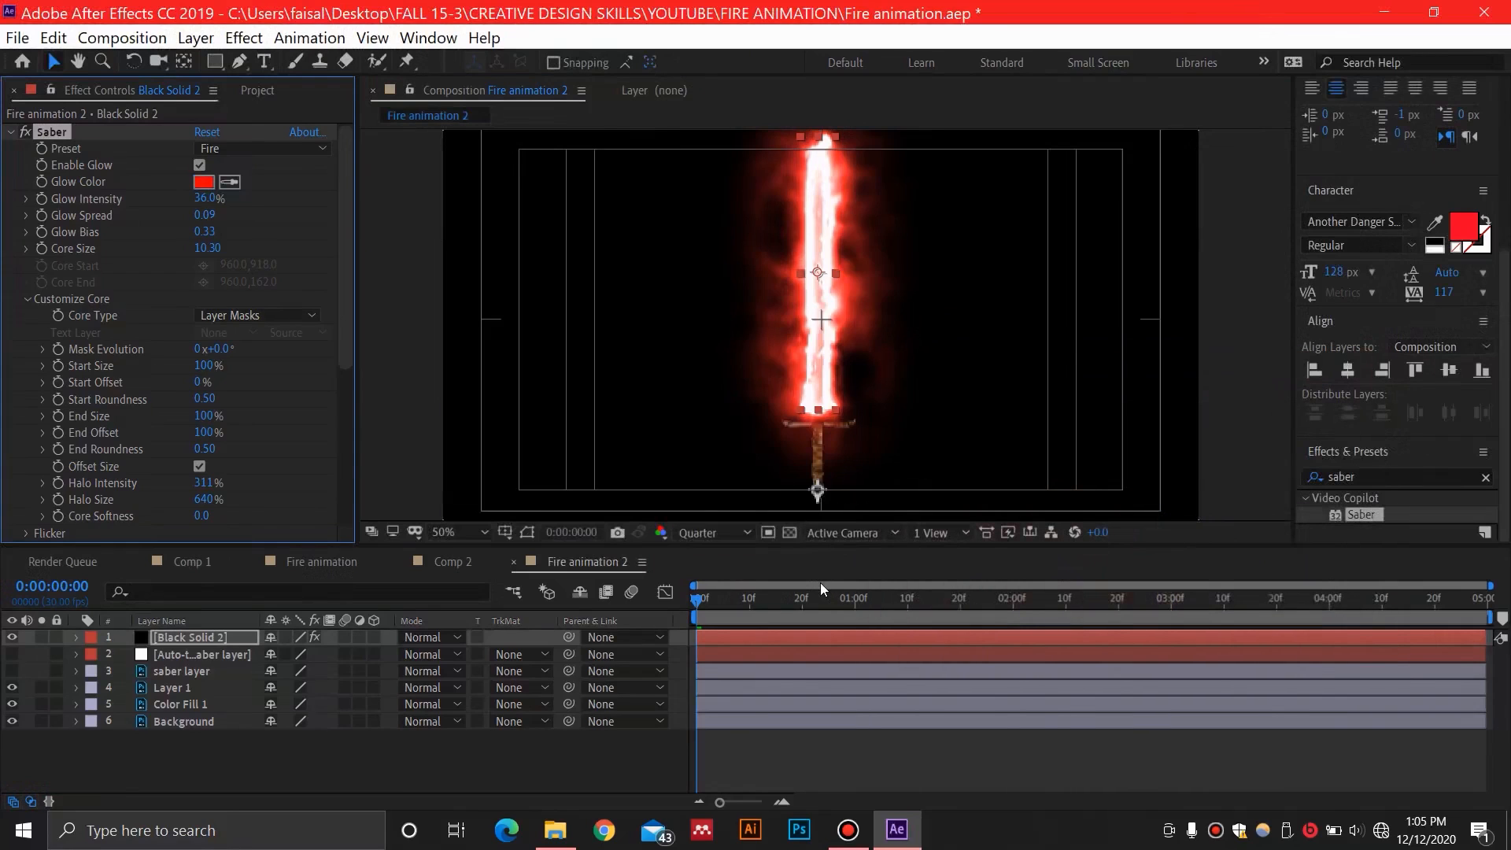
key("ctrl+z")
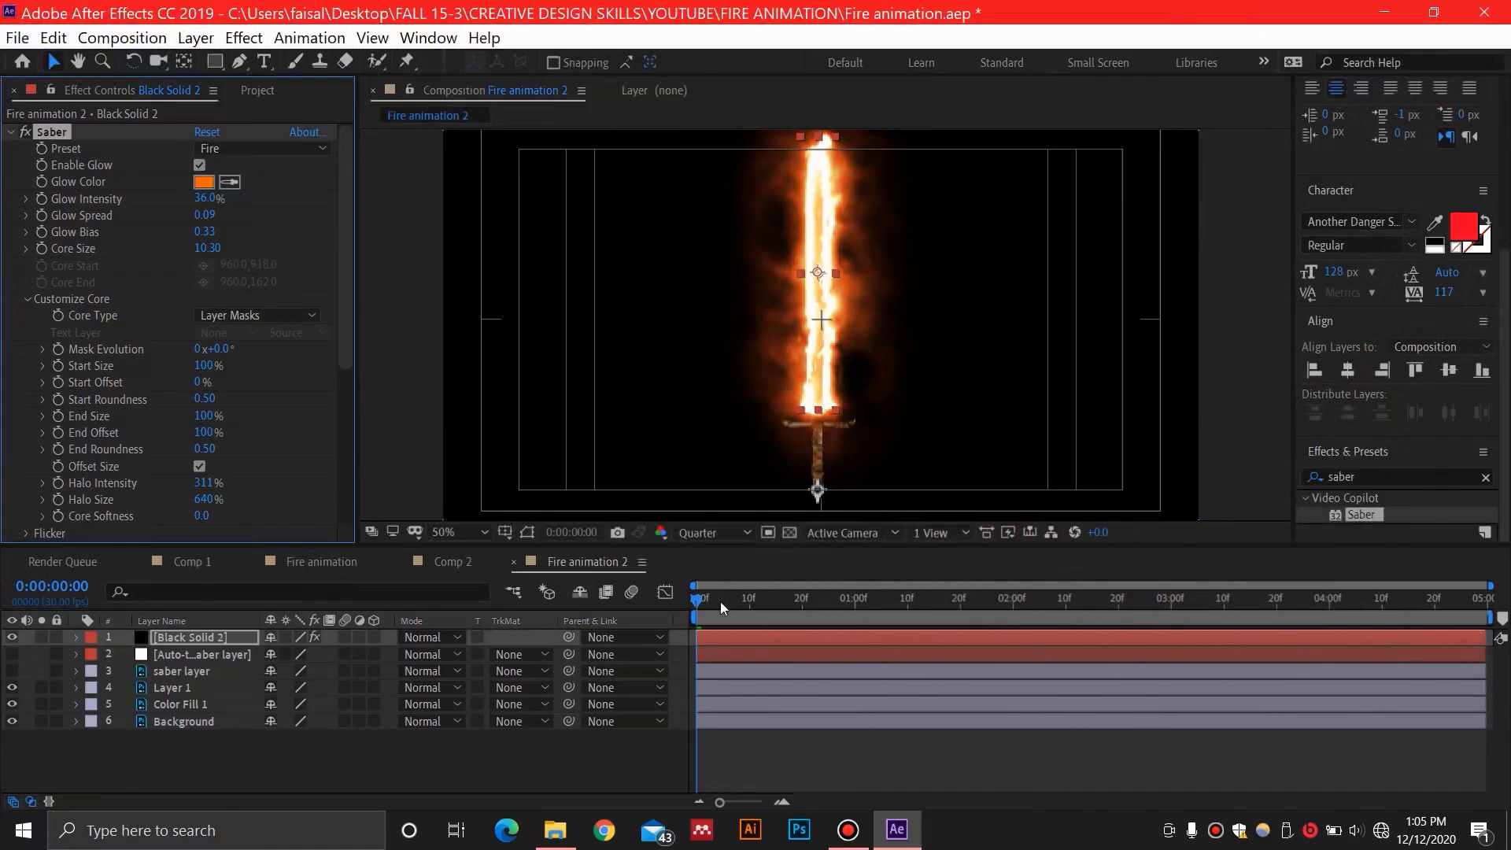
key("space")
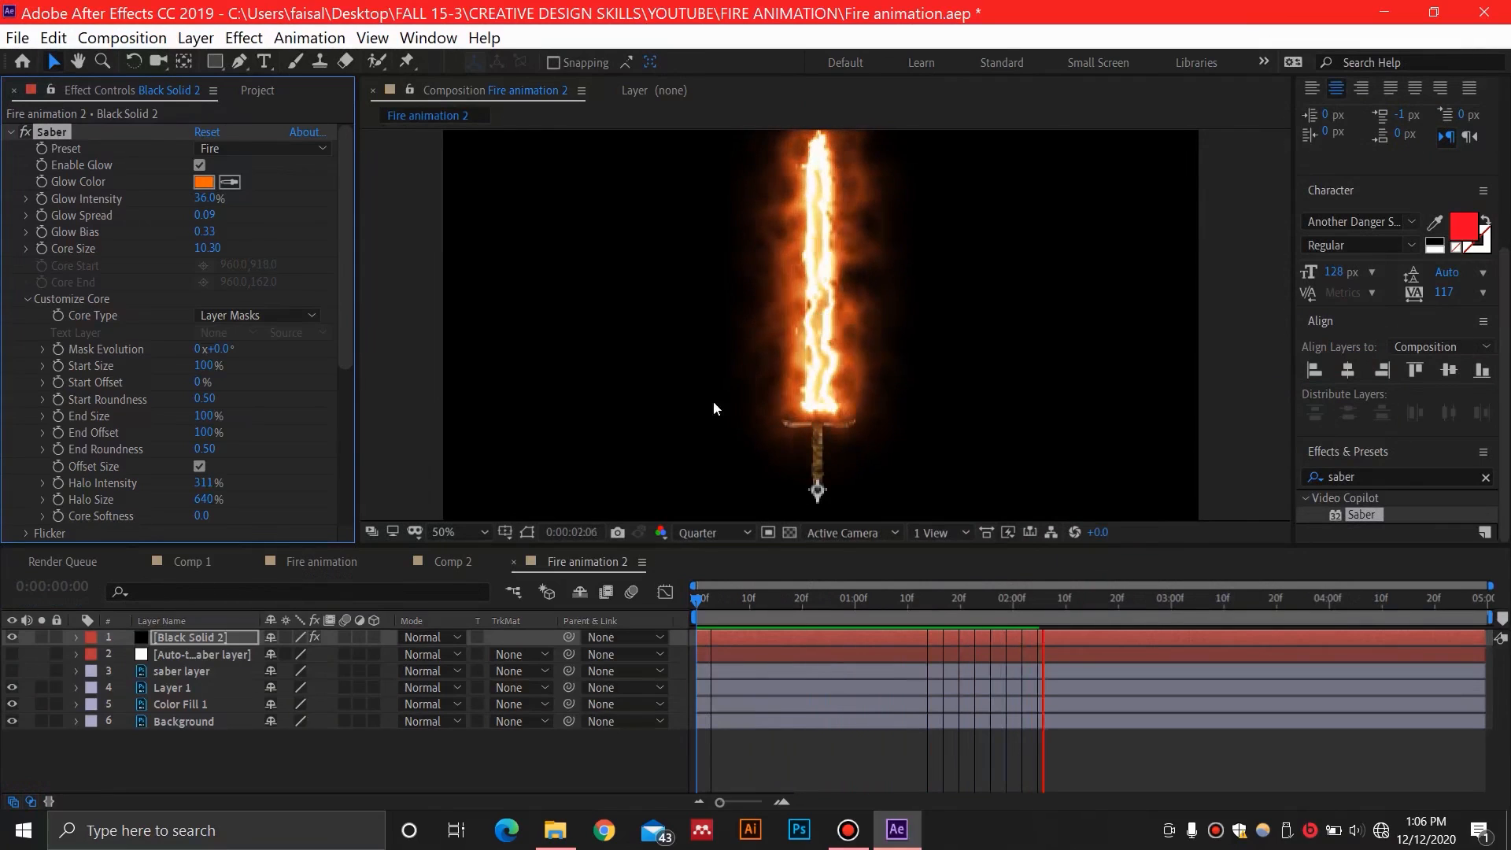
Step: Stop the preview and apply the Linear Wipe transition effect to the Black Solid 2 layer
key("space")
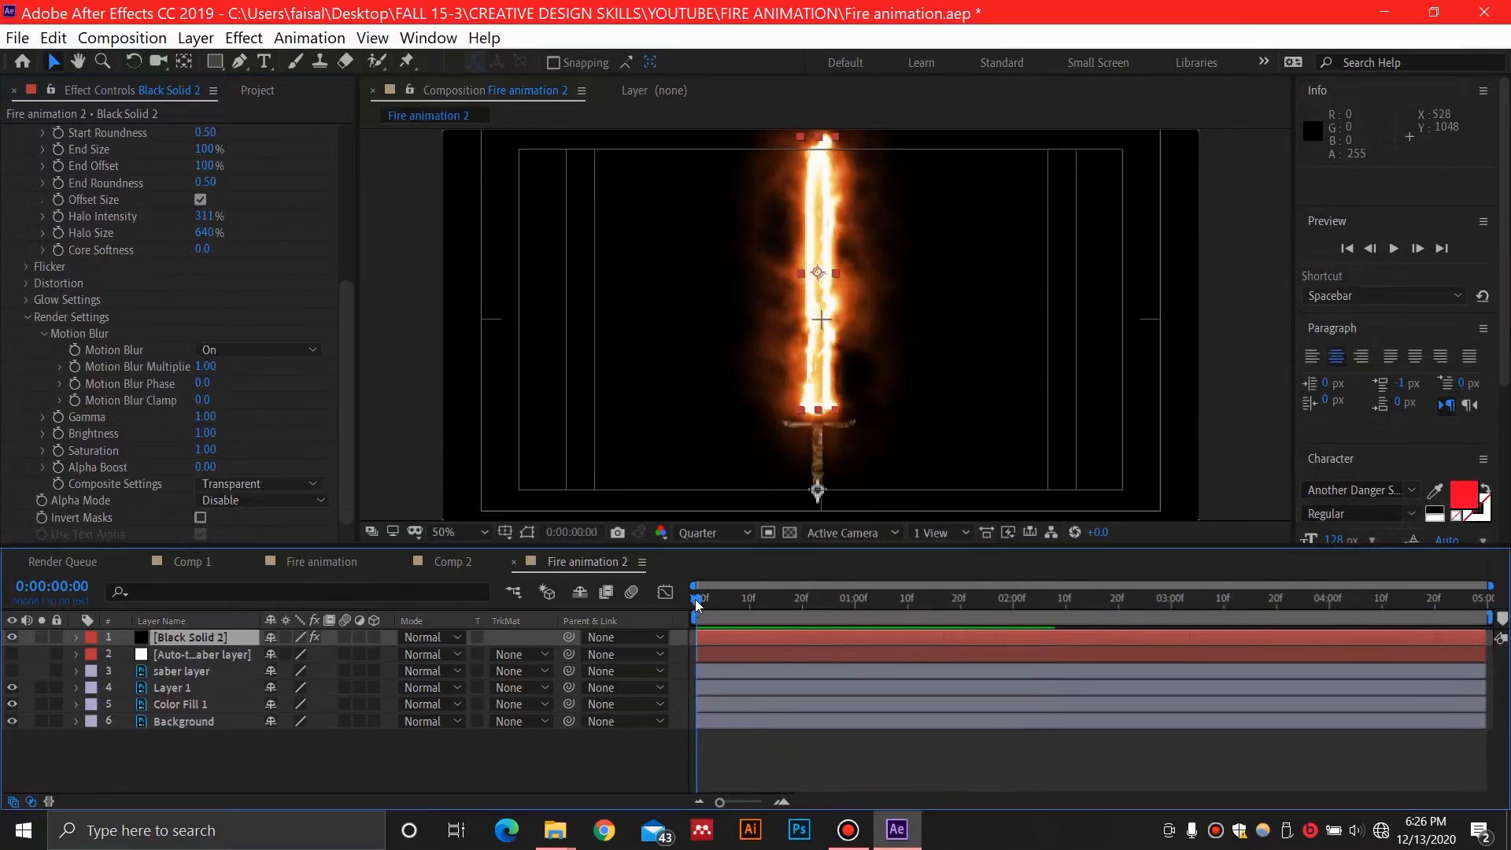
left_click(203, 635)
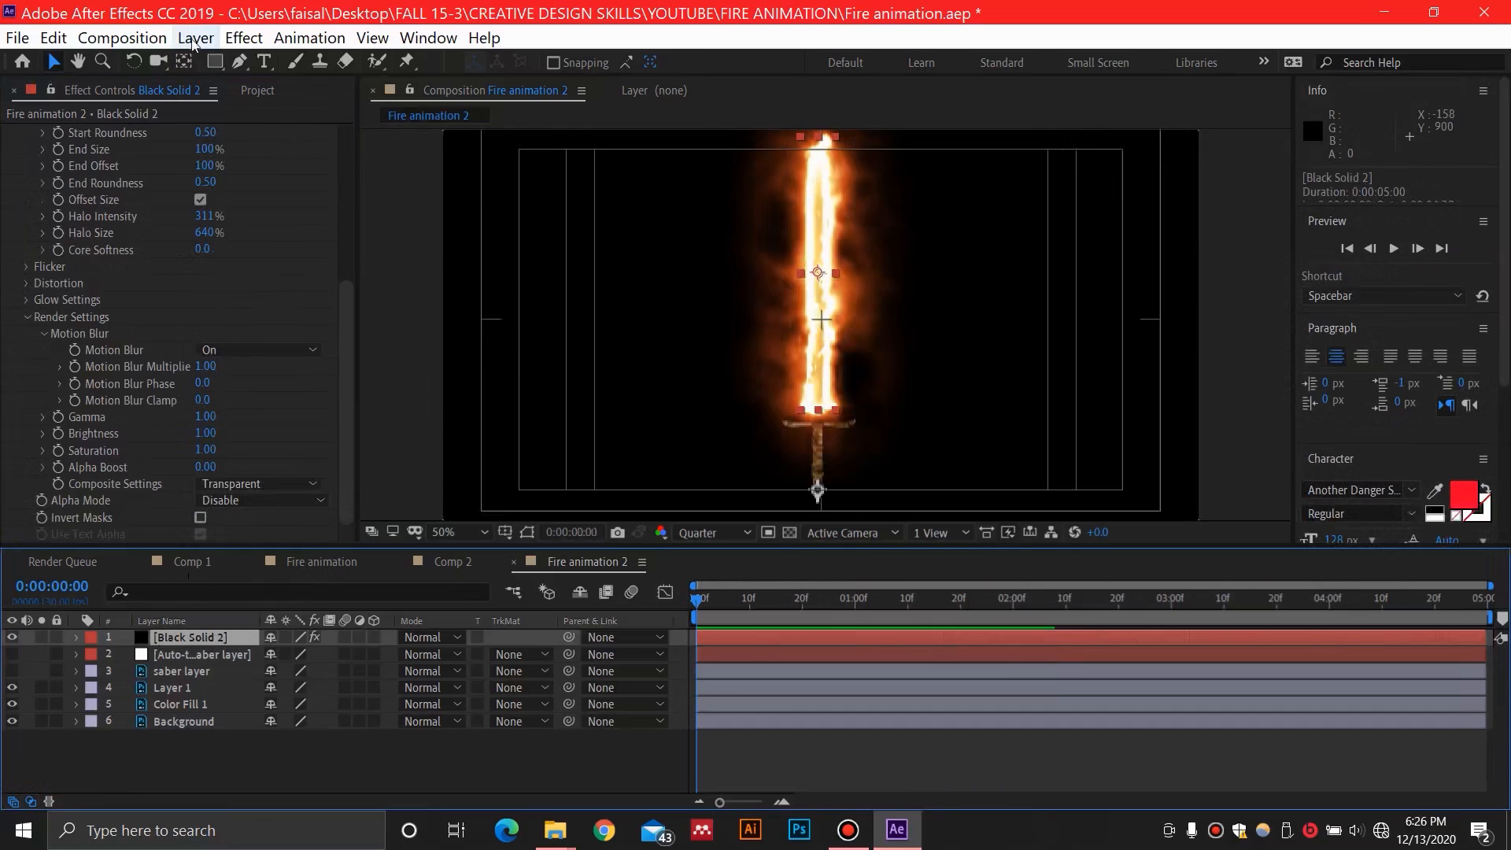
left_click(244, 38)
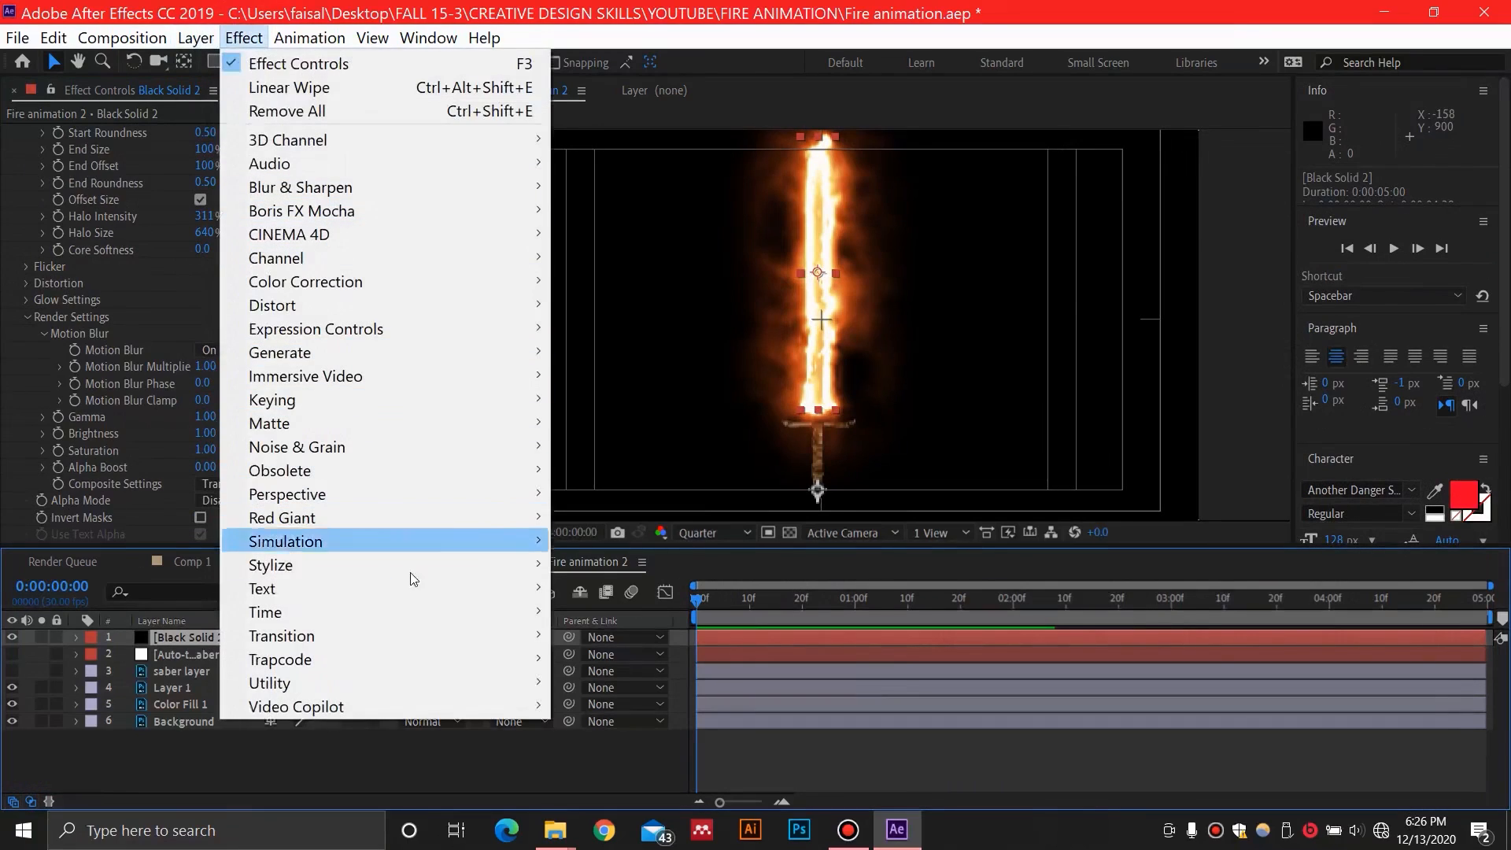
mouse_move(504, 636)
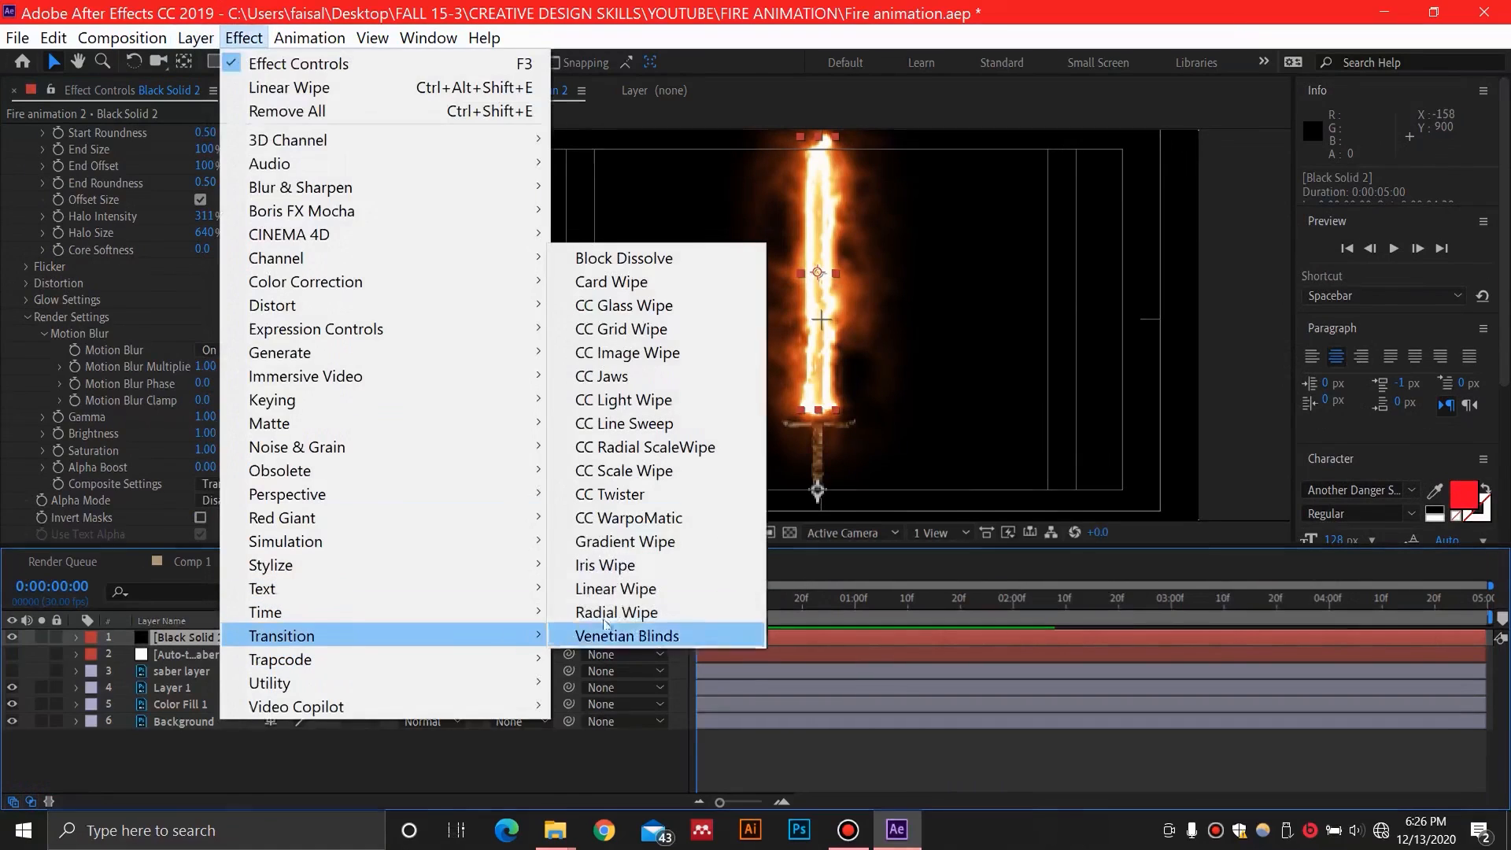
left_click(675, 589)
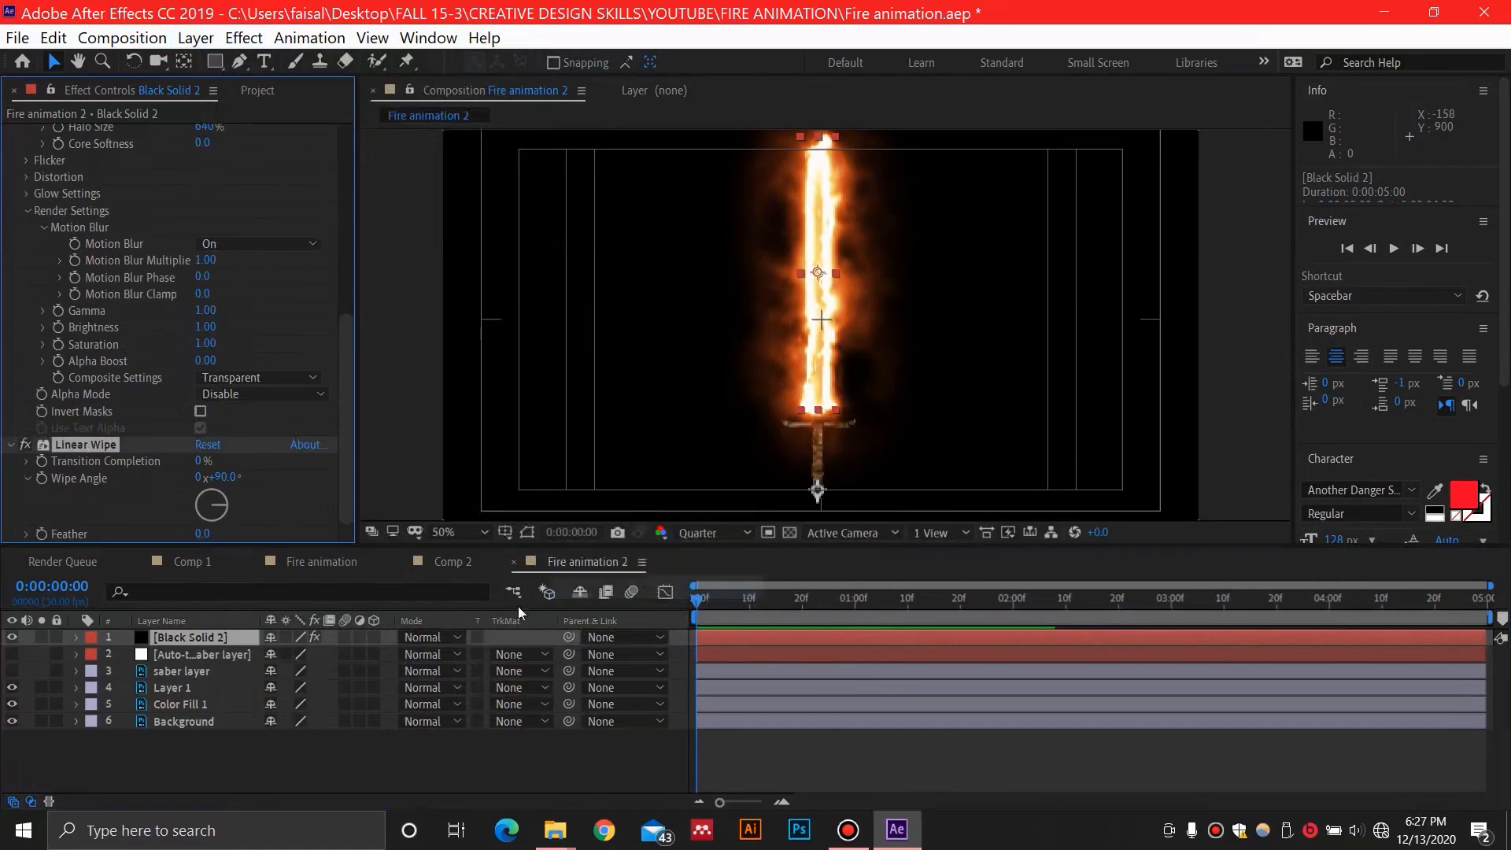
Step: Set the Linear Wipe's Wipe Angle to 180° and keyframe its Transition Completion at 100% on the first frame
left_click(228, 478)
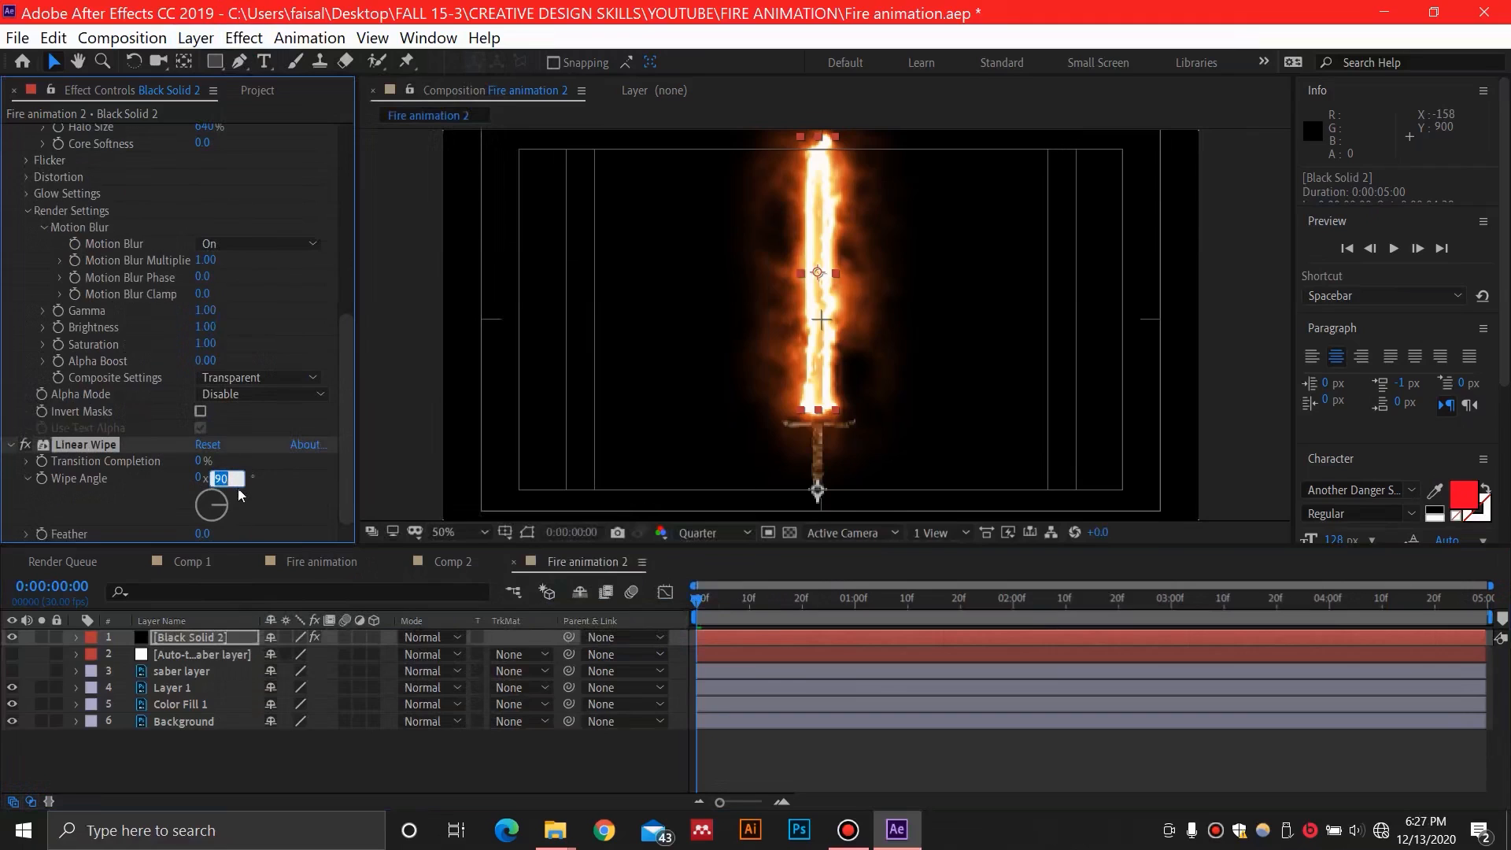
key("Return")
left_click_drag(210, 460, 311, 459)
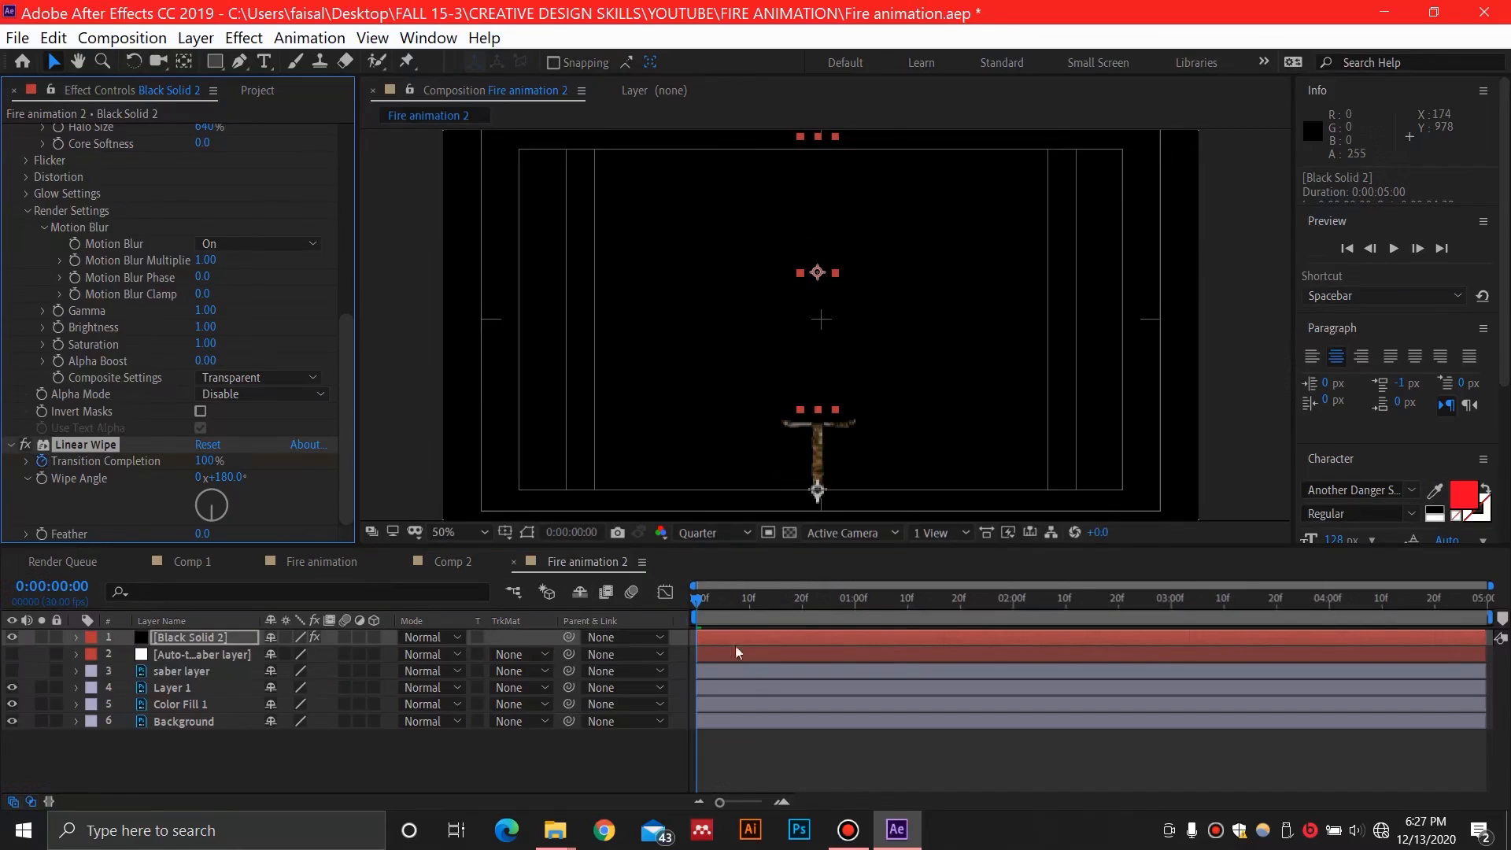
Step: Keyframe the Linear Wipe's Transition Completion at 0% on frame 0:00:00:17 and preview the fire reveal from the start
left_click_drag(700, 600, 786, 603)
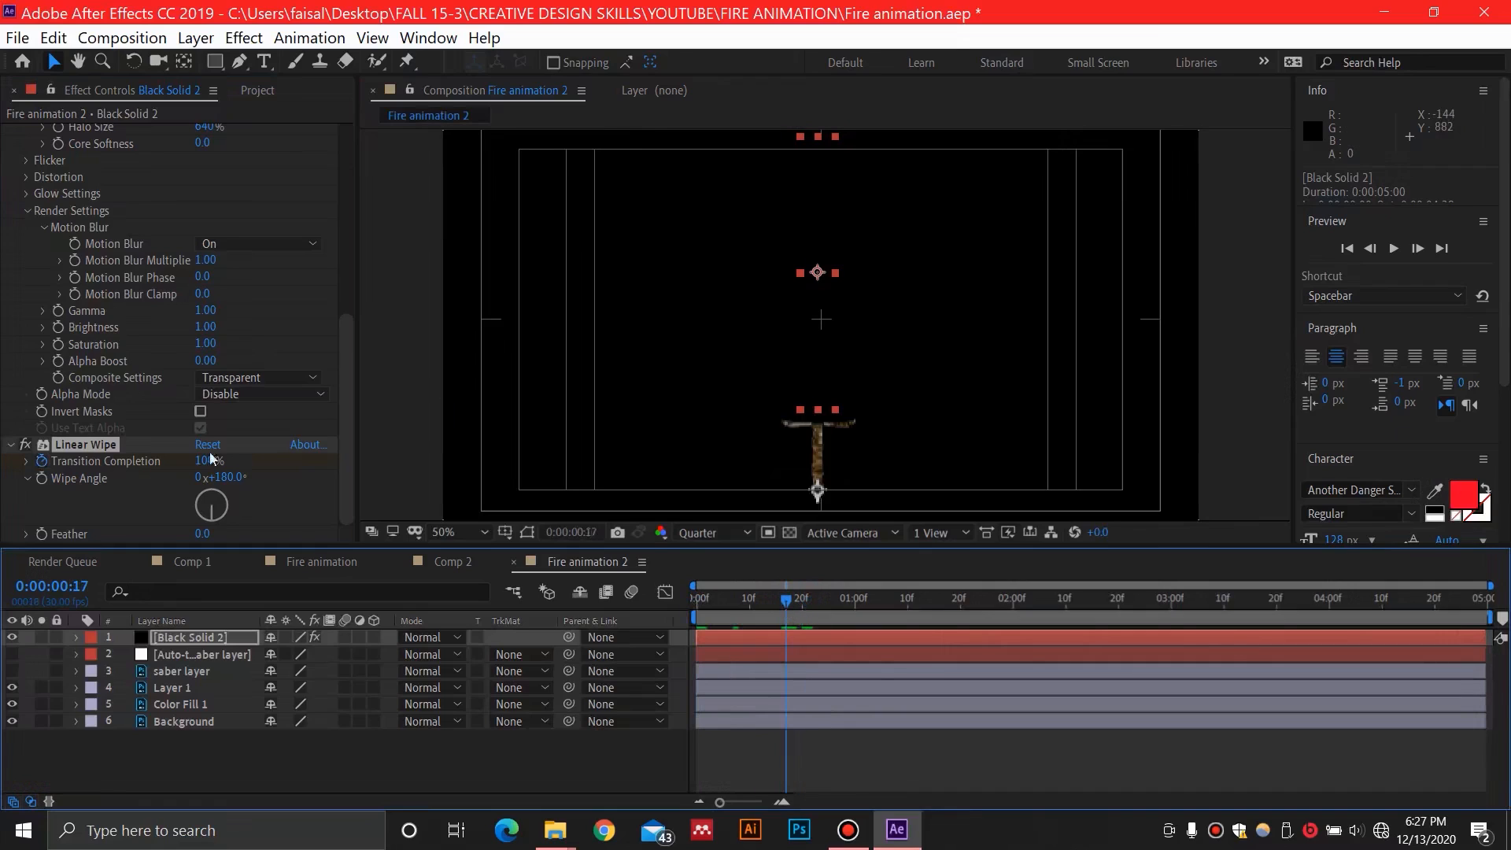
left_click_drag(194, 461, 48, 459)
left_click_drag(748, 602, 664, 596)
key("space")
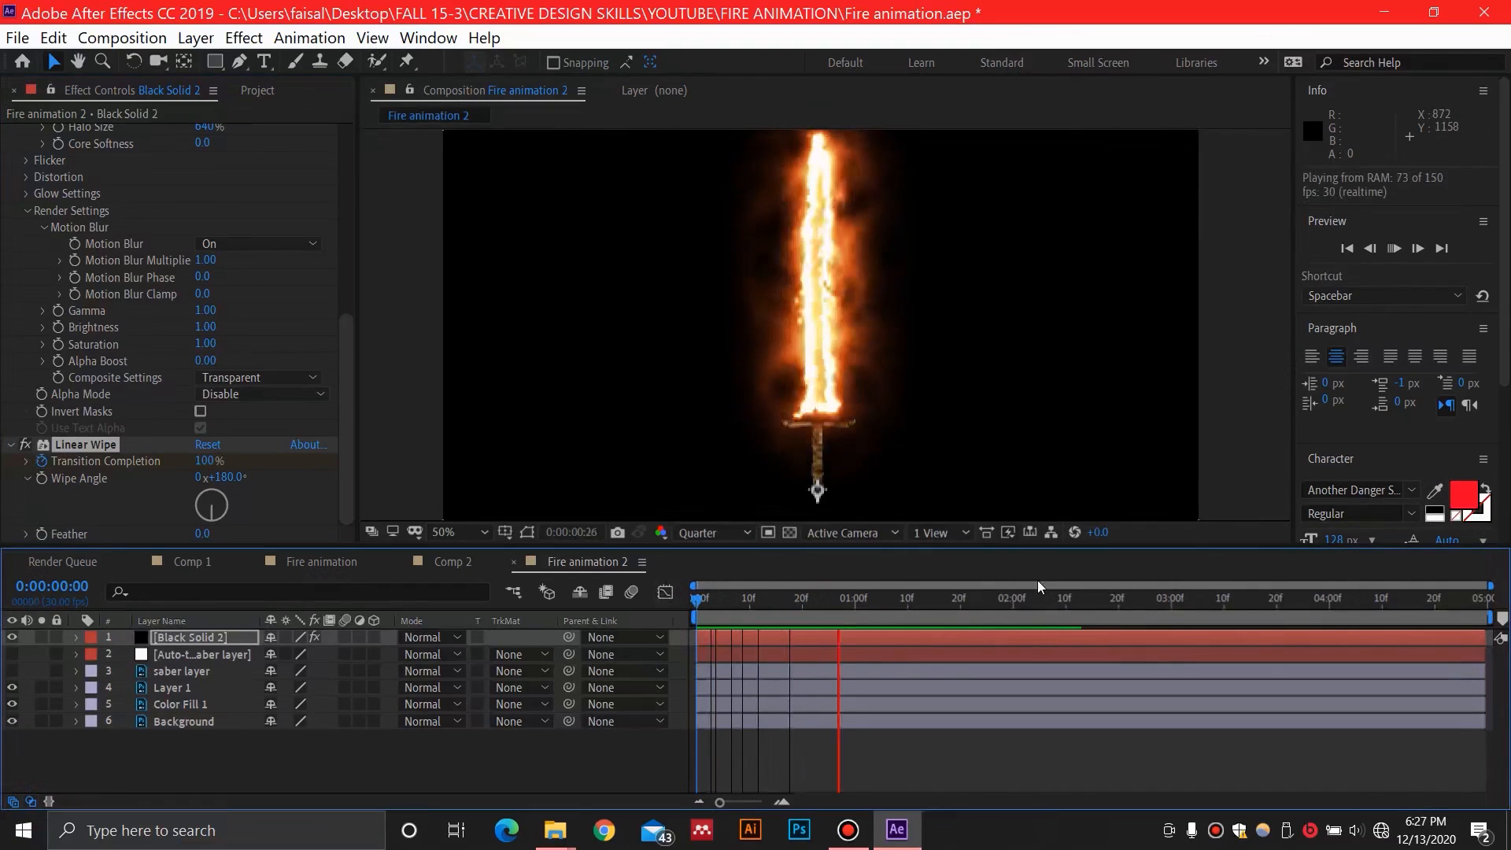
key("space")
Step: Soften the wipe edge by setting the Linear Wipe's Feather to 110, checking it at frame 4, and replay the reveal
left_click_drag(833, 605, 719, 598)
key("space")
key("space")
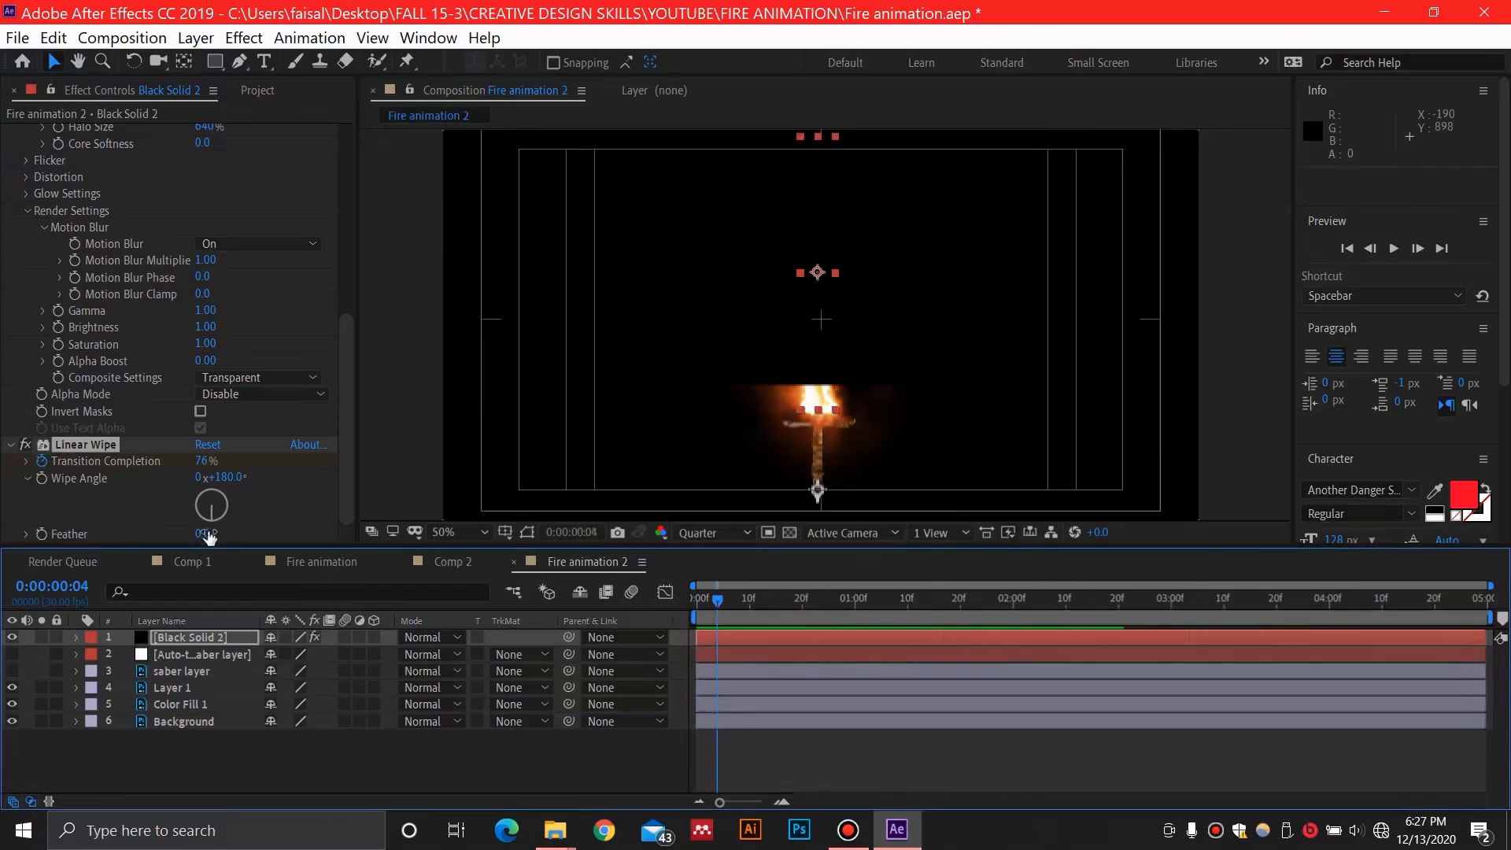
left_click_drag(206, 534, 311, 533)
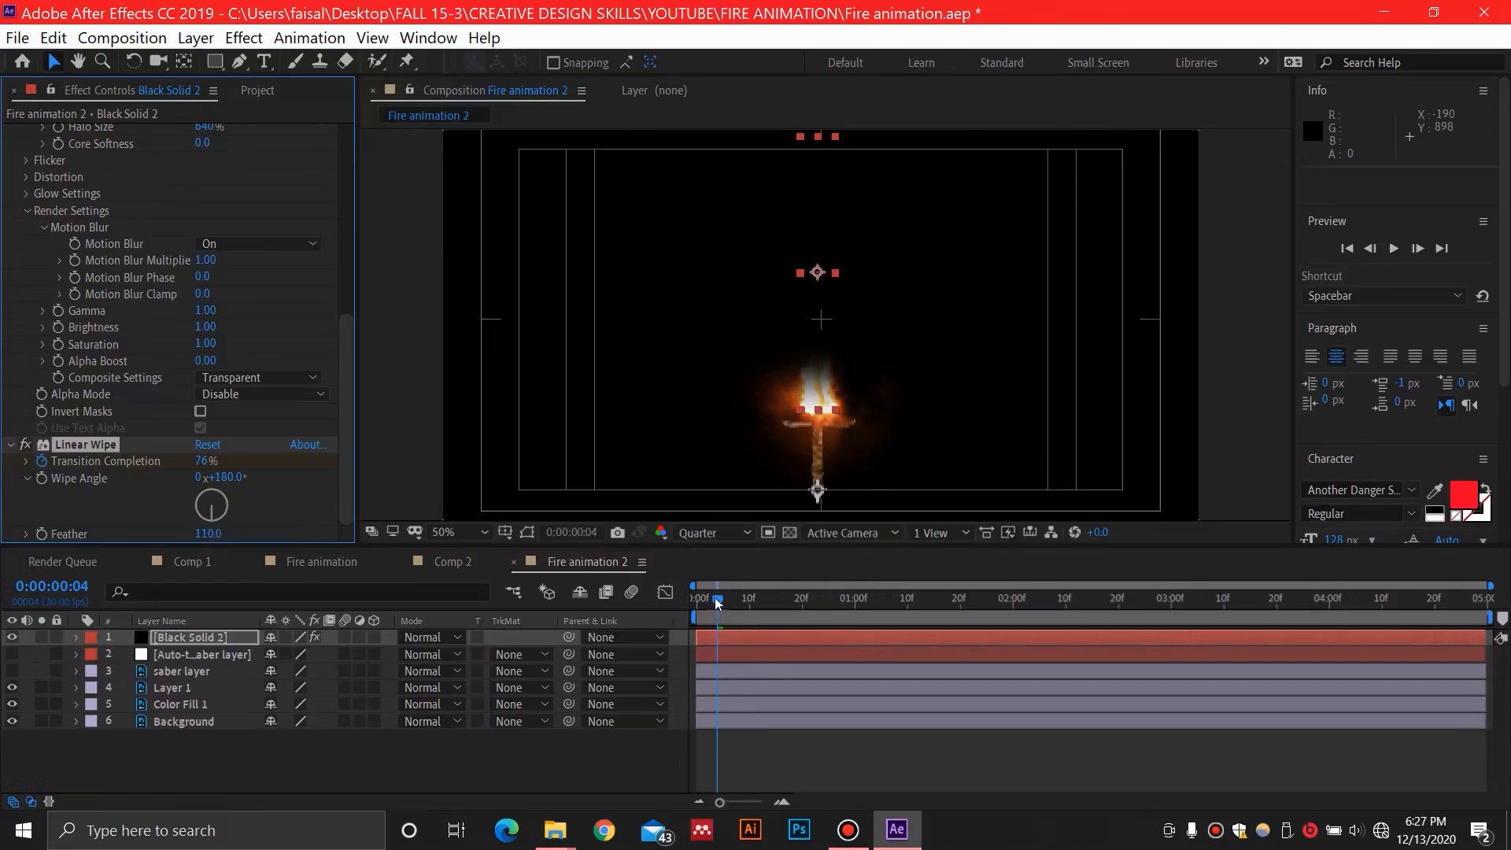
mouse_move(717, 601)
left_mouse_down()
mouse_move(788, 598)
mouse_move(708, 599)
left_mouse_up()
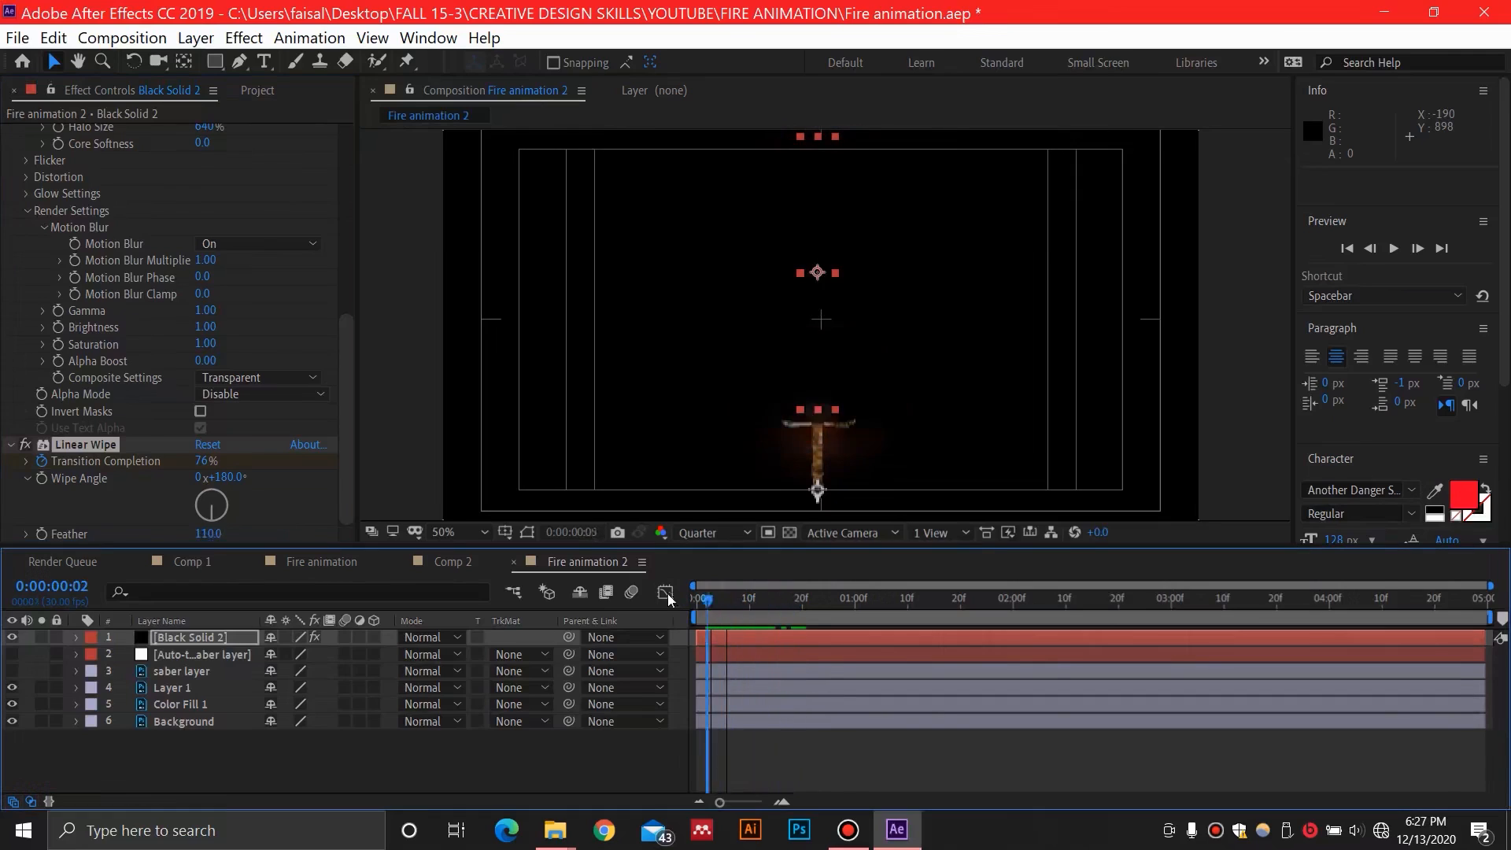
key("space")
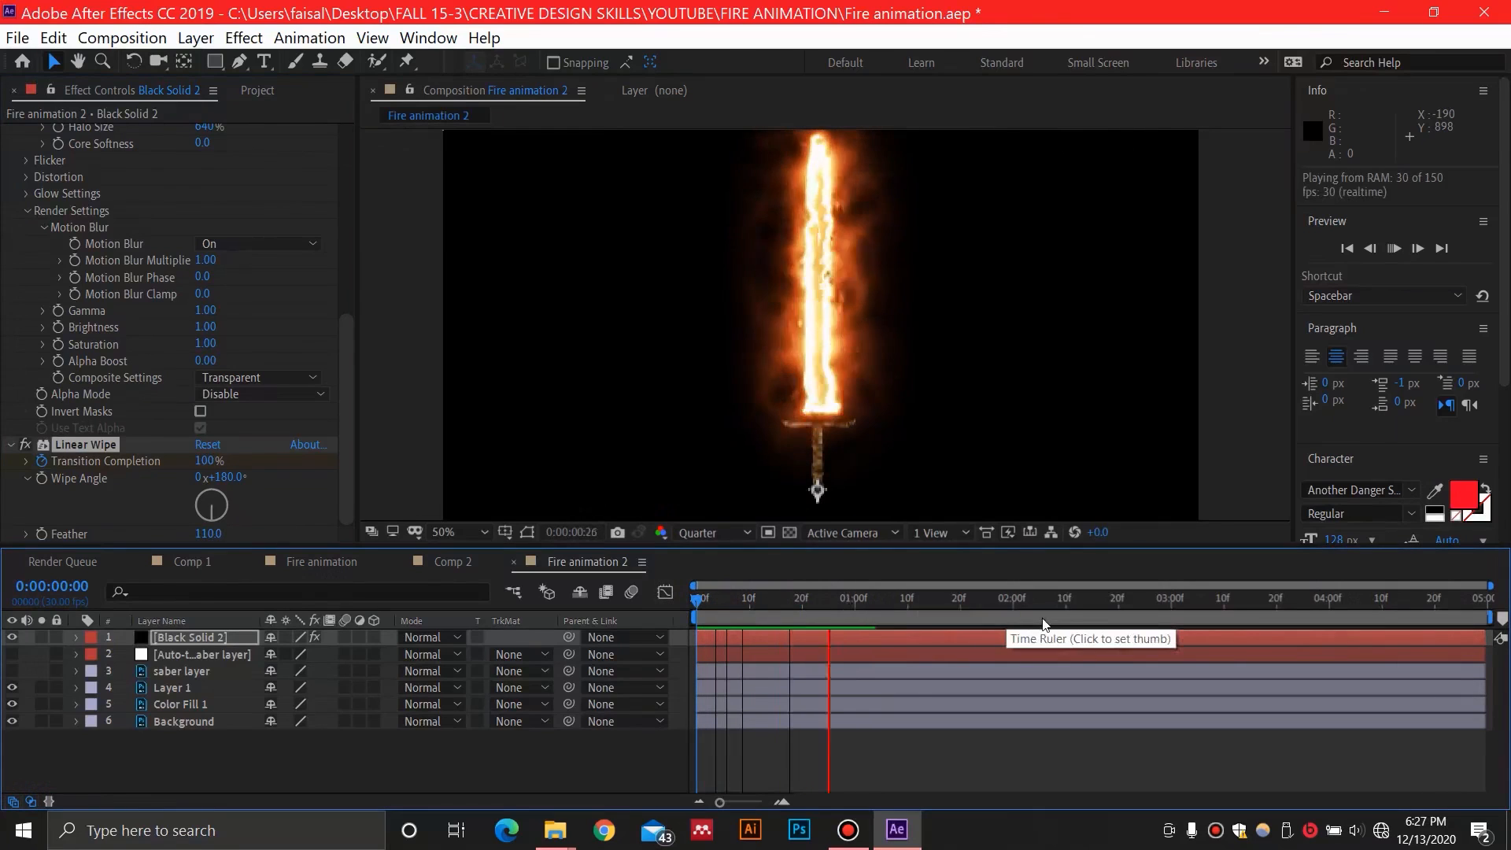
key("space")
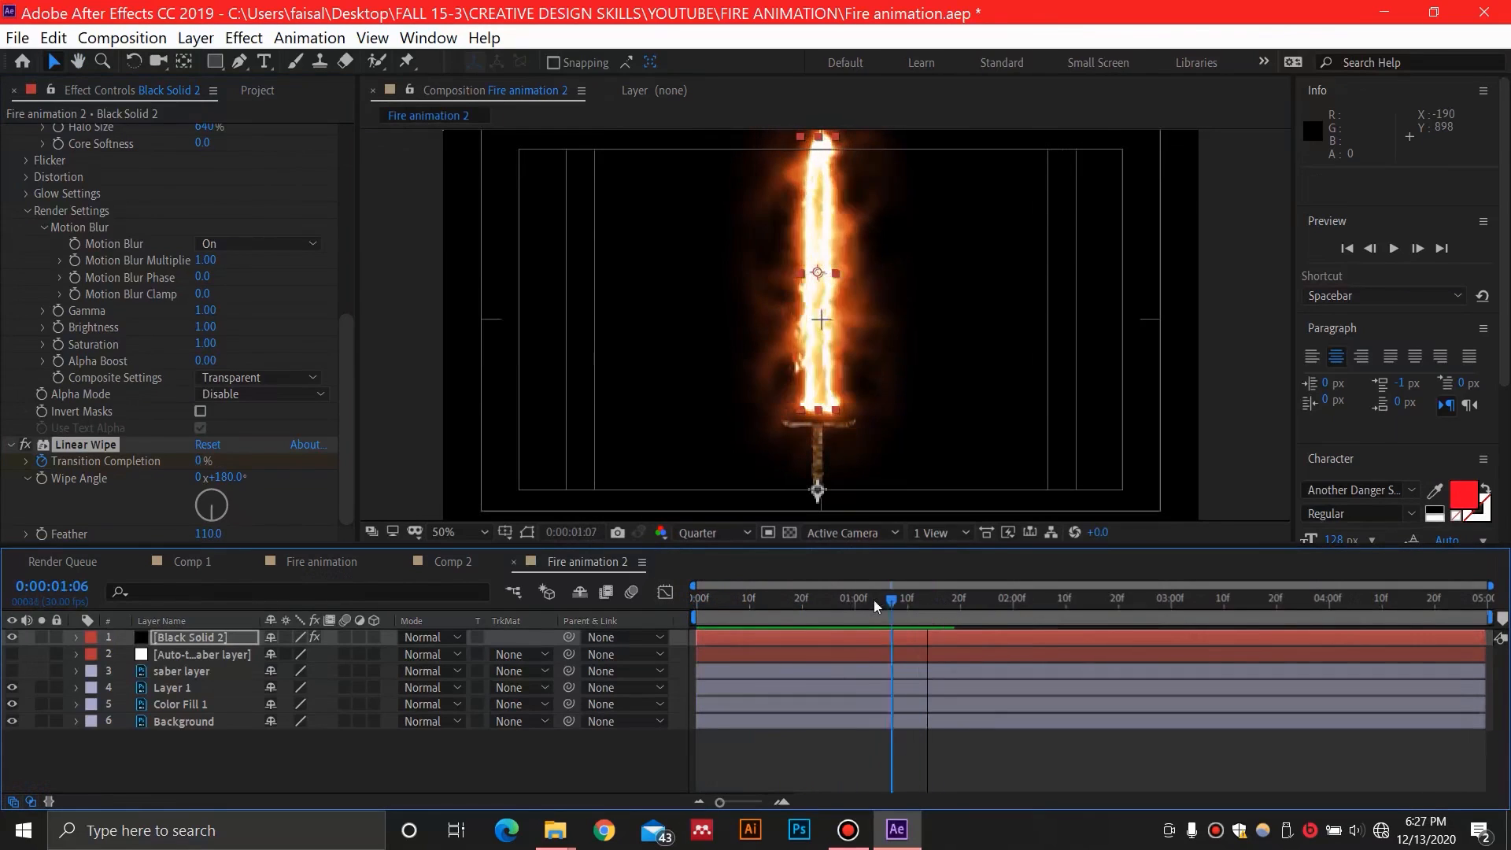
left_click_drag(873, 600, 668, 600)
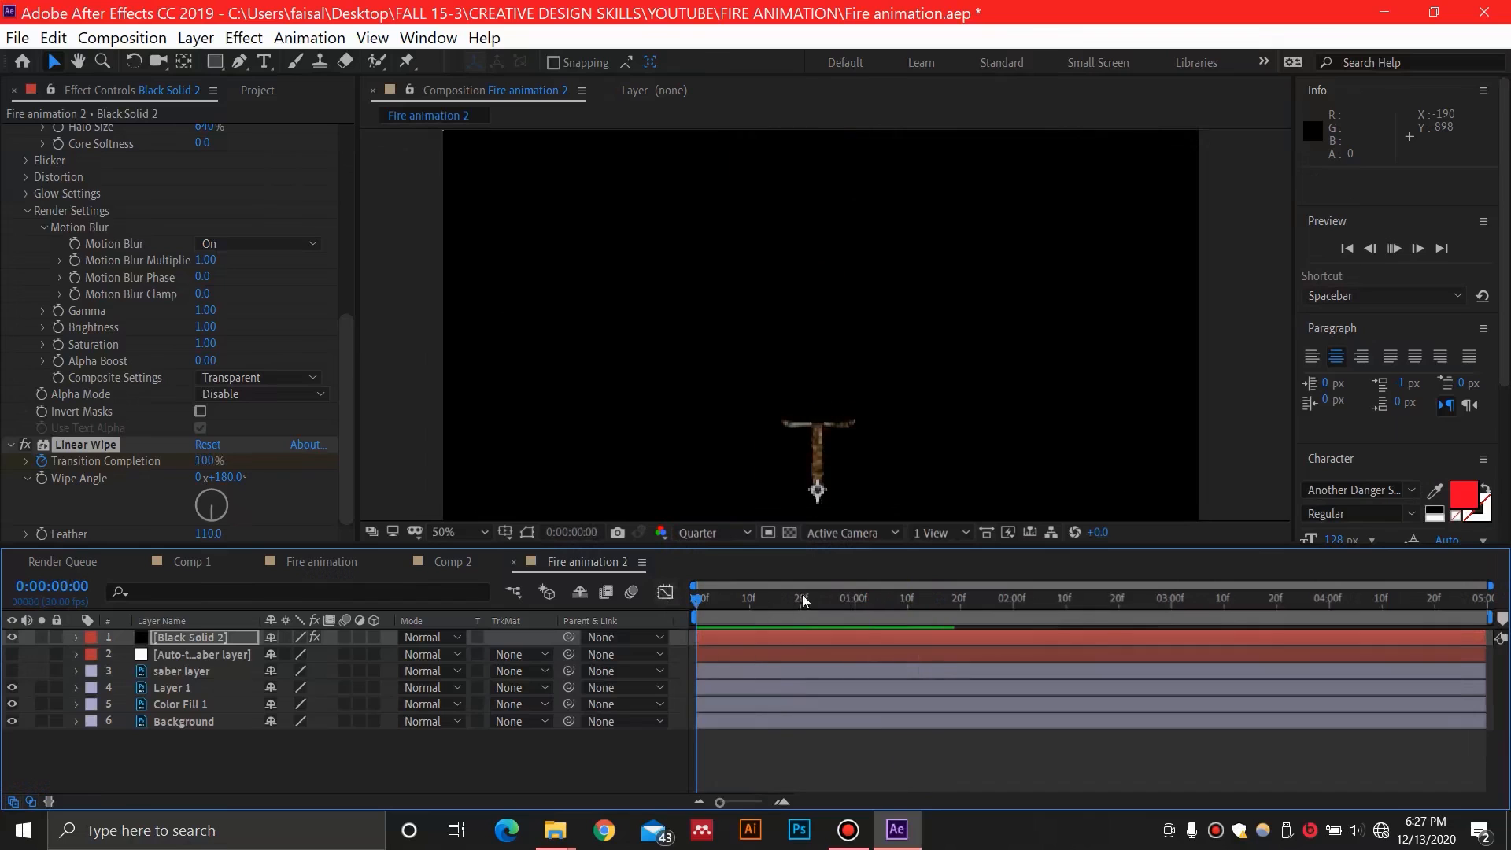
left_click_drag(803, 600, 785, 600)
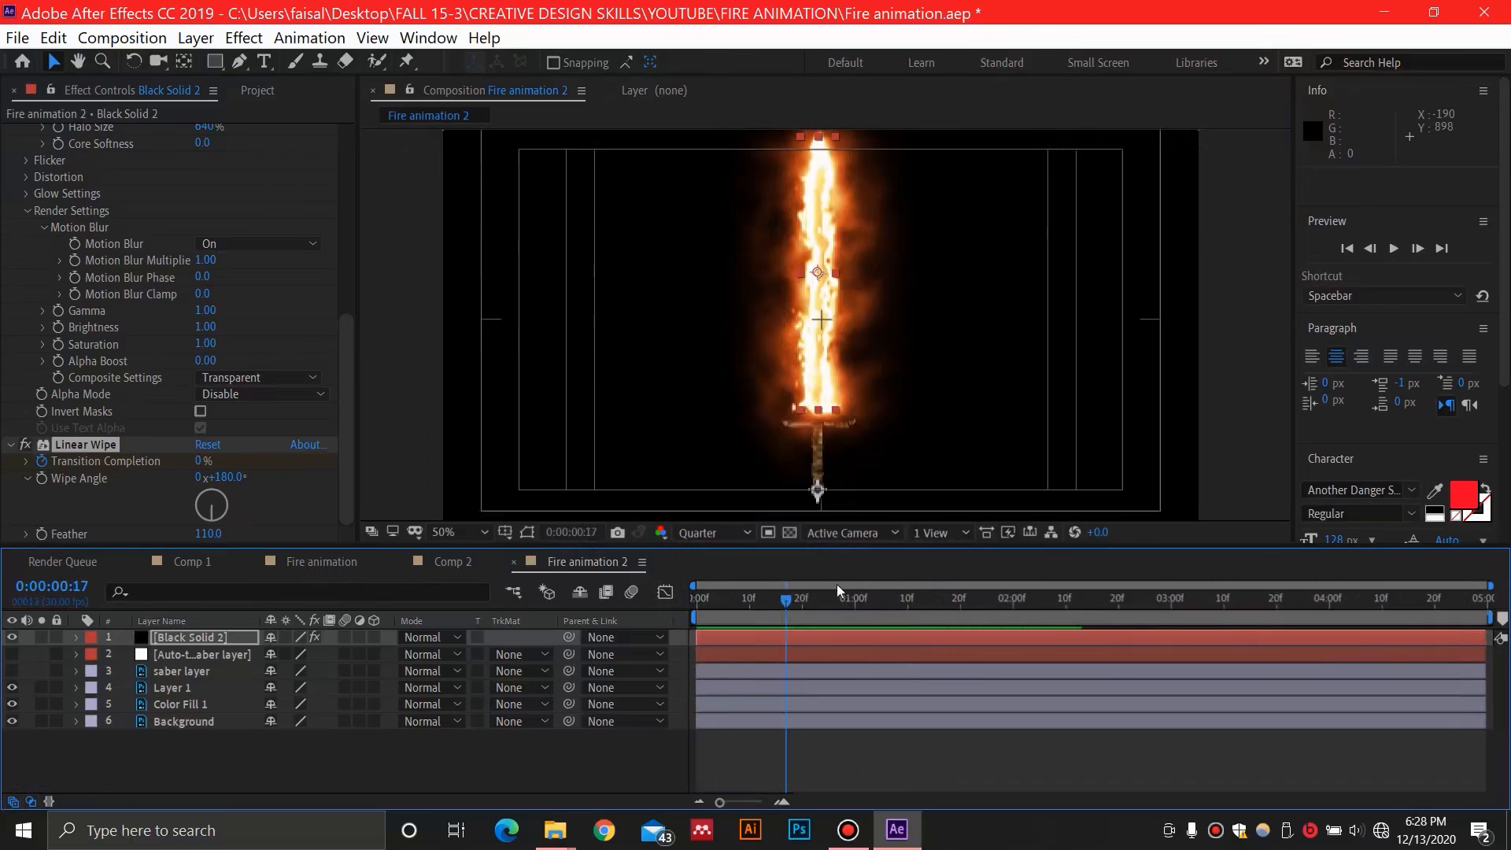
Step: Add the Fire animation 2 composition to the render queue with QuickTime as output format and open its output destination
left_click(17, 38)
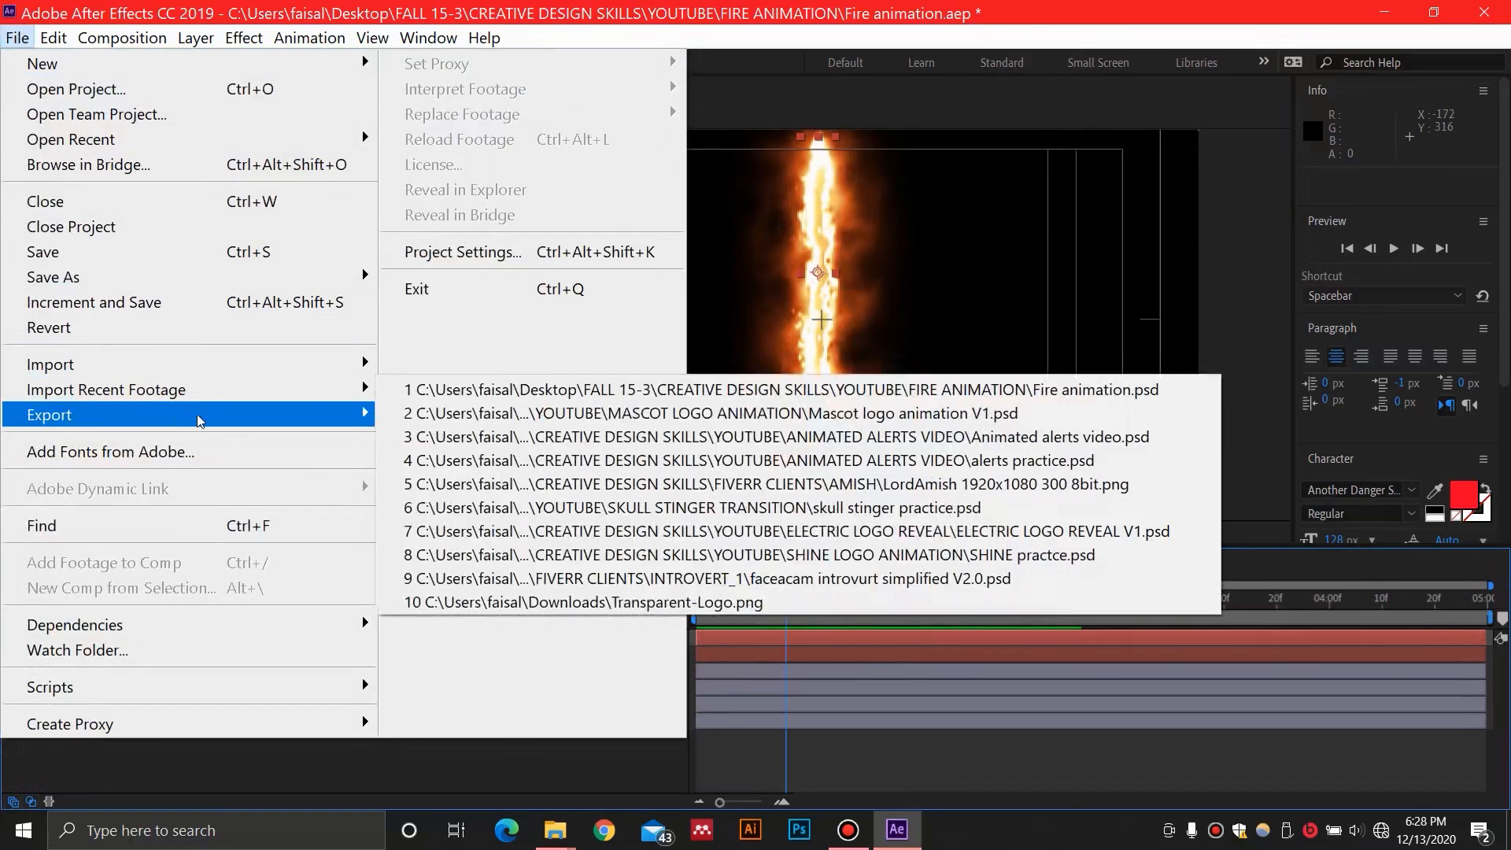
mouse_move(346, 415)
left_click(476, 442)
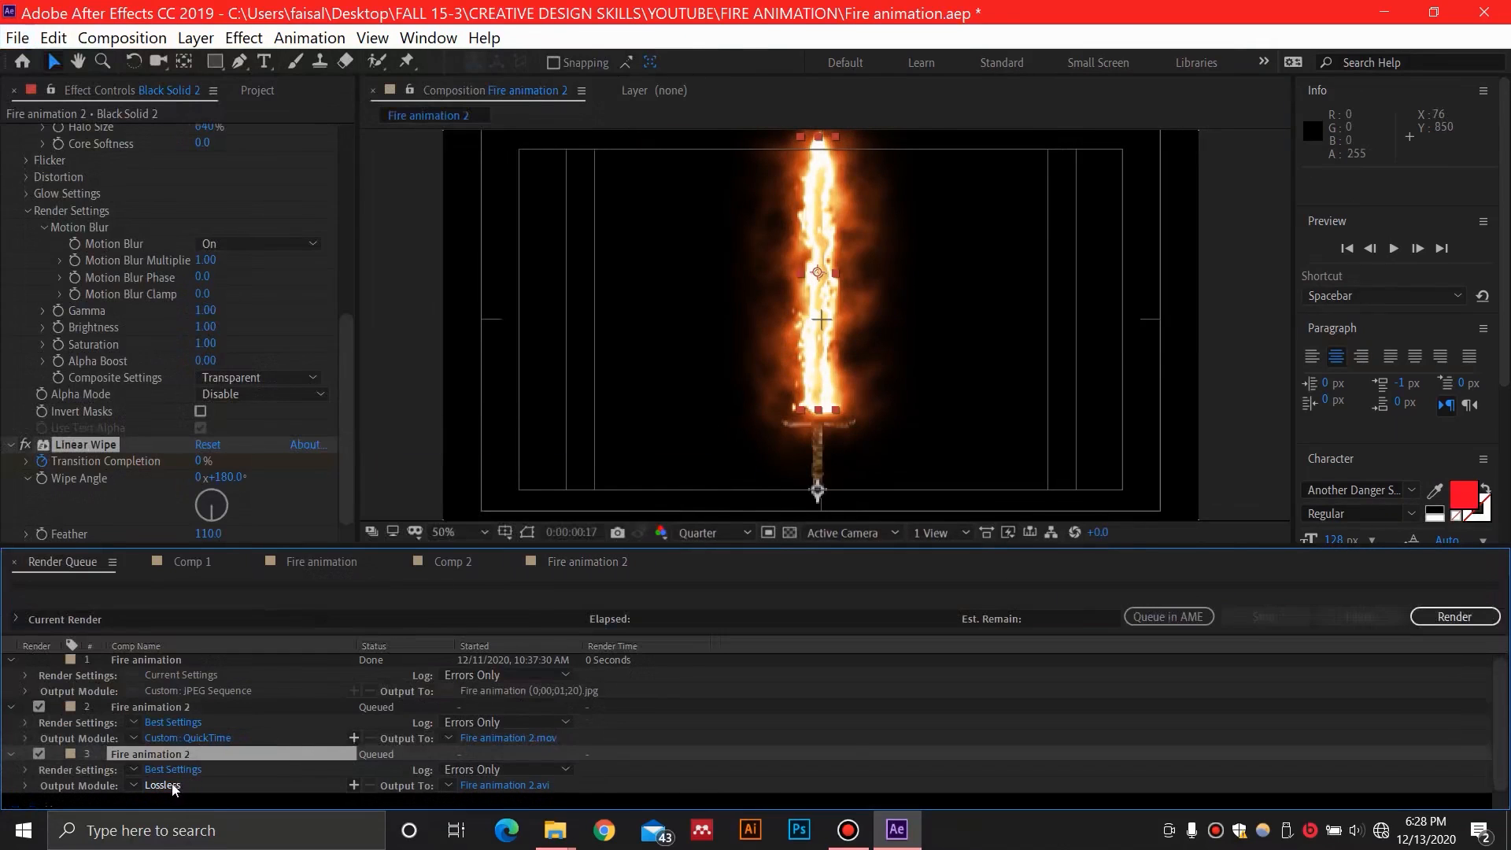
left_click(183, 785)
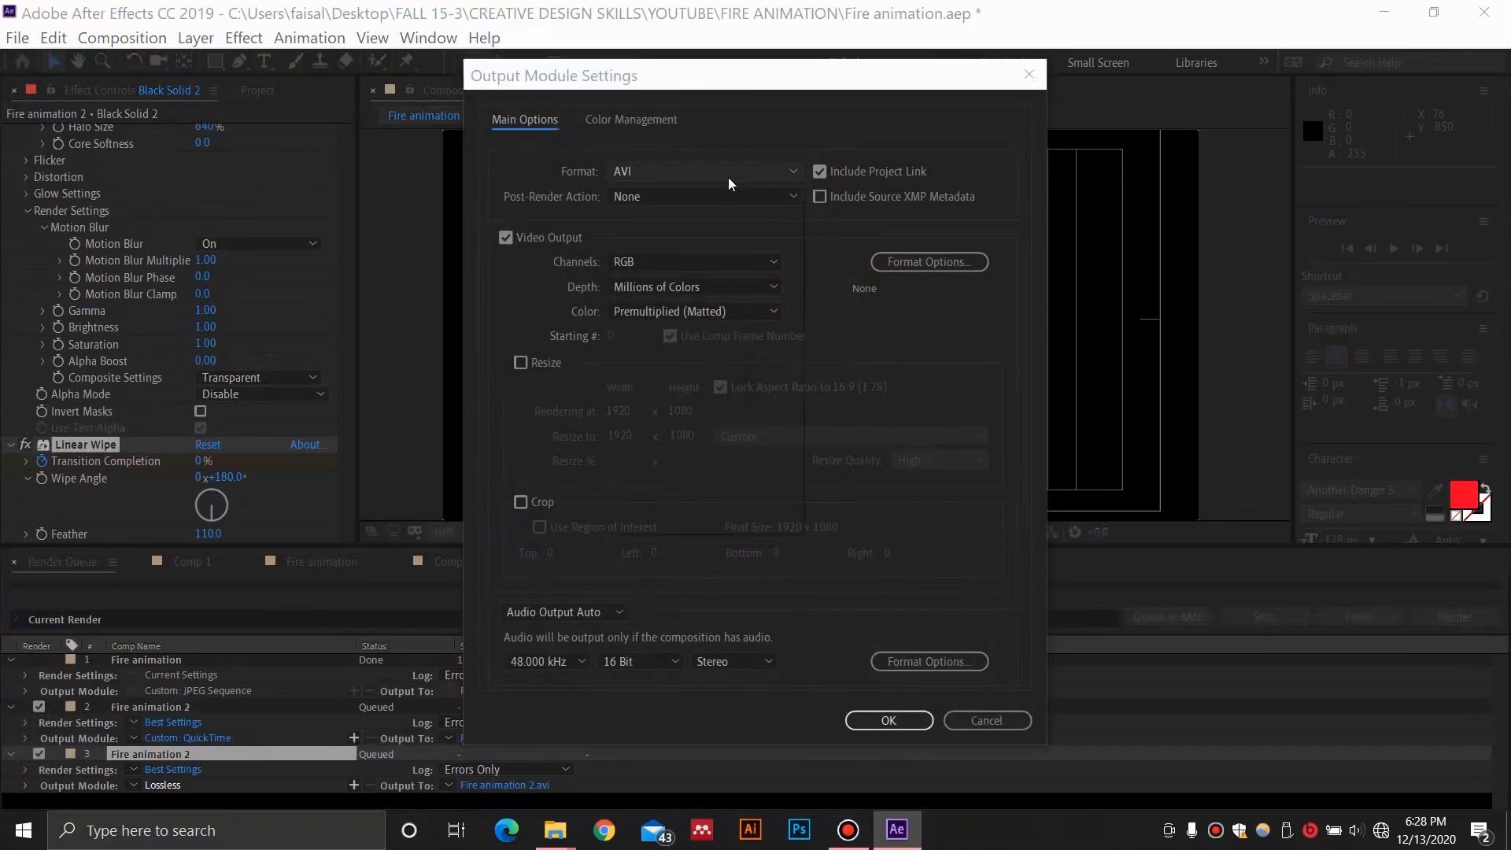
left_click(729, 175)
left_click(754, 385)
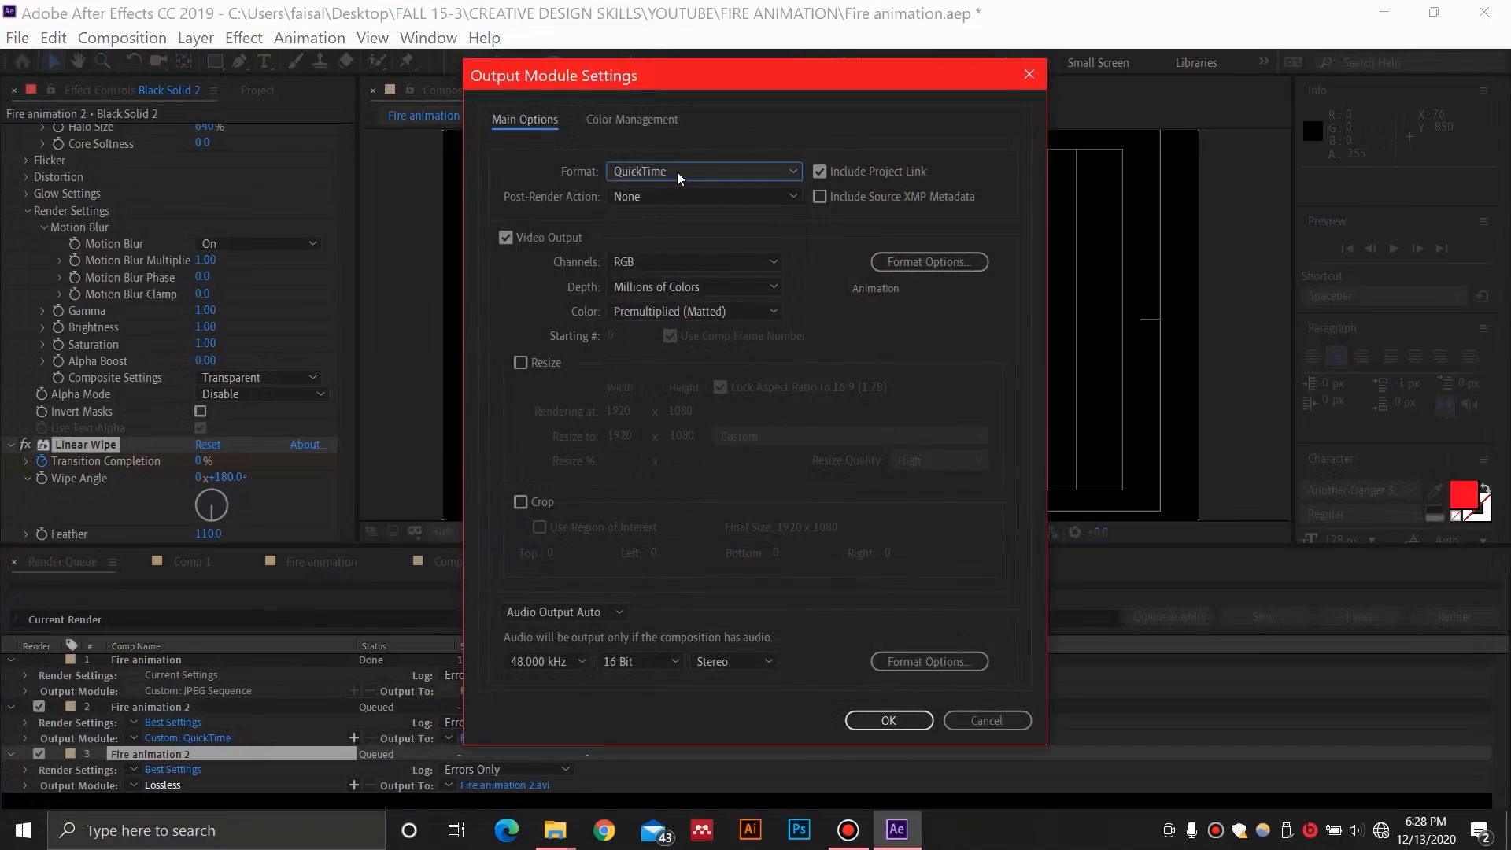
left_click(888, 721)
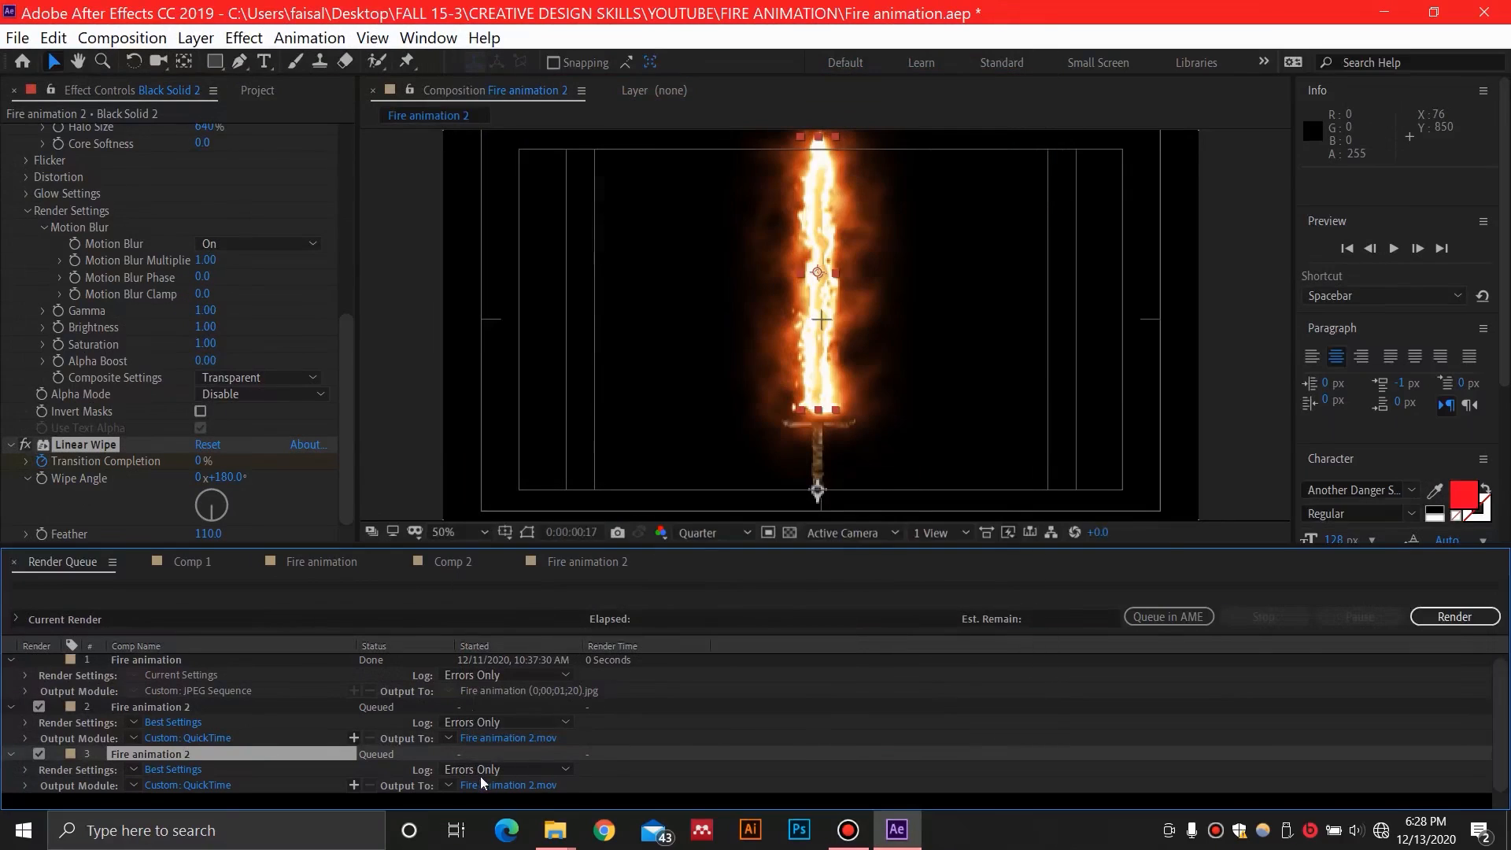
left_click(503, 780)
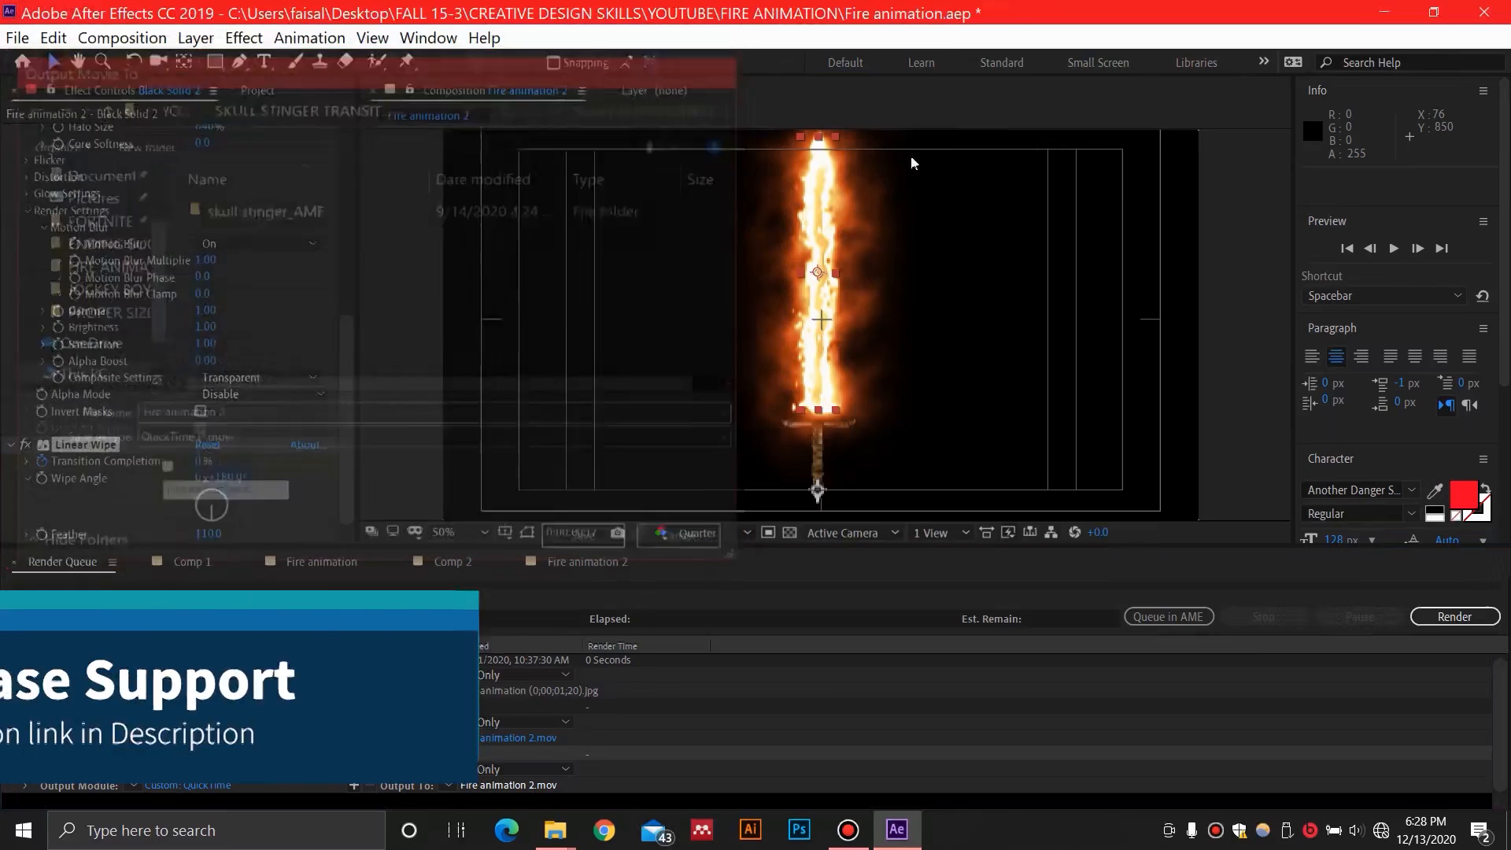
Step: Play back the burning sword animation once more and stop the preview
key("space")
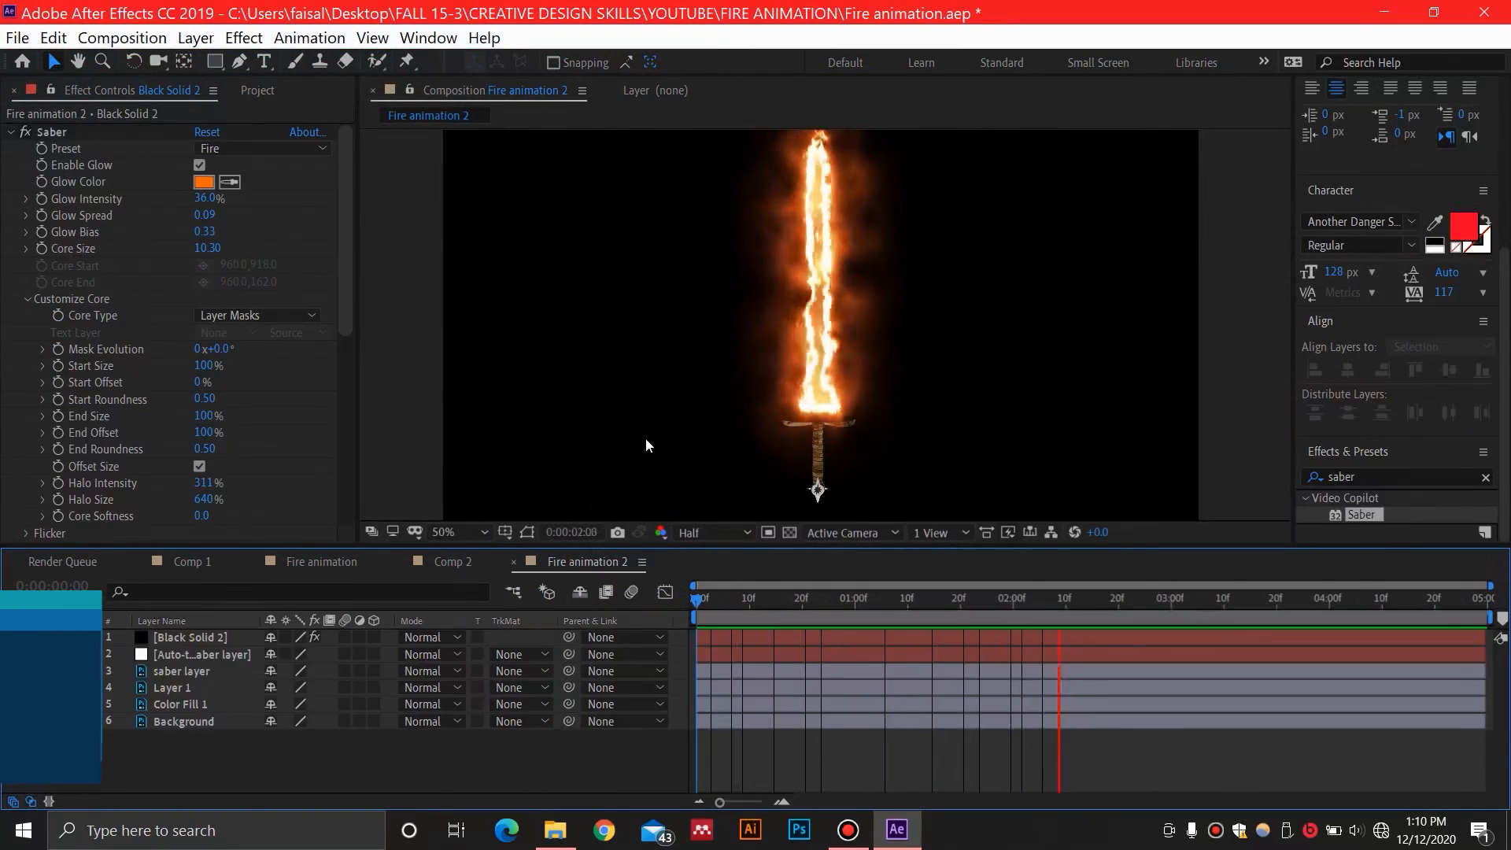
key("space")
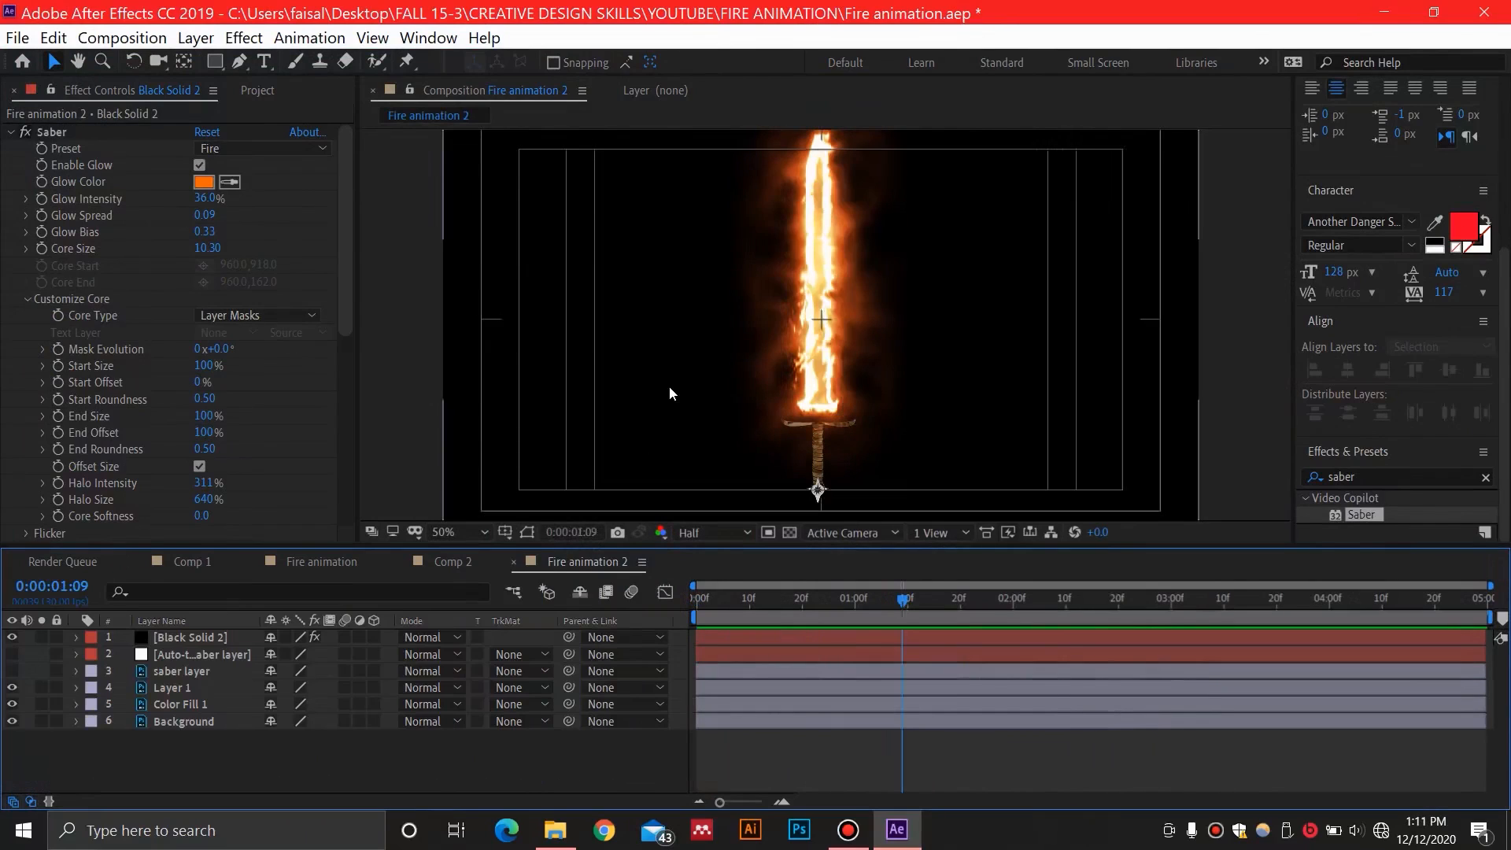